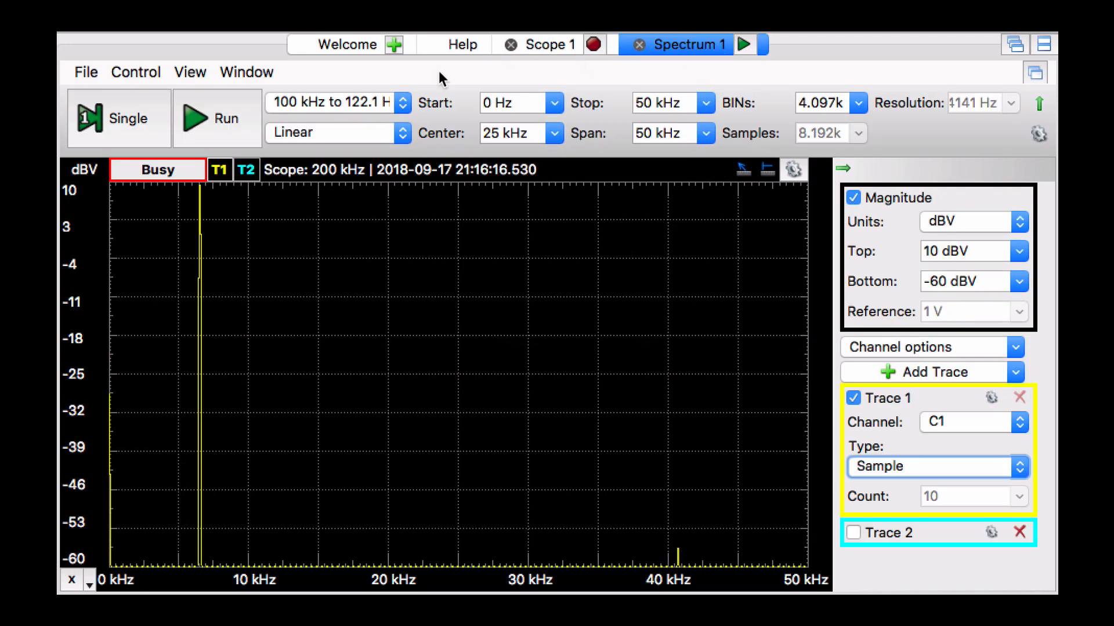
Set the spectrum's frequency range to 1 MHz to 1.221 kHz and start the acquisition.
{"action": "left_click", "coordinate": [409, 94]}
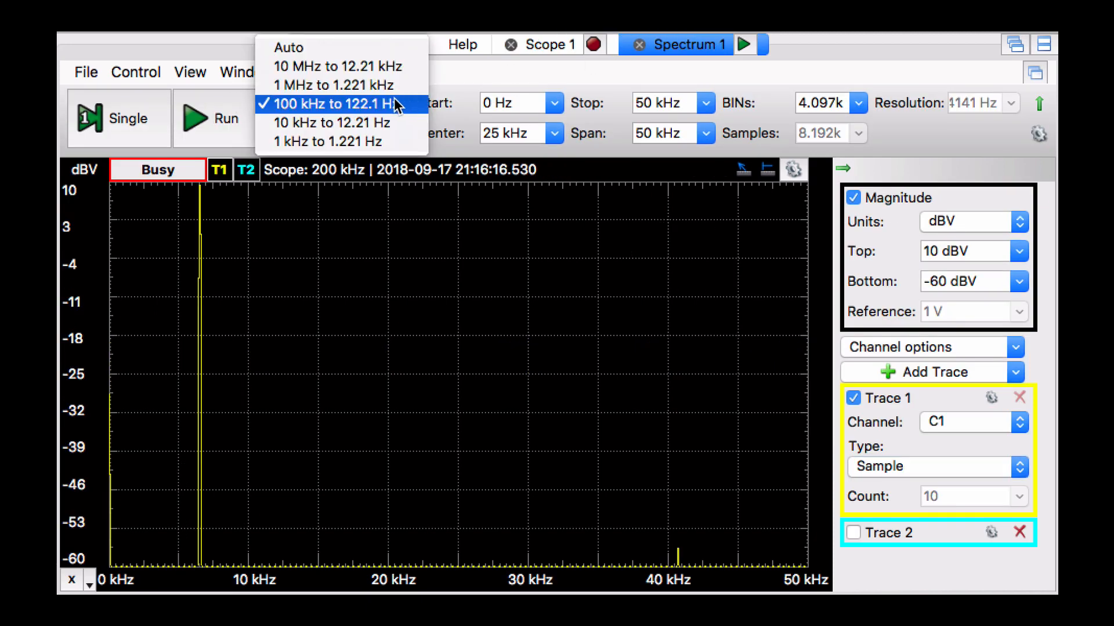
{"action": "left_click", "coordinate": [372, 82]}
{"action": "left_click", "coordinate": [238, 117]}
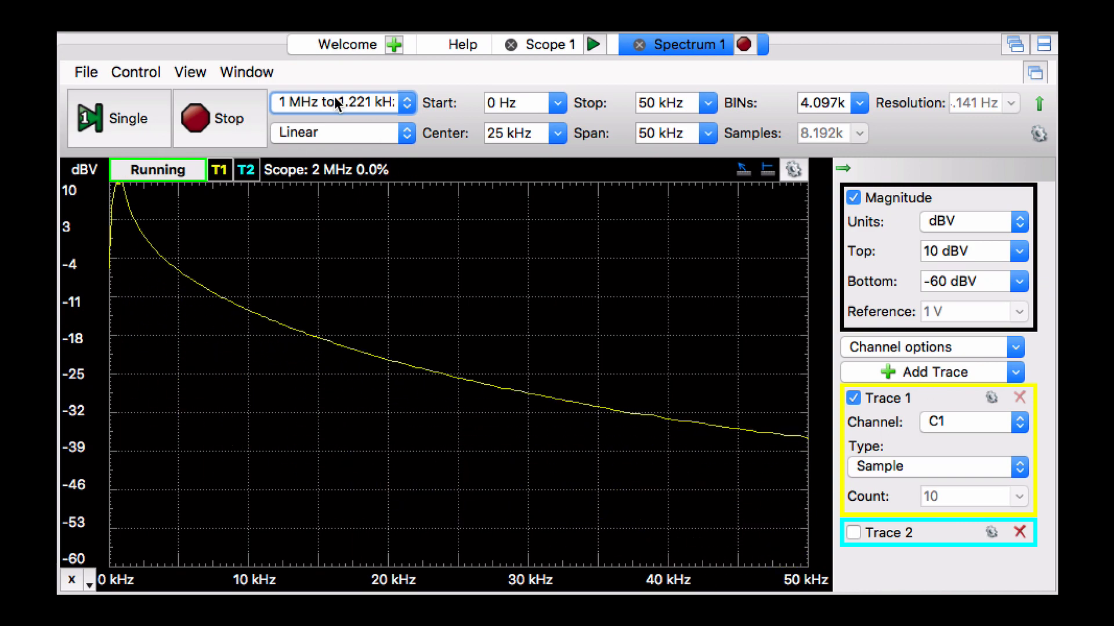
Widen the spectrum's stop frequency to 200 kHz and finally 500 kHz, keeping the 1 MHz to 1.221 kHz range.
{"action": "left_click", "coordinate": [703, 104]}
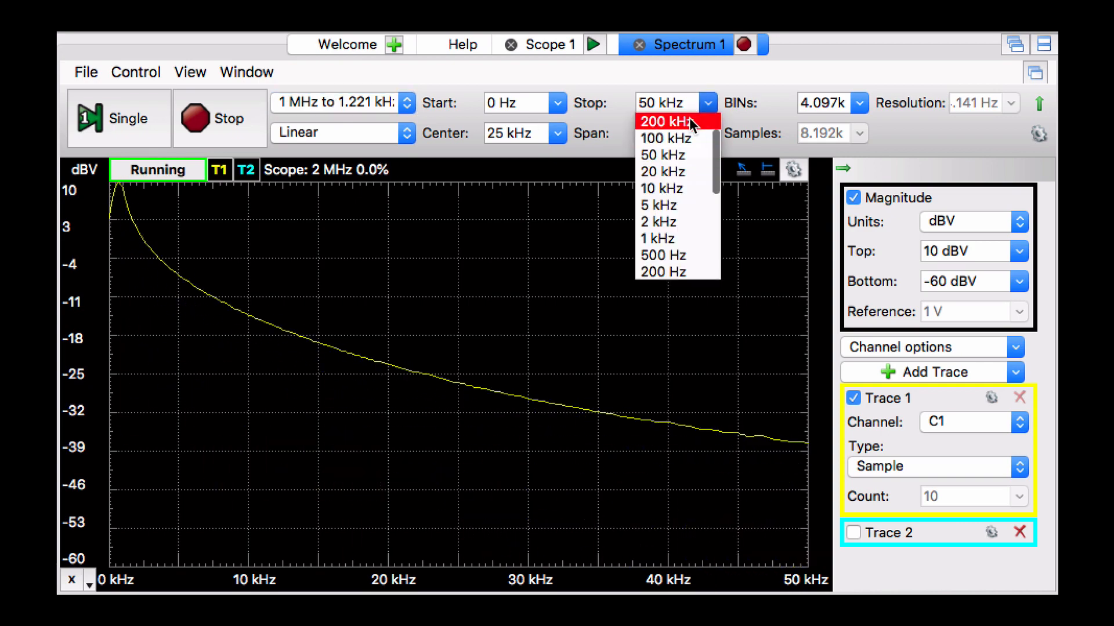
{"action": "left_click", "coordinate": [689, 117]}
{"action": "left_click", "coordinate": [707, 105]}
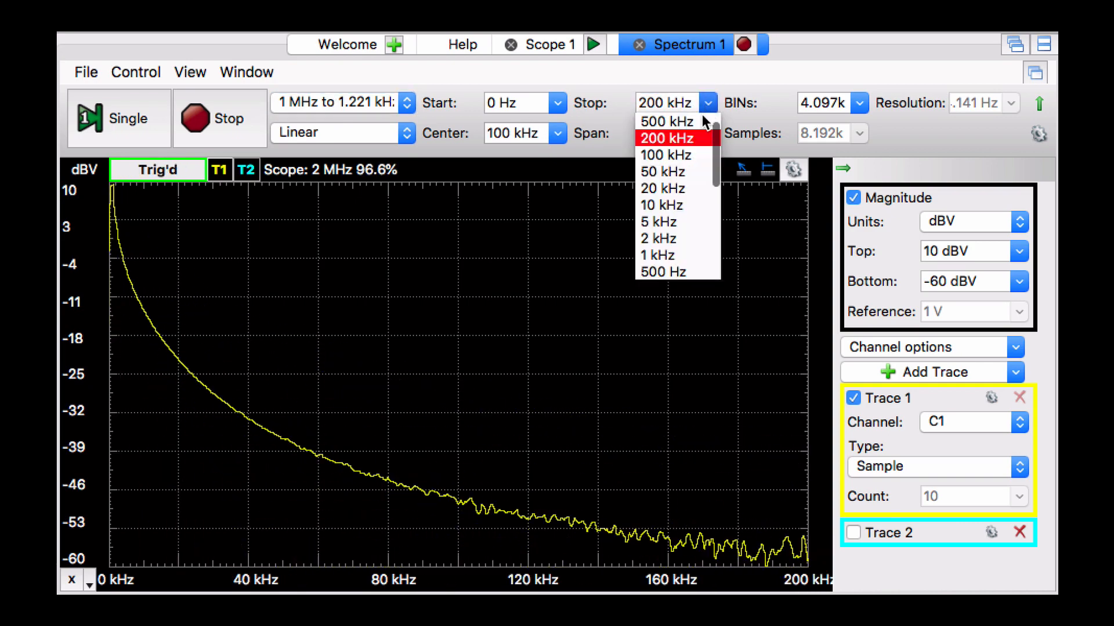
{"action": "left_click", "coordinate": [696, 119]}
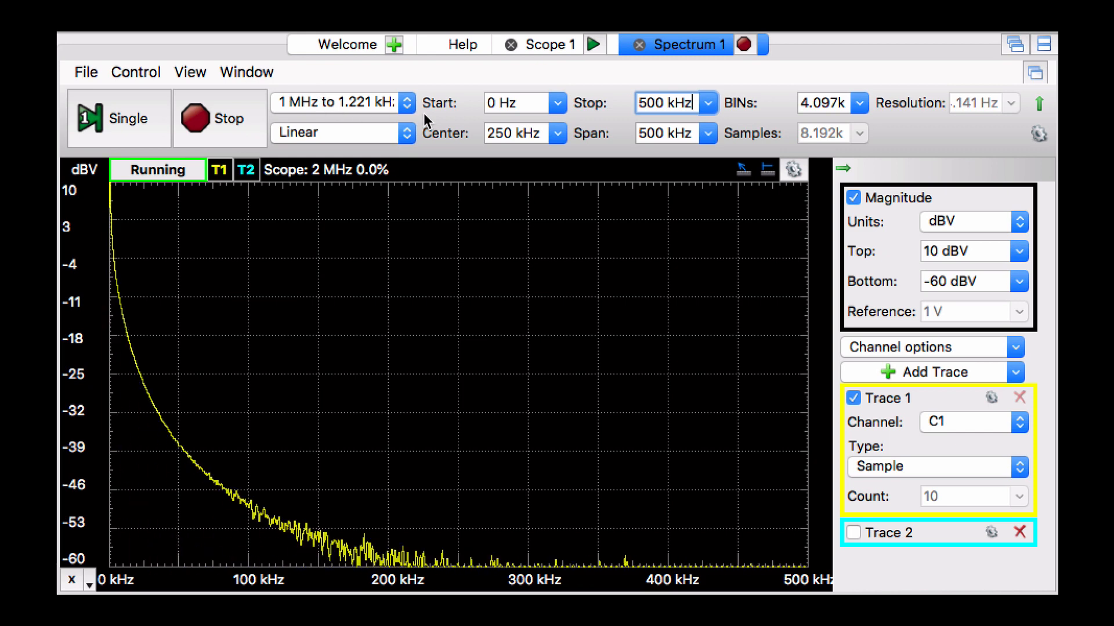
{"action": "left_click", "coordinate": [404, 102]}
{"action": "left_click", "coordinate": [367, 105]}
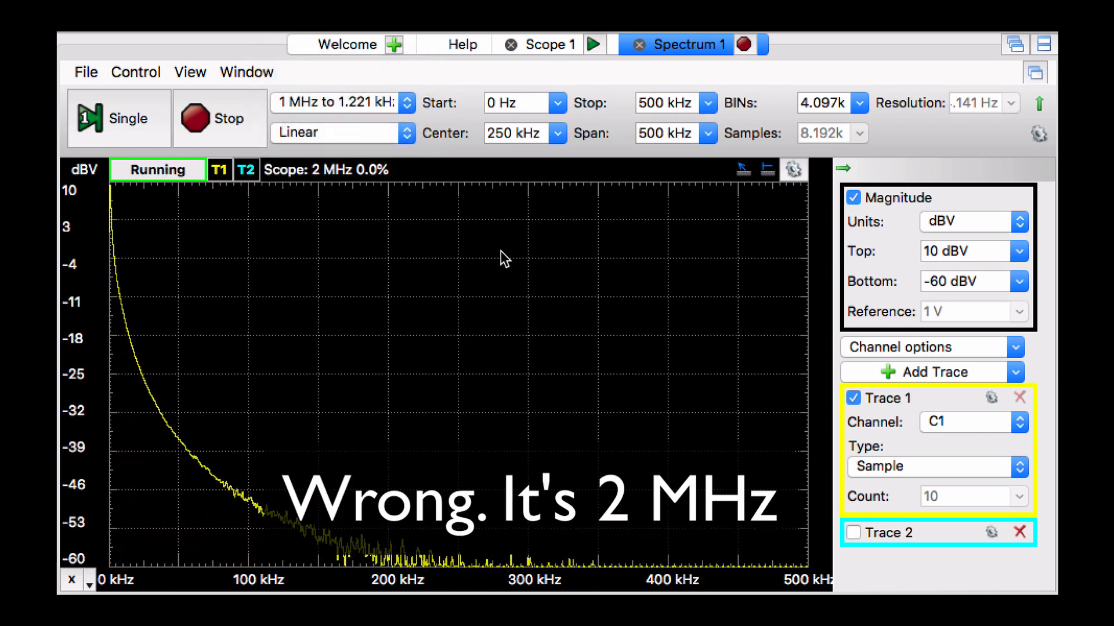
Try the Minimum Hold and Linear RMS Average types on Trace 1.
{"action": "left_click", "coordinate": [1011, 465]}
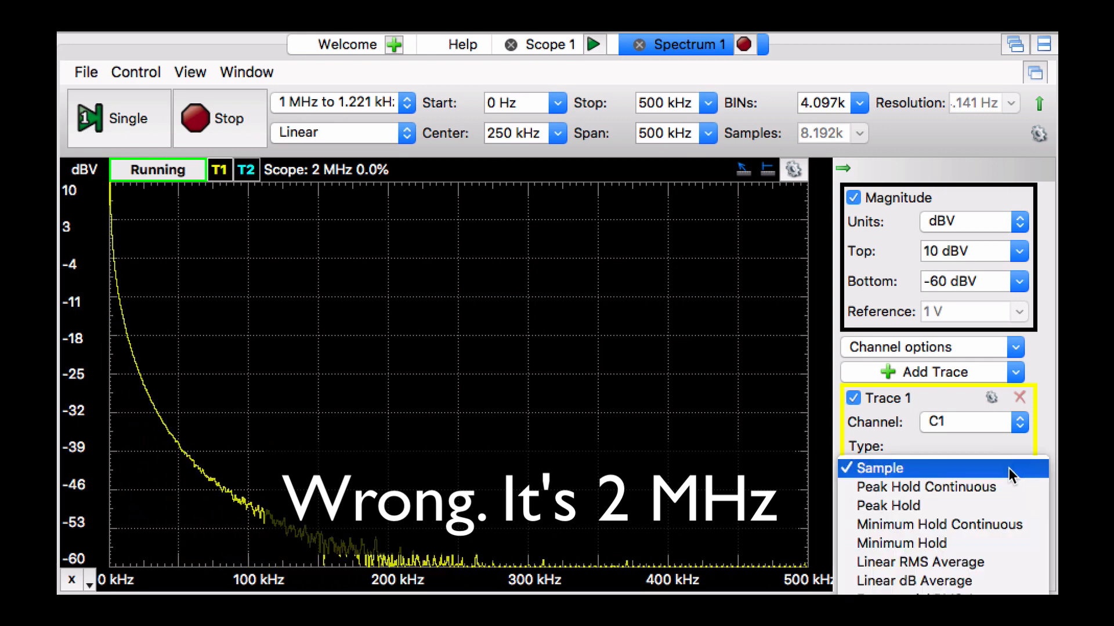
{"action": "left_click", "coordinate": [969, 550]}
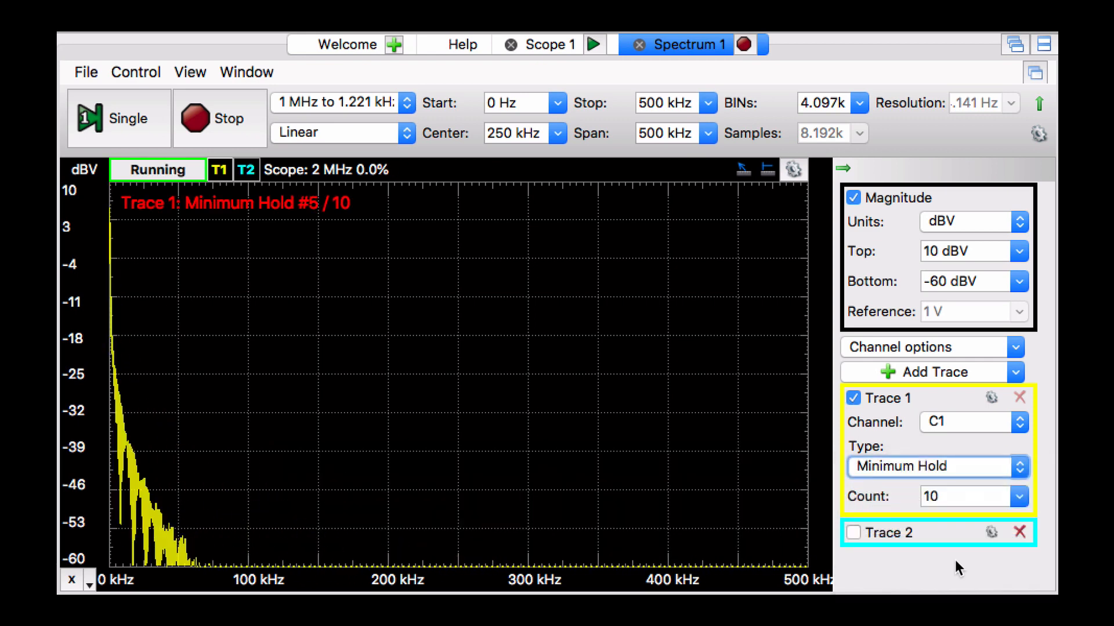
{"action": "left_click", "coordinate": [1011, 470]}
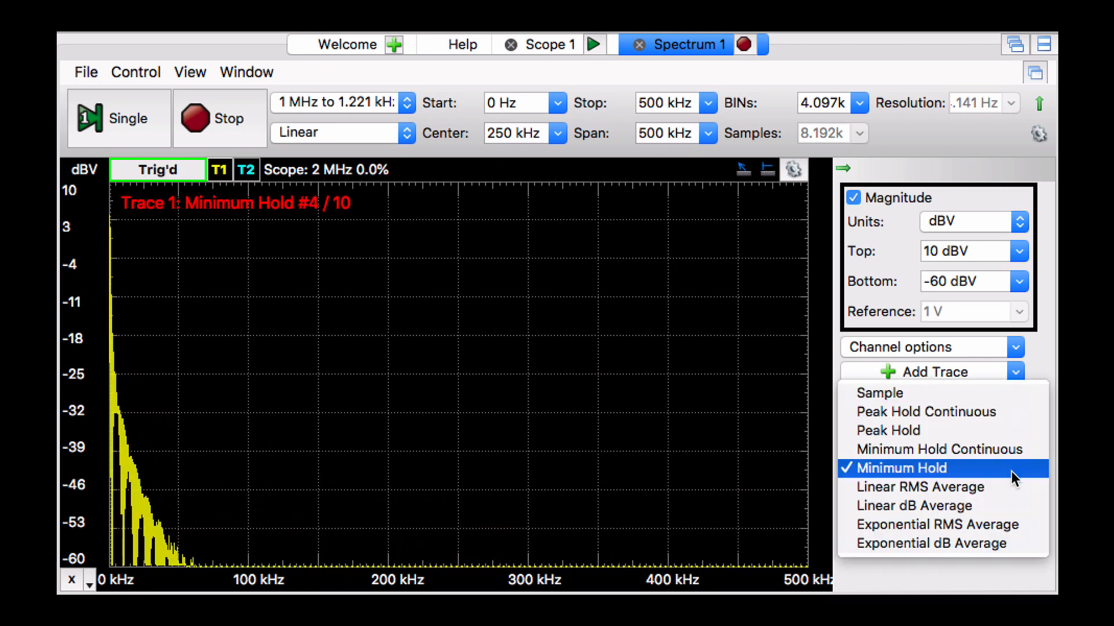
{"action": "left_click", "coordinate": [984, 489]}
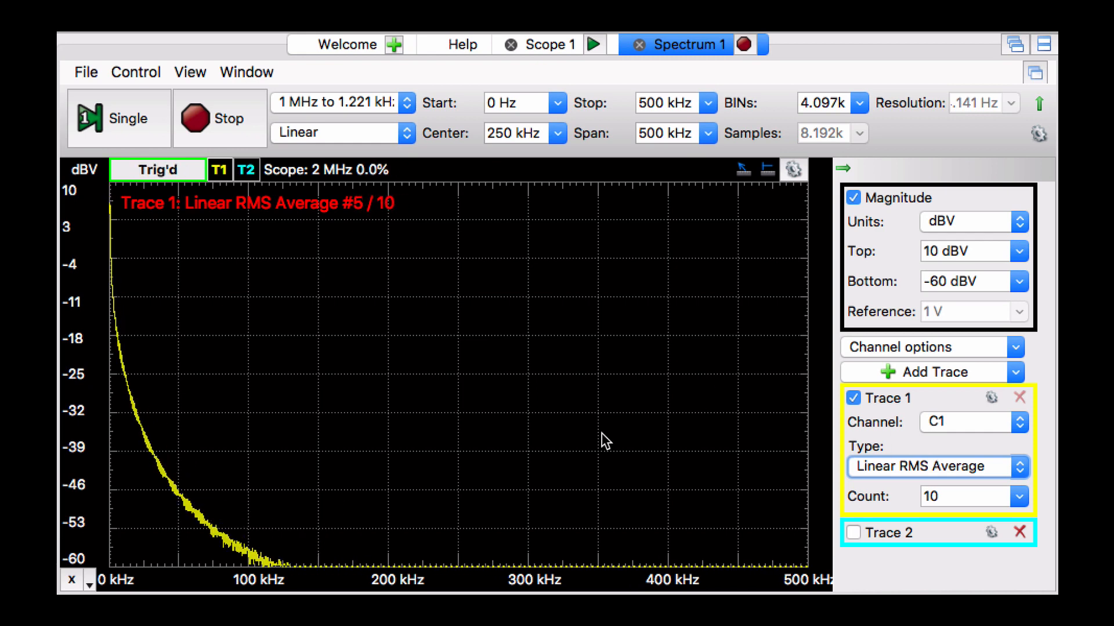
Check the available frequency ranges, keep 1 MHz to 1.221 kHz, and set Trace 1's type to Sample.
{"action": "left_click", "coordinate": [404, 102]}
{"action": "left_click", "coordinate": [481, 72]}
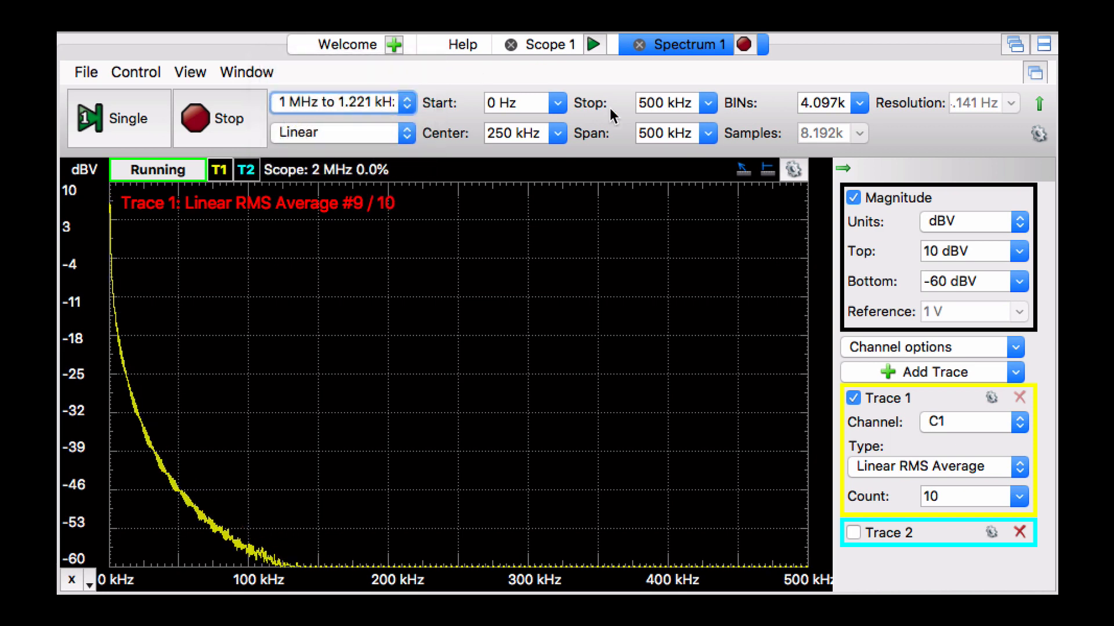
{"action": "left_click", "coordinate": [405, 103]}
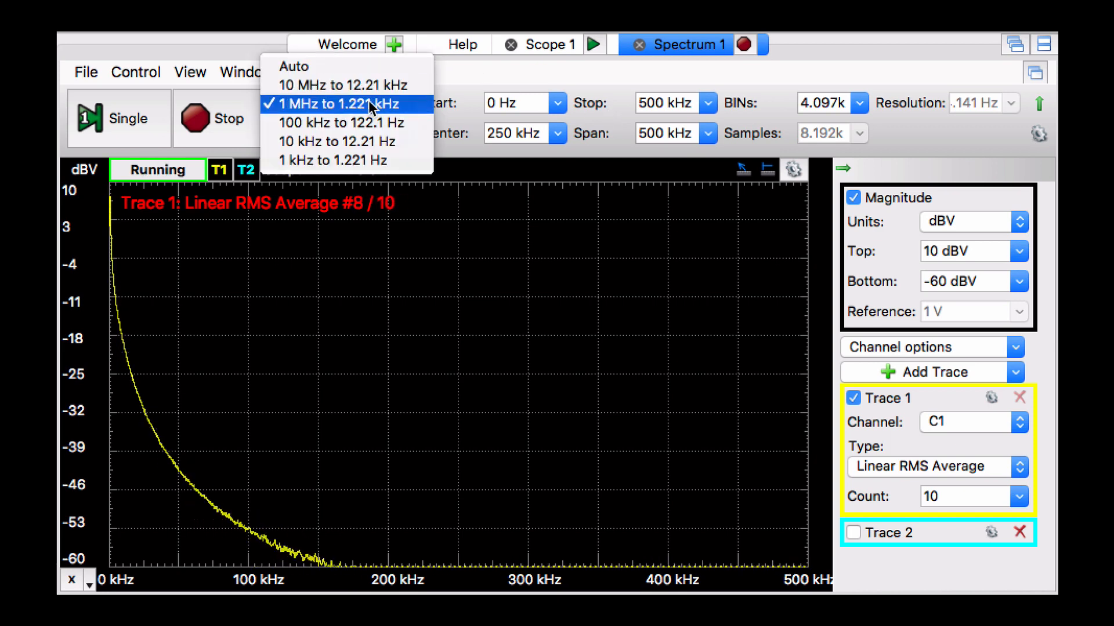
{"action": "left_click", "coordinate": [368, 103]}
{"action": "left_click", "coordinate": [1021, 470]}
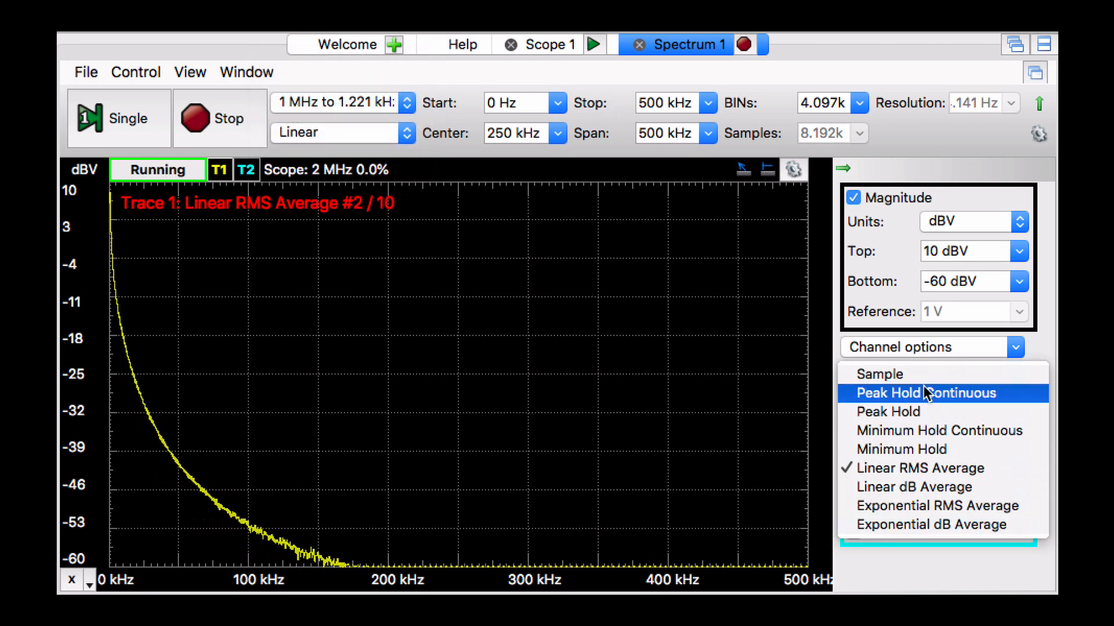
{"action": "left_click", "coordinate": [909, 376]}
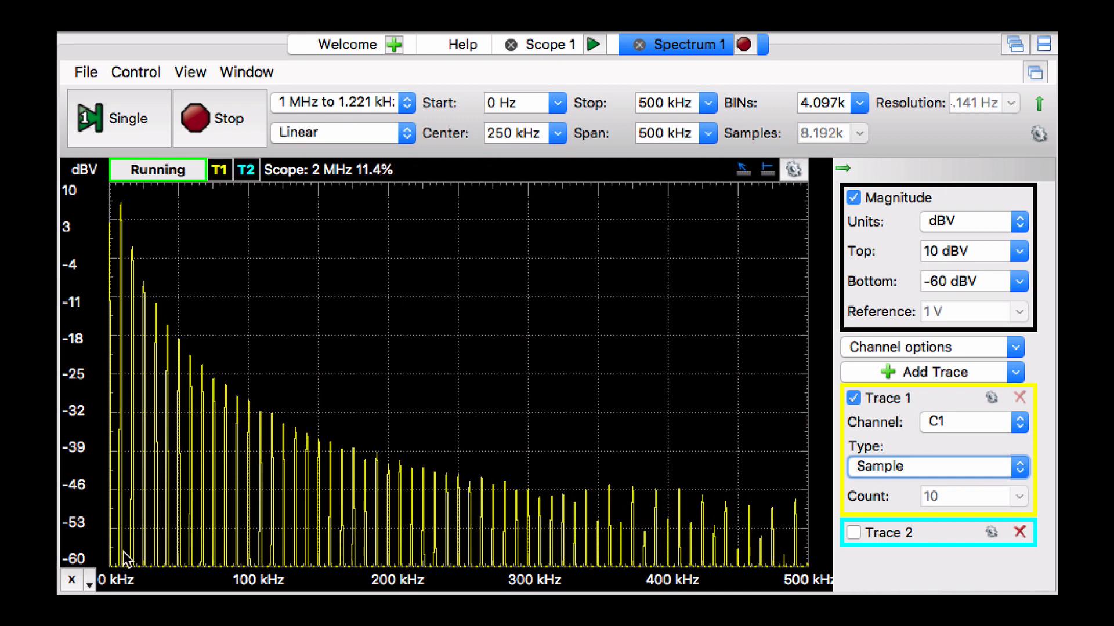
Zoom the spectrum in with a 20 kHz stop frequency, then restore the stop to 500 kHz.
{"action": "left_click", "coordinate": [705, 104]}
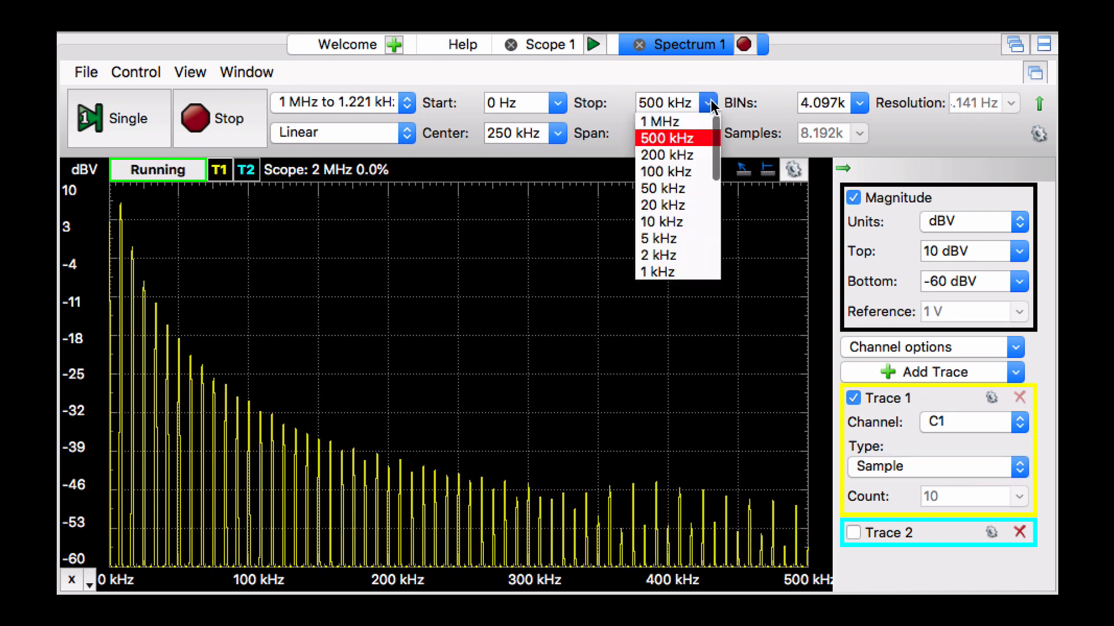
{"action": "left_click", "coordinate": [676, 204]}
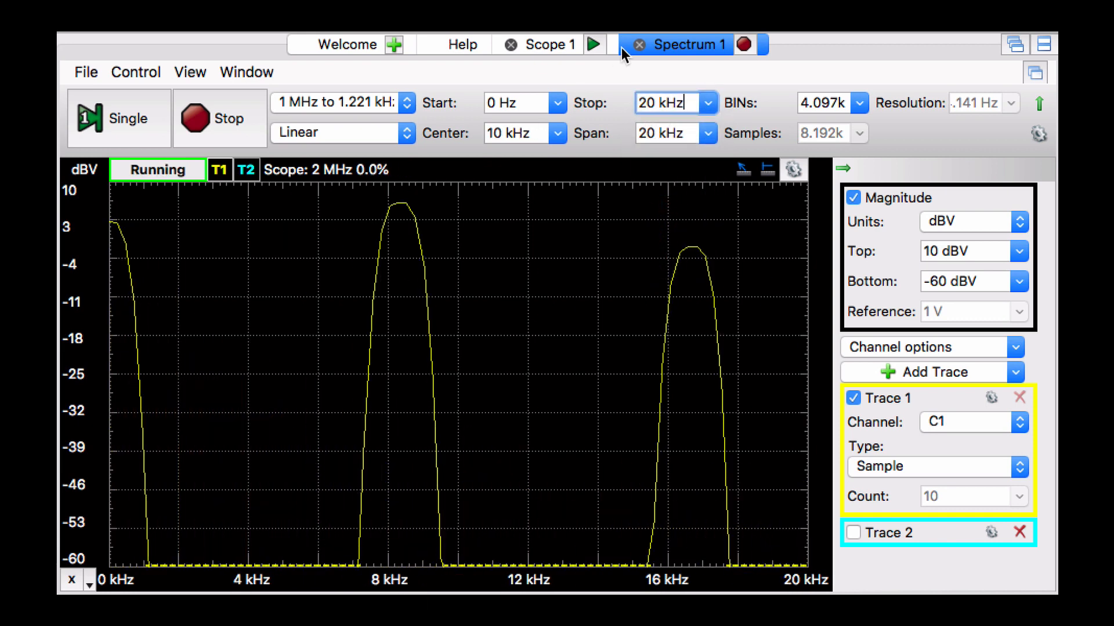
{"action": "left_click", "coordinate": [708, 103]}
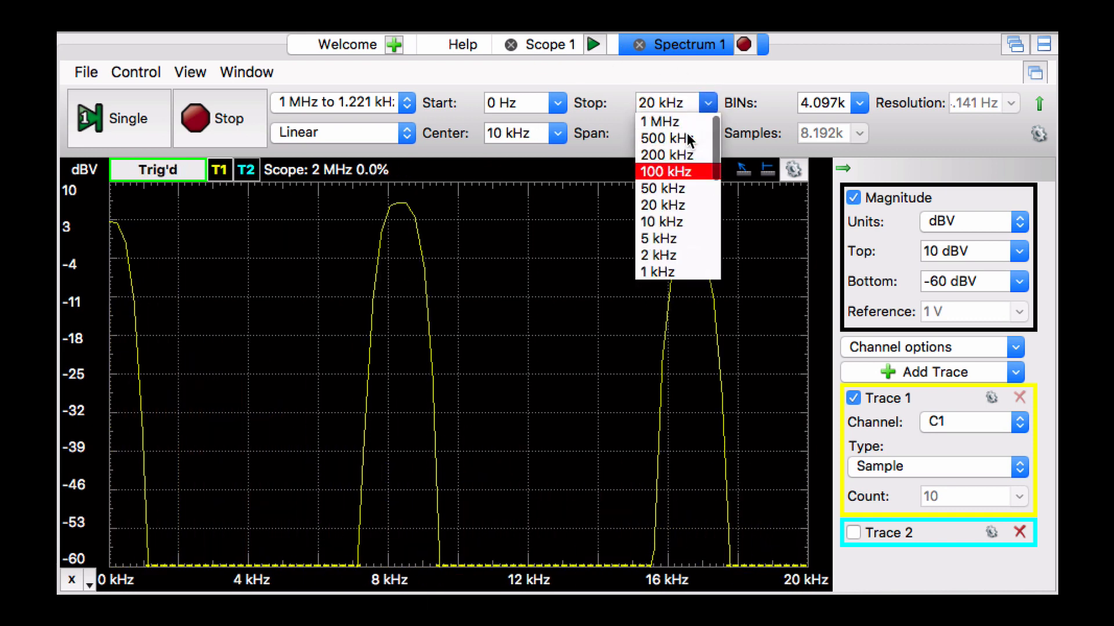
{"action": "left_click", "coordinate": [670, 141]}
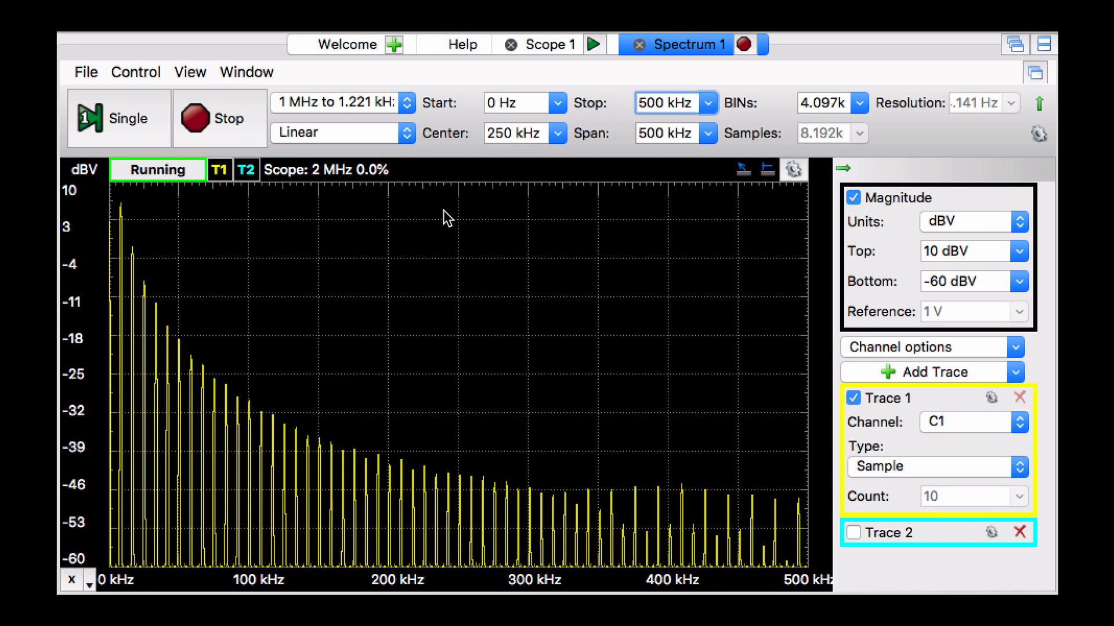
Change the spectrum's frequency range to 100 kHz to 122.1 Hz.
{"action": "left_click", "coordinate": [407, 103]}
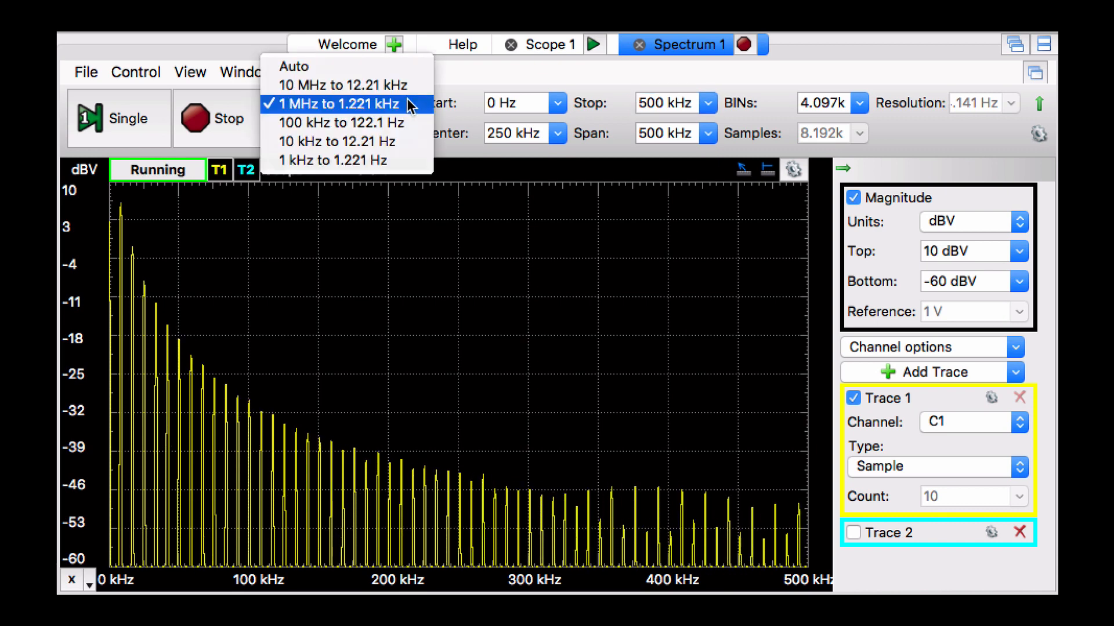
{"action": "left_click", "coordinate": [377, 122]}
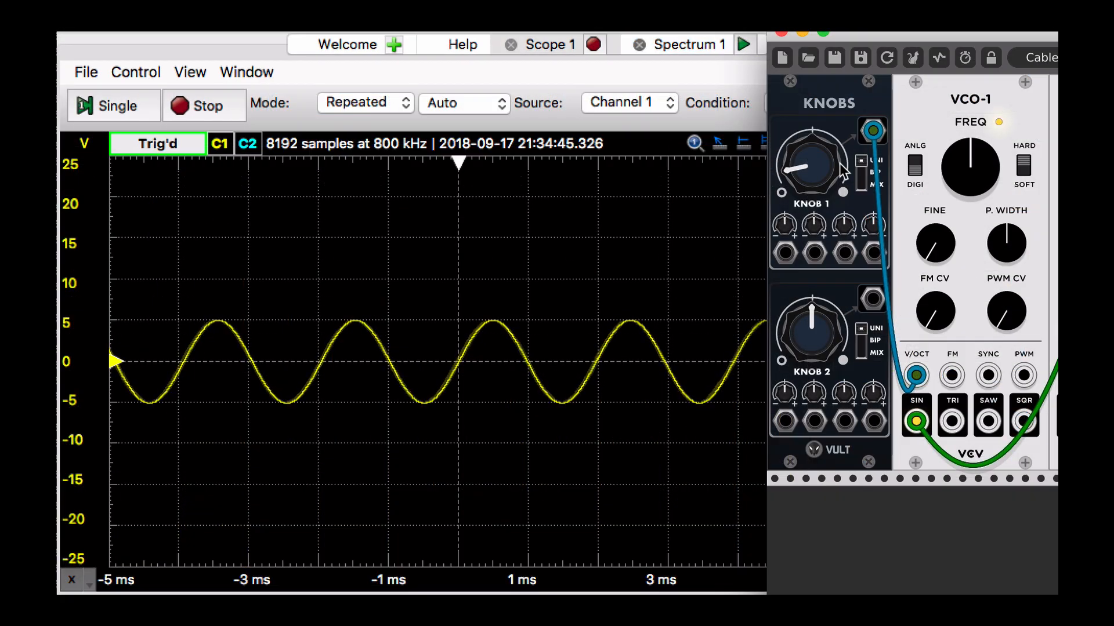
Turn up Knob 1 in VCV Rack to raise the oscillator's pitch, and run Spectrum 1 in WaveForms.
{"action": "mouse_move", "coordinate": [1097, 40]}
{"action": "left_mouse_down"}
{"action": "mouse_move", "coordinate": [1077, 47]}
{"action": "mouse_move", "coordinate": [1105, 48]}
{"action": "mouse_move", "coordinate": [806, 49]}
{"action": "mouse_move", "coordinate": [1108, 51]}
{"action": "mouse_move", "coordinate": [1091, 50]}
{"action": "left_mouse_up"}
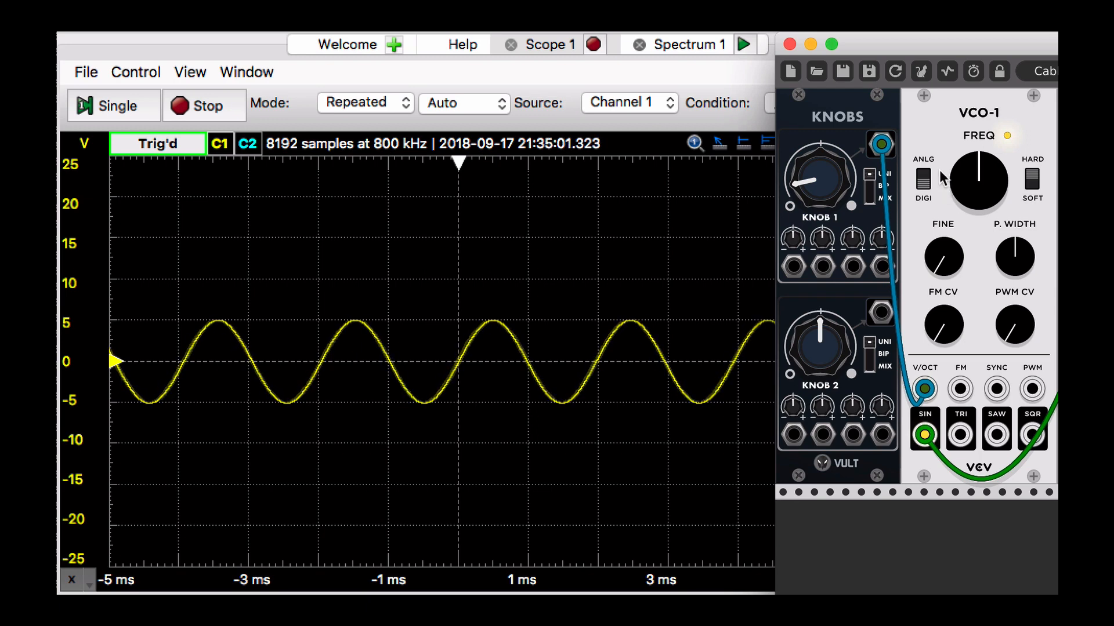
{"action": "left_click_drag", "start_coordinate": [820, 179], "coordinate": [819, 146]}
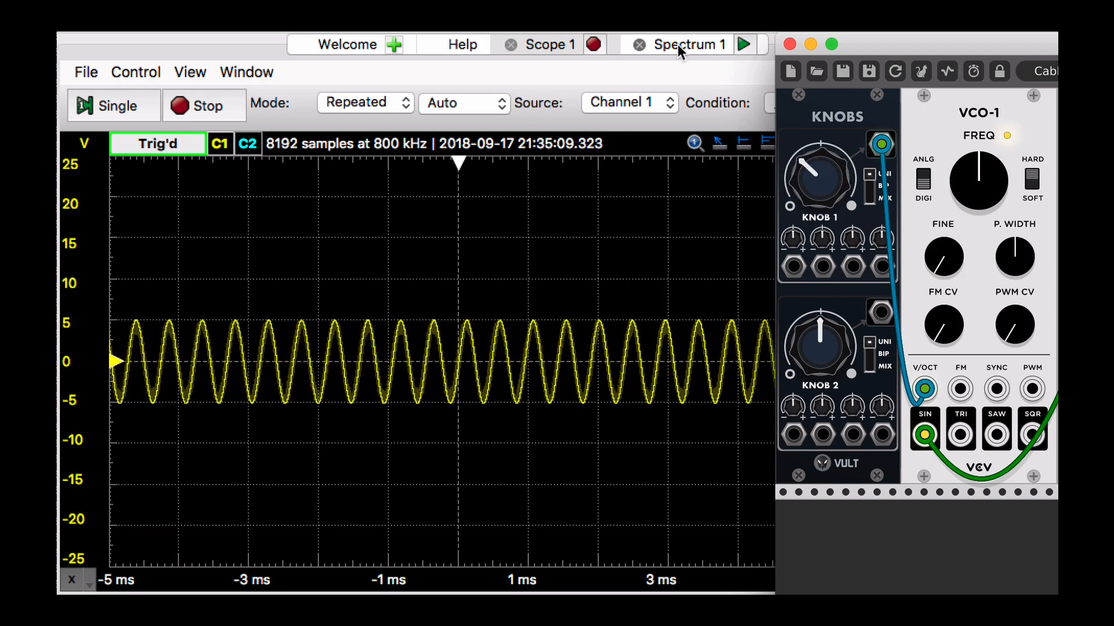
{"action": "left_click", "coordinate": [670, 43]}
{"action": "left_click", "coordinate": [225, 120]}
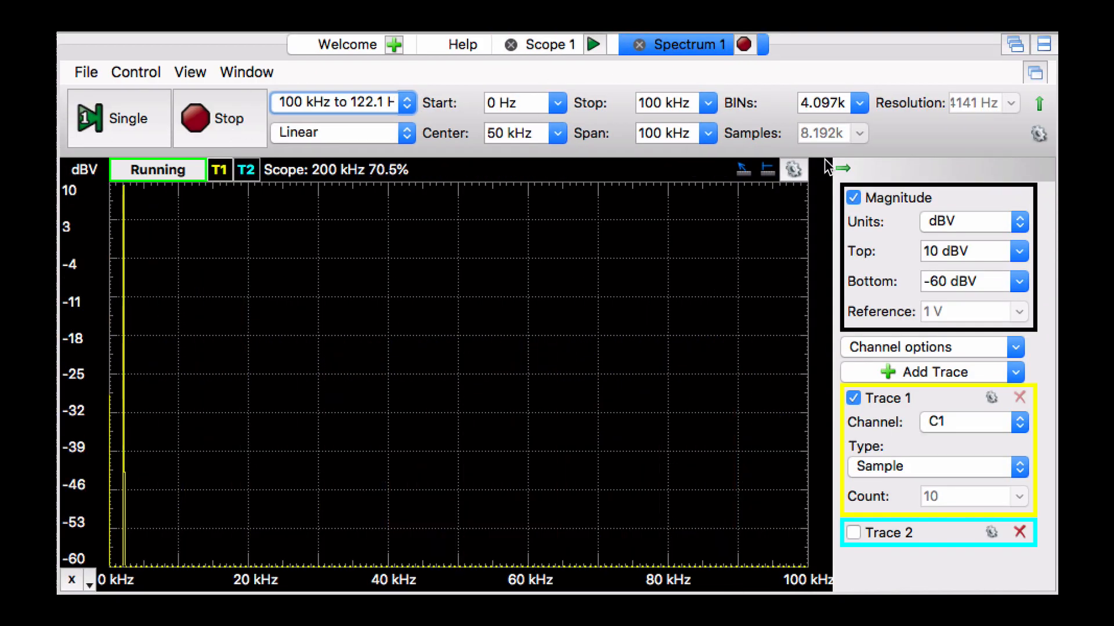
Switch to VCV Rack, raise Knob 1 until the sine peaks at about 13 kHz, and return to the spectrum in WaveForms.
{"action": "key", "text": "super+Tab"}
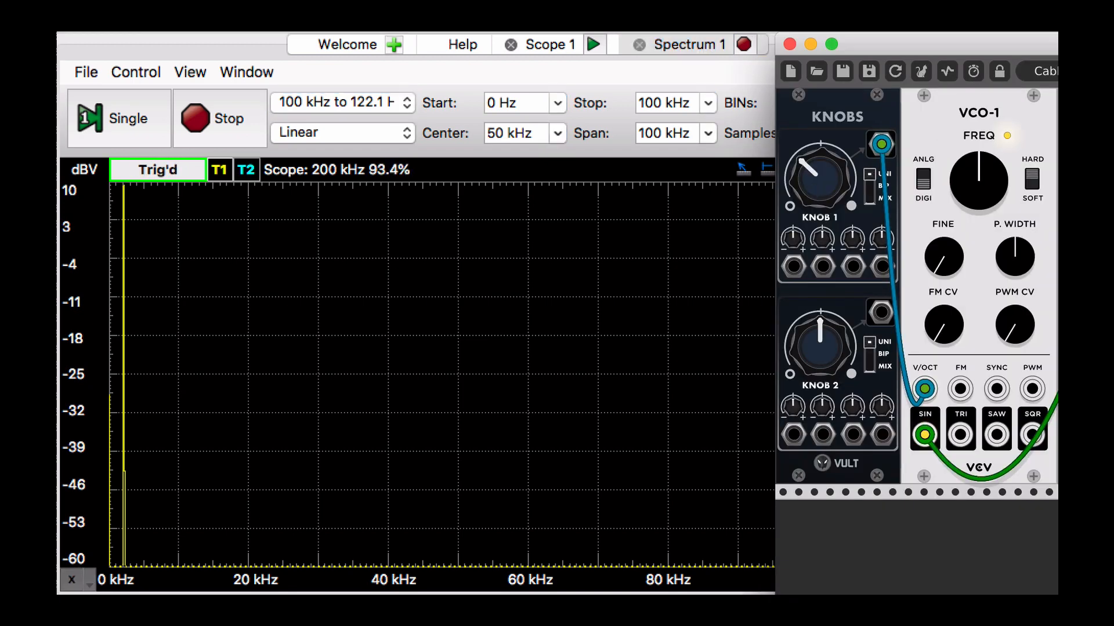
{"action": "left_click_drag", "start_coordinate": [820, 178], "coordinate": [819, 153]}
{"action": "left_click", "coordinate": [665, 68]}
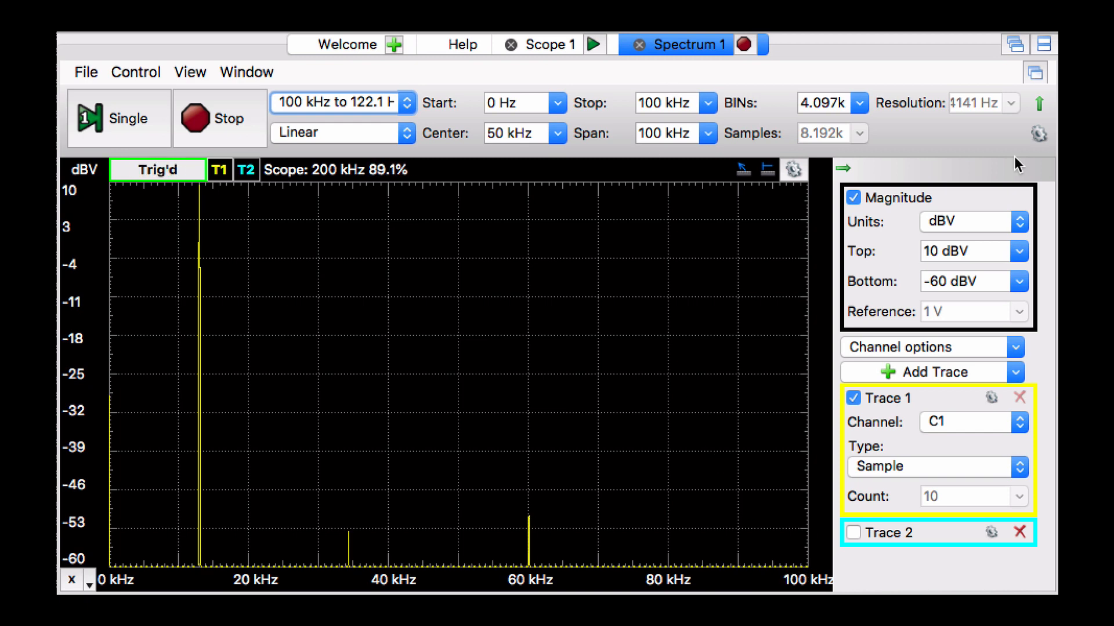
In VCV Rack, sweep Knob 1 so the sine reaches about 22 kHz, falls to about 4 kHz, and returns to about 18 kHz.
{"action": "left_click", "coordinate": [1041, 66]}
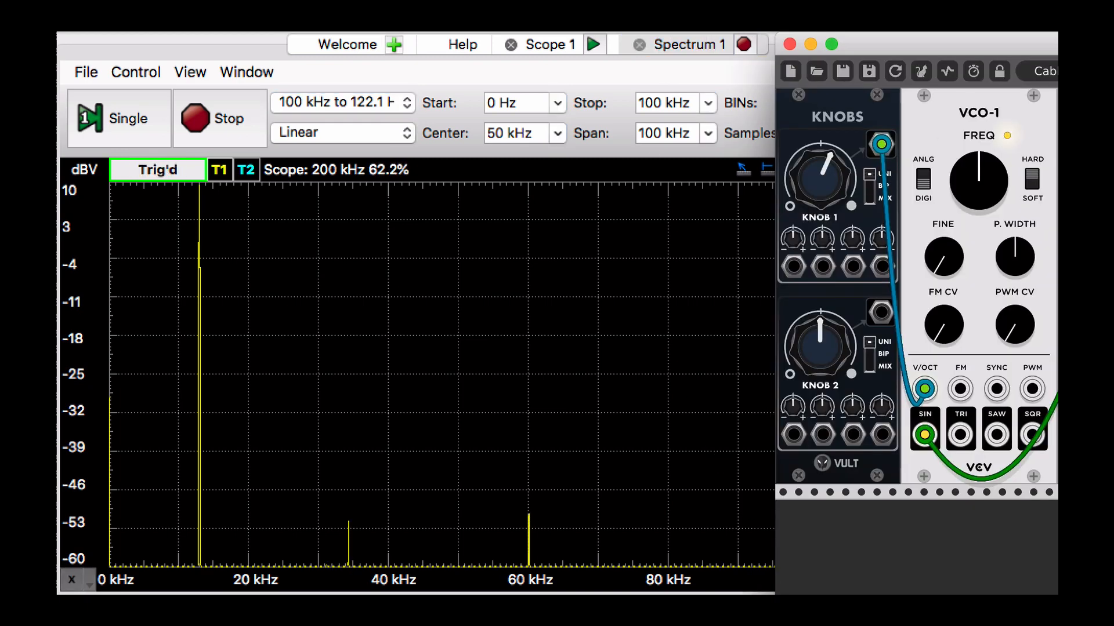
{"action": "left_click_drag", "start_coordinate": [820, 178], "coordinate": [819, 133]}
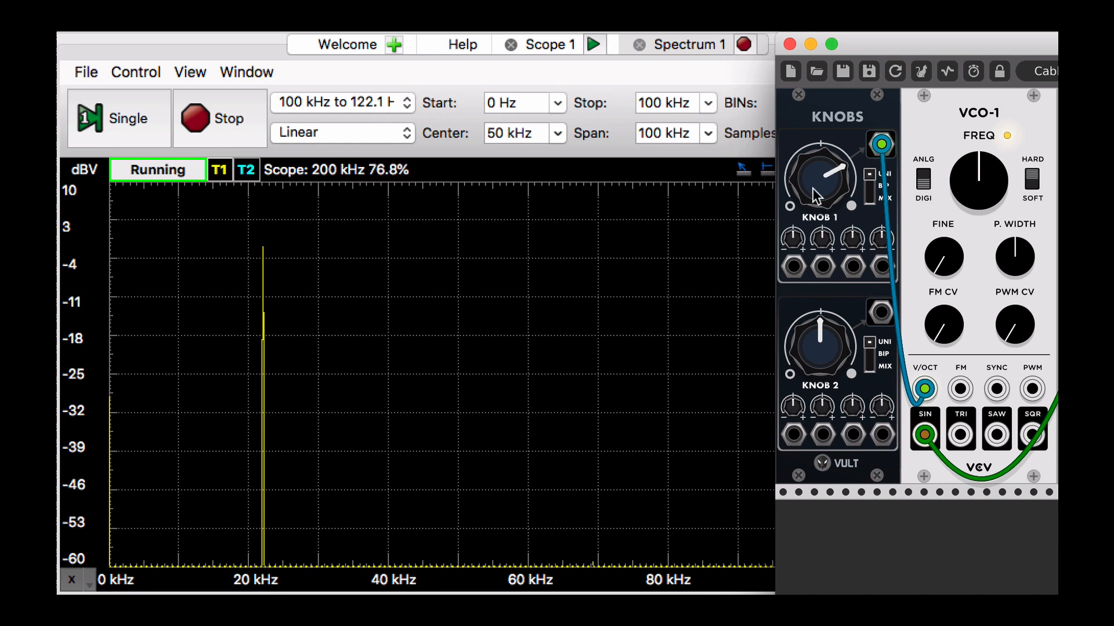
{"action": "mouse_move", "coordinate": [816, 195]}
{"action": "left_mouse_down"}
{"action": "mouse_move", "coordinate": [816, 213]}
{"action": "mouse_move", "coordinate": [816, 190]}
{"action": "left_mouse_up"}
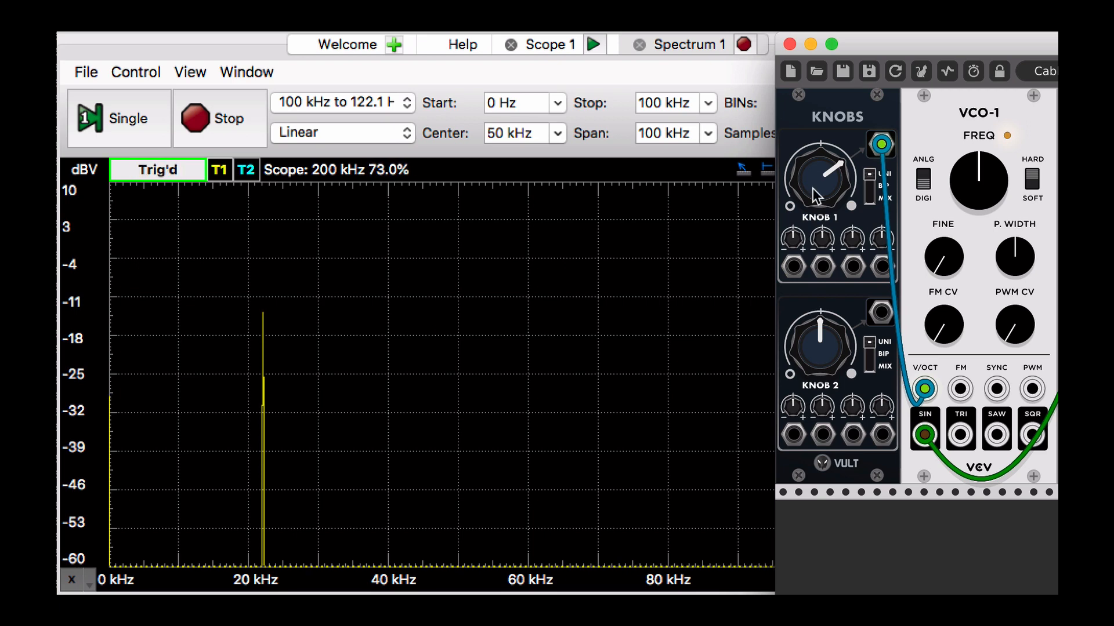
{"action": "mouse_move", "coordinate": [812, 180]}
{"action": "left_mouse_down"}
{"action": "mouse_move", "coordinate": [813, 198]}
{"action": "mouse_move", "coordinate": [813, 188]}
{"action": "left_mouse_up"}
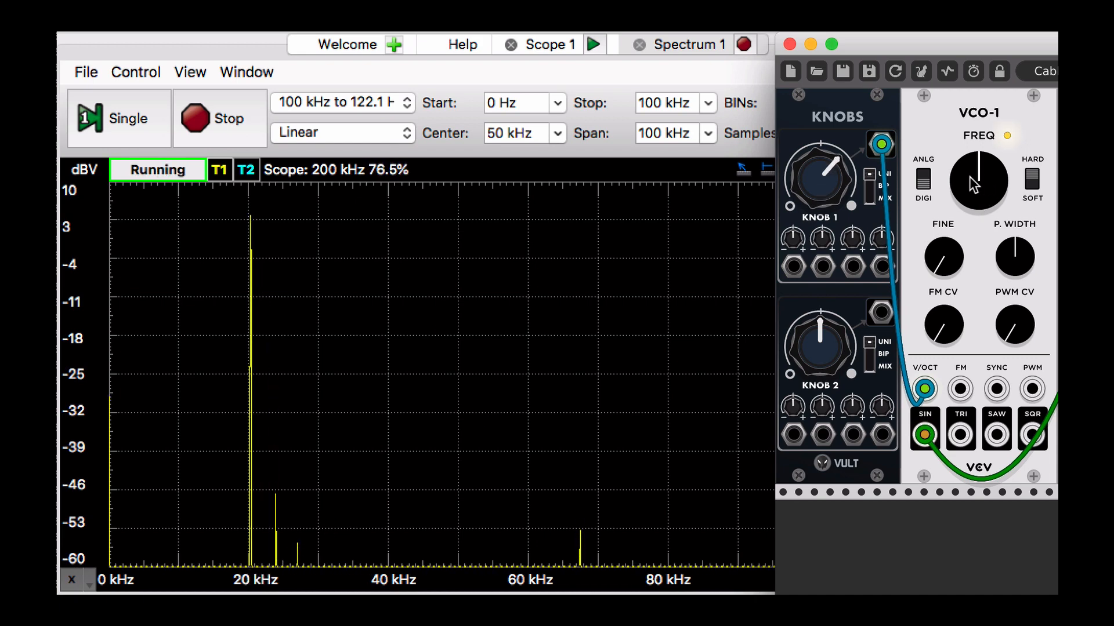
{"action": "left_click_drag", "start_coordinate": [808, 182], "coordinate": [811, 203]}
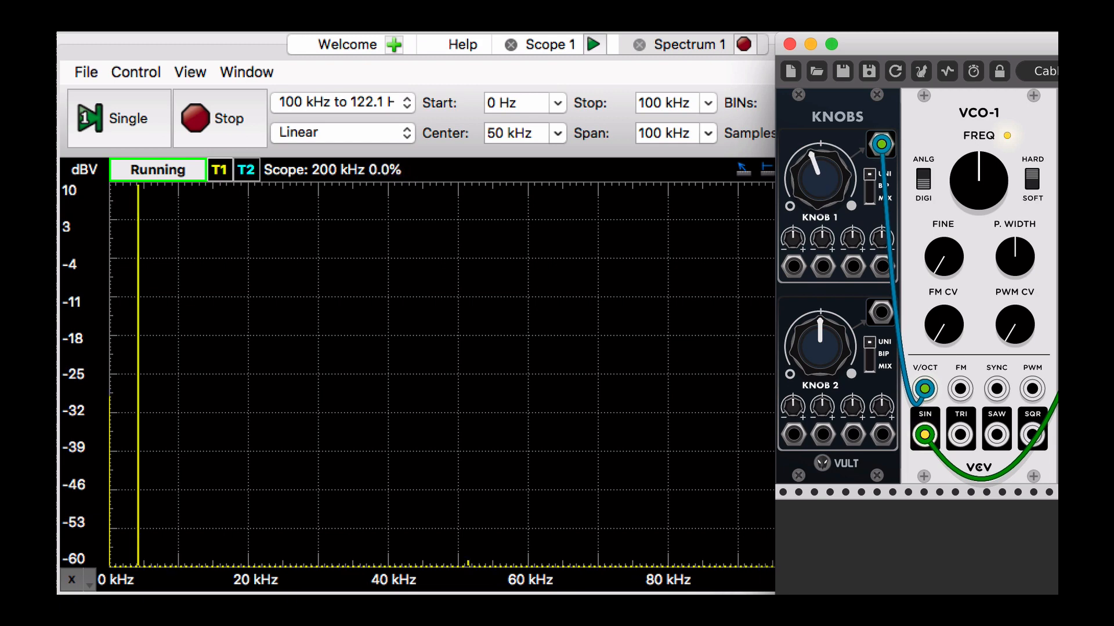
{"action": "left_click_drag", "start_coordinate": [827, 200], "coordinate": [827, 190]}
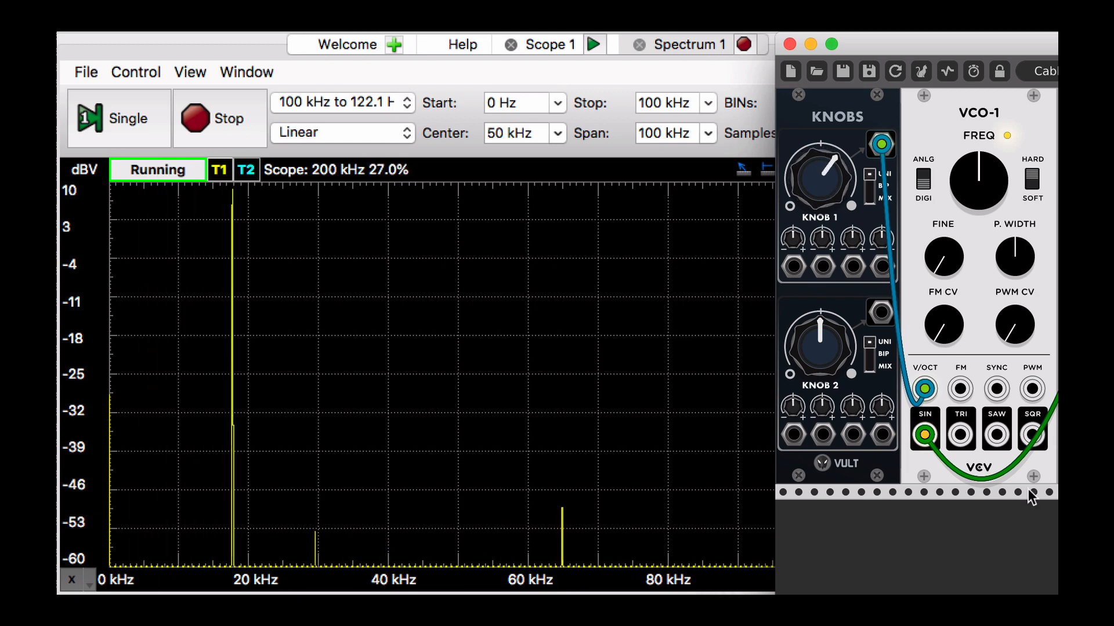
Move the VCO-1 output cable from SIN to SAW and reset Knob 1 to its default position.
{"action": "left_click_drag", "start_coordinate": [924, 440], "coordinate": [996, 435]}
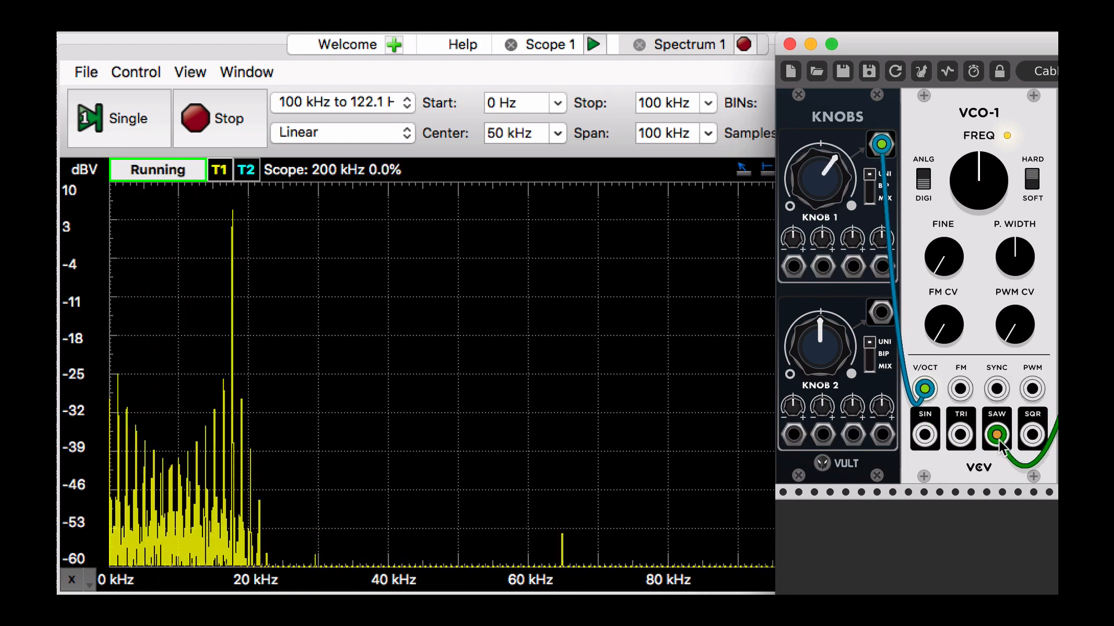
{"action": "double_click", "coordinate": [830, 186]}
Switch to Scope 1 in WaveForms and run it to display the oscillator's saw output.
{"action": "left_click", "coordinate": [549, 46]}
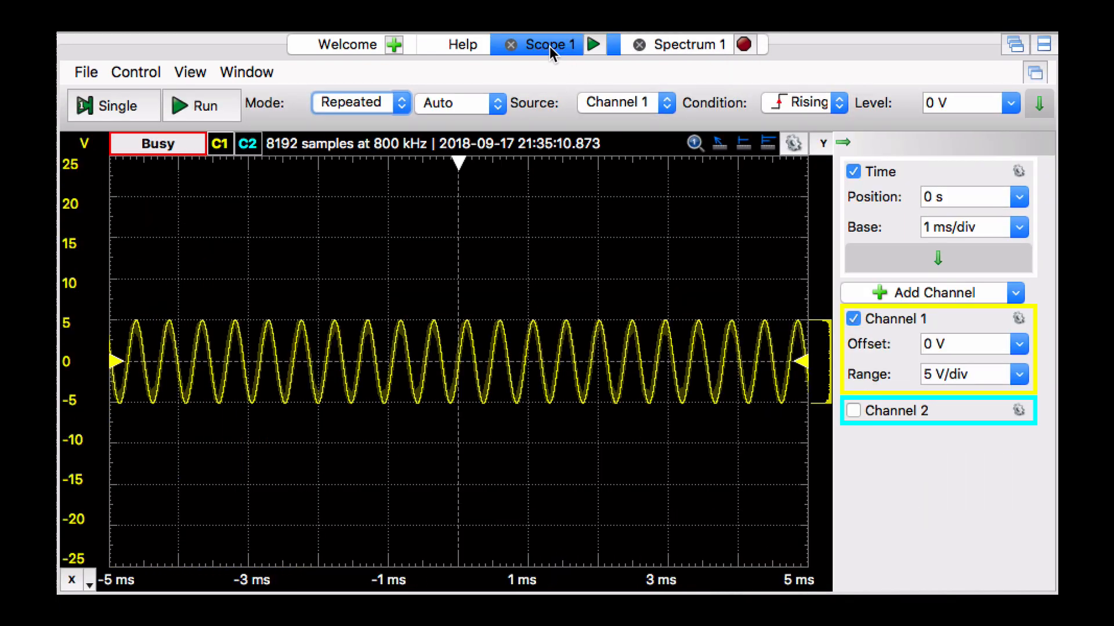
{"action": "key", "text": "super+Tab"}
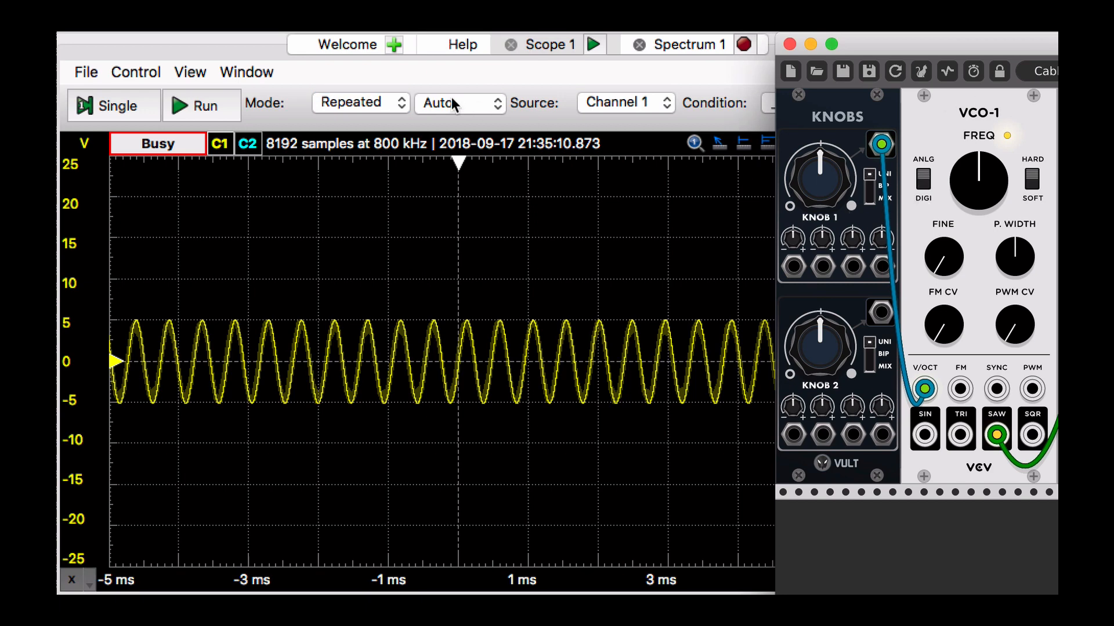
{"action": "left_click", "coordinate": [212, 109]}
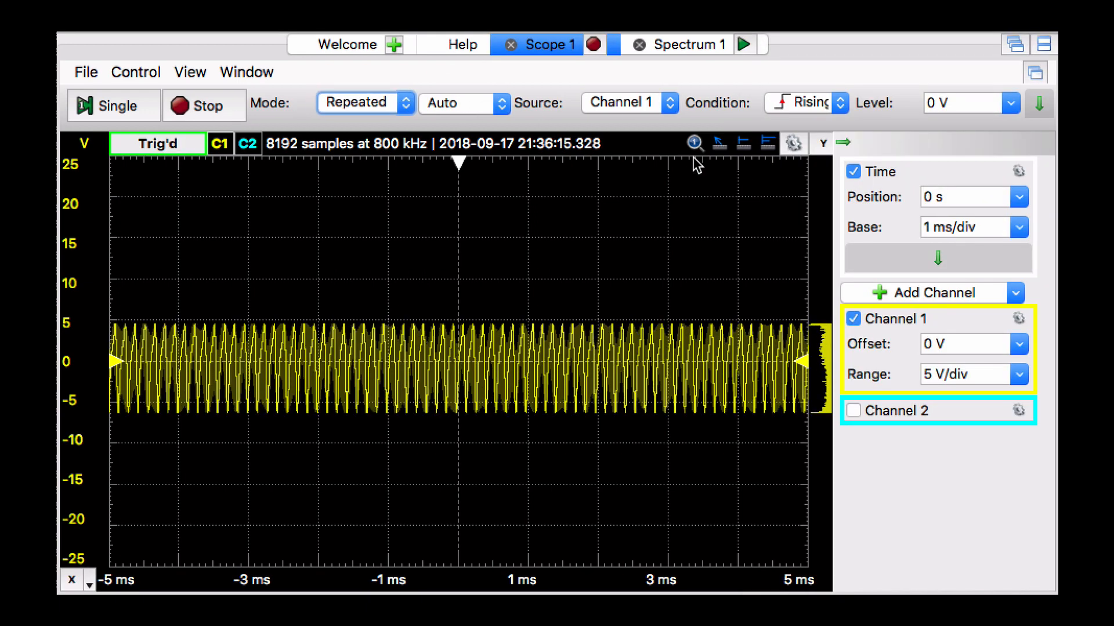
Switch to VCV Rack and lower Knob 1 until the saw wave's period is about 1.6 ms on the scope.
{"action": "key", "text": "super+Tab"}
{"action": "left_click_drag", "start_coordinate": [841, 175], "coordinate": [841, 290]}
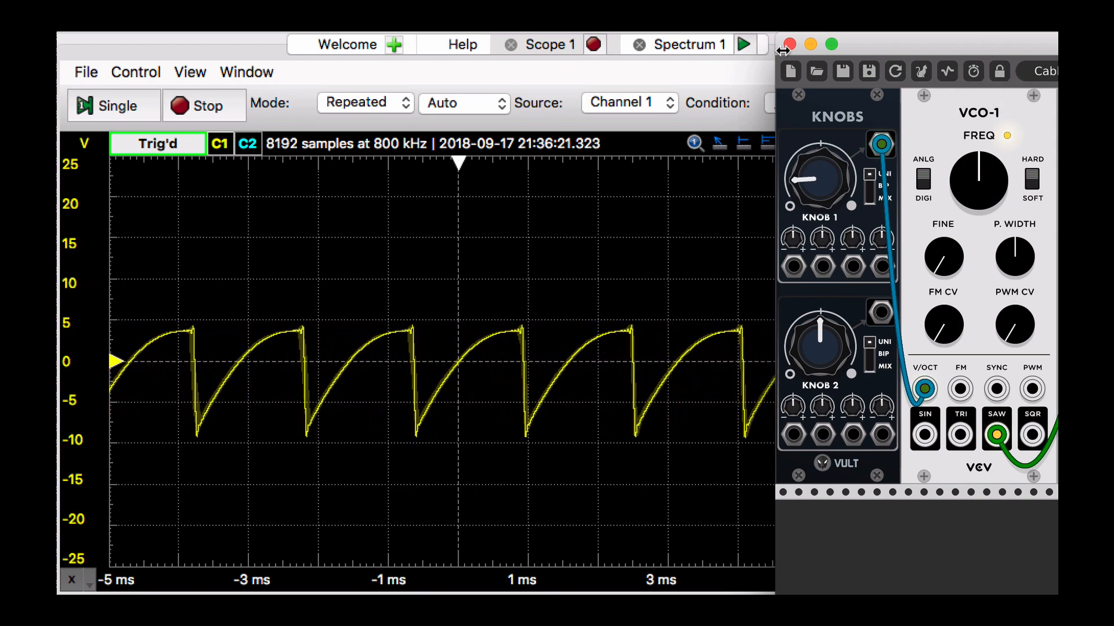
Run Spectrum 1 in WaveForms and set its stop frequency to 50 kHz.
{"action": "left_click", "coordinate": [688, 47]}
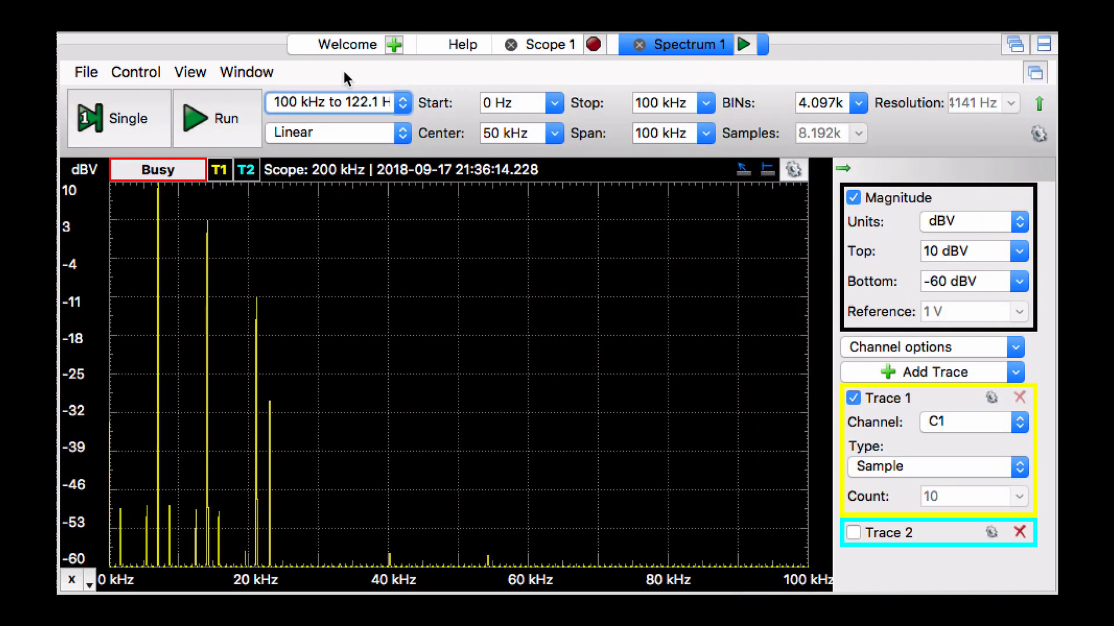
{"action": "left_click", "coordinate": [221, 116]}
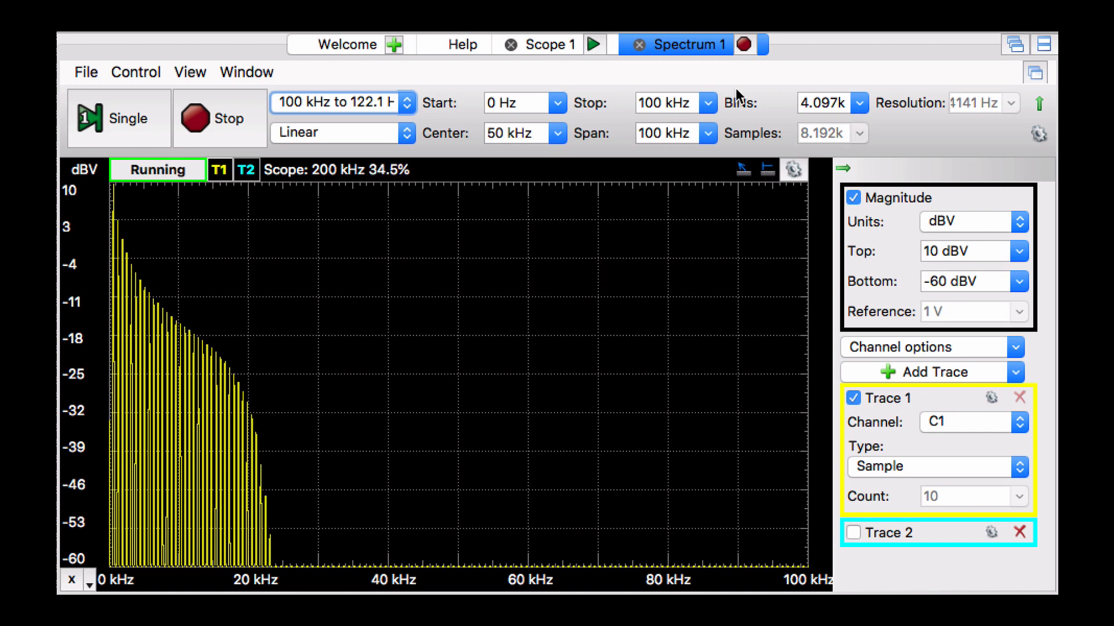
{"action": "left_click", "coordinate": [707, 103]}
{"action": "left_click", "coordinate": [687, 137]}
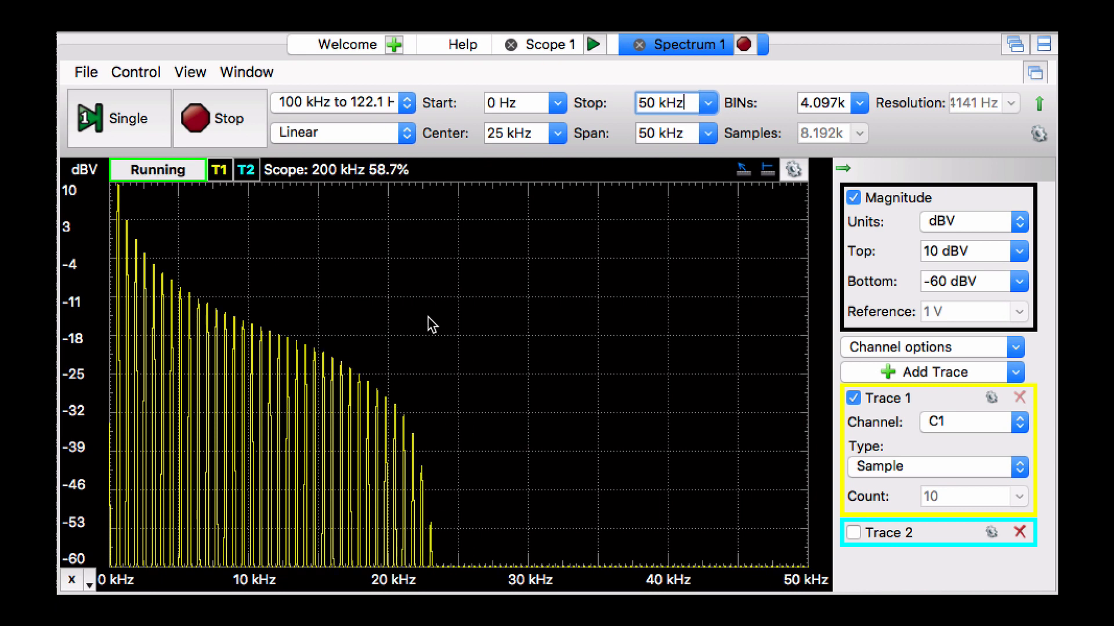
In VCV Rack, raise Knob 1 in stages until the saw's fundamental reaches about 4 kHz on the spectrum.
{"action": "left_click", "coordinate": [1057, 76]}
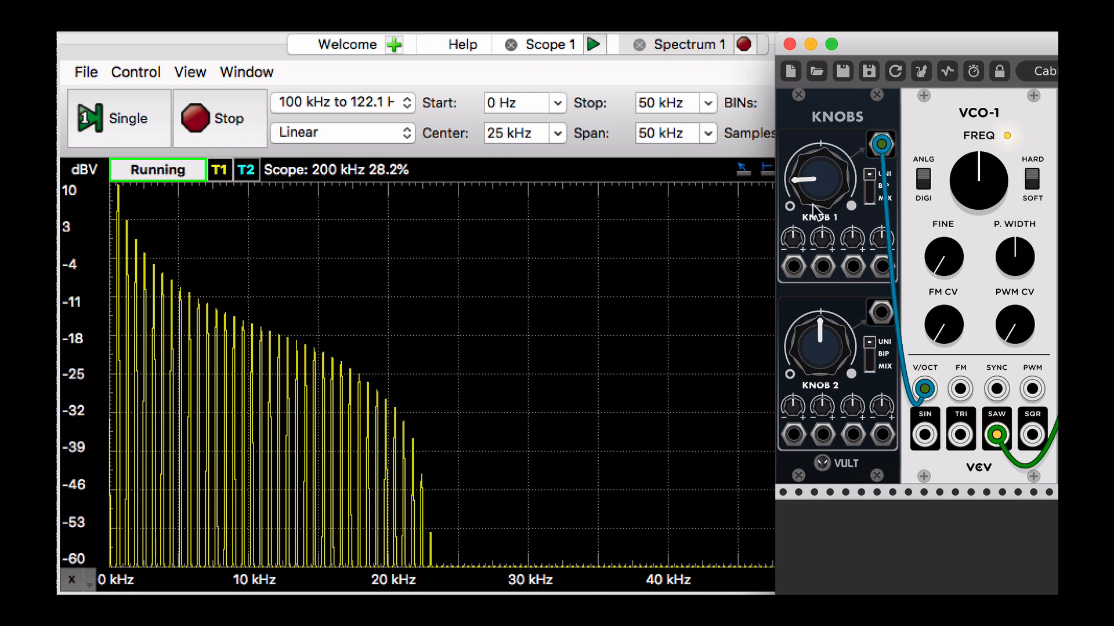
{"action": "left_click_drag", "start_coordinate": [819, 178], "coordinate": [819, 140]}
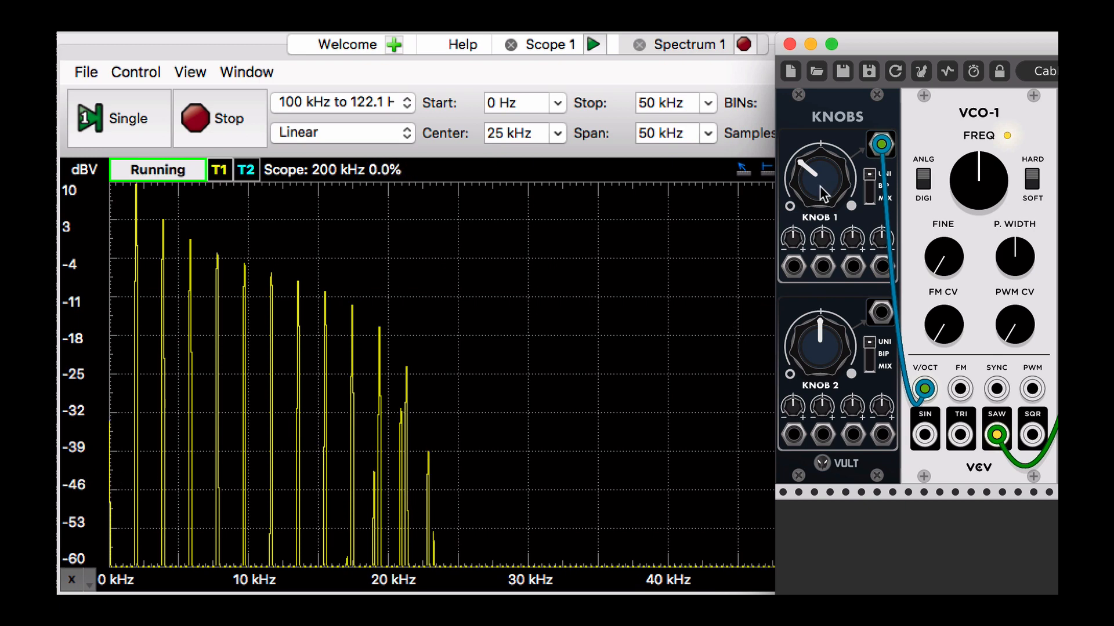
{"action": "left_click_drag", "start_coordinate": [814, 180], "coordinate": [813, 162]}
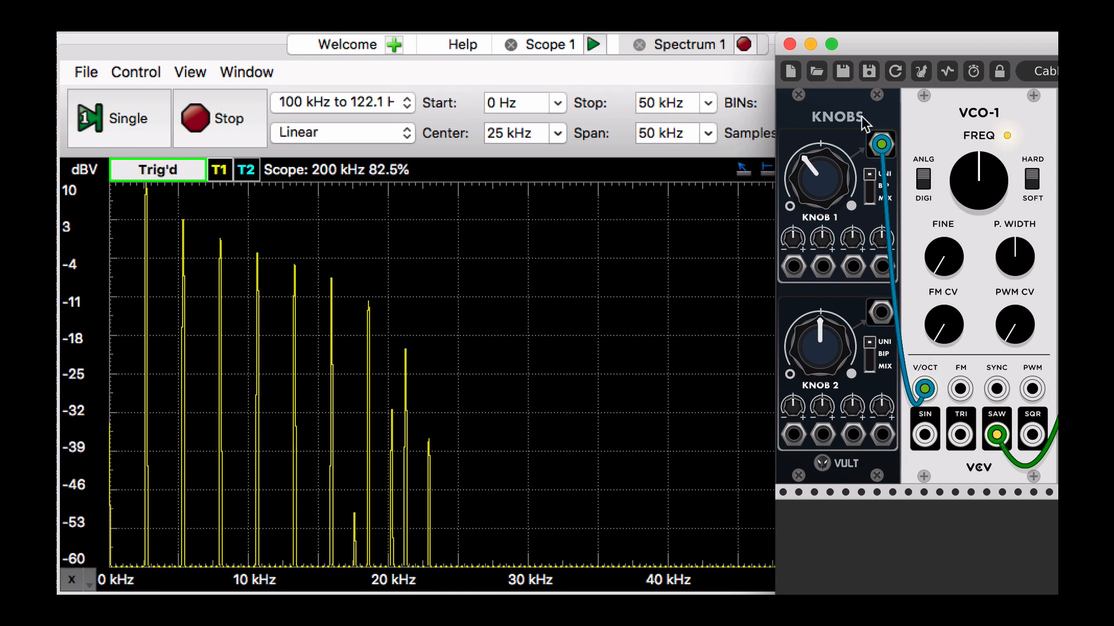
{"action": "mouse_move", "coordinate": [813, 162]}
{"action": "left_mouse_down"}
{"action": "mouse_move", "coordinate": [814, 142]}
{"action": "mouse_move", "coordinate": [813, 167]}
{"action": "left_mouse_up"}
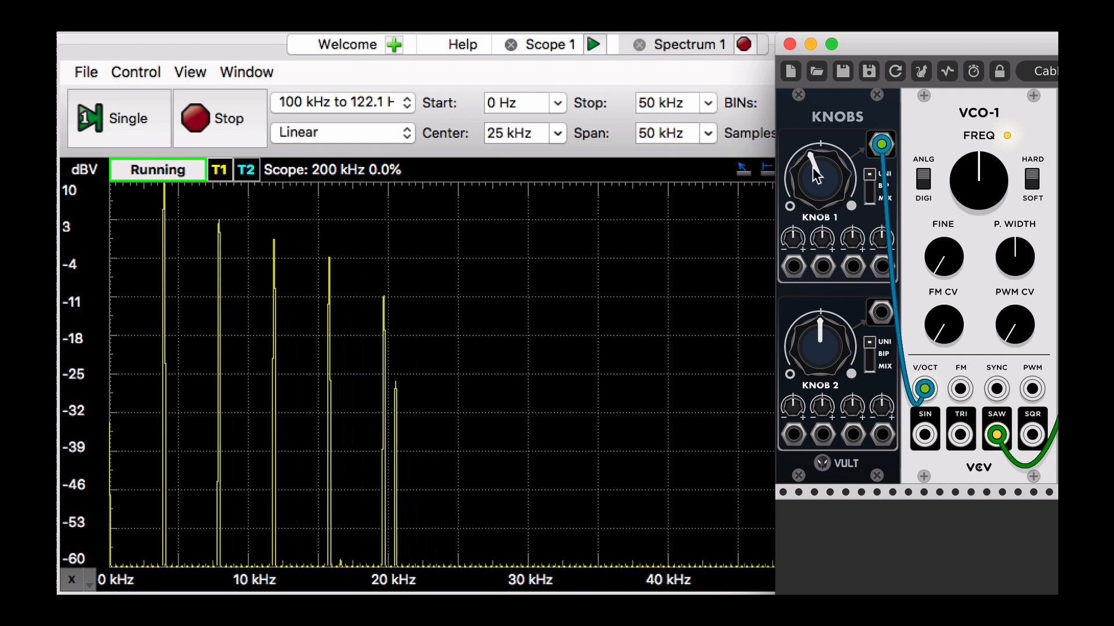
Toggle VCO-1's analog/digital switch and raise Knob 1 so the saw's fundamental reaches about 5 kHz.
{"action": "left_click", "coordinate": [920, 183]}
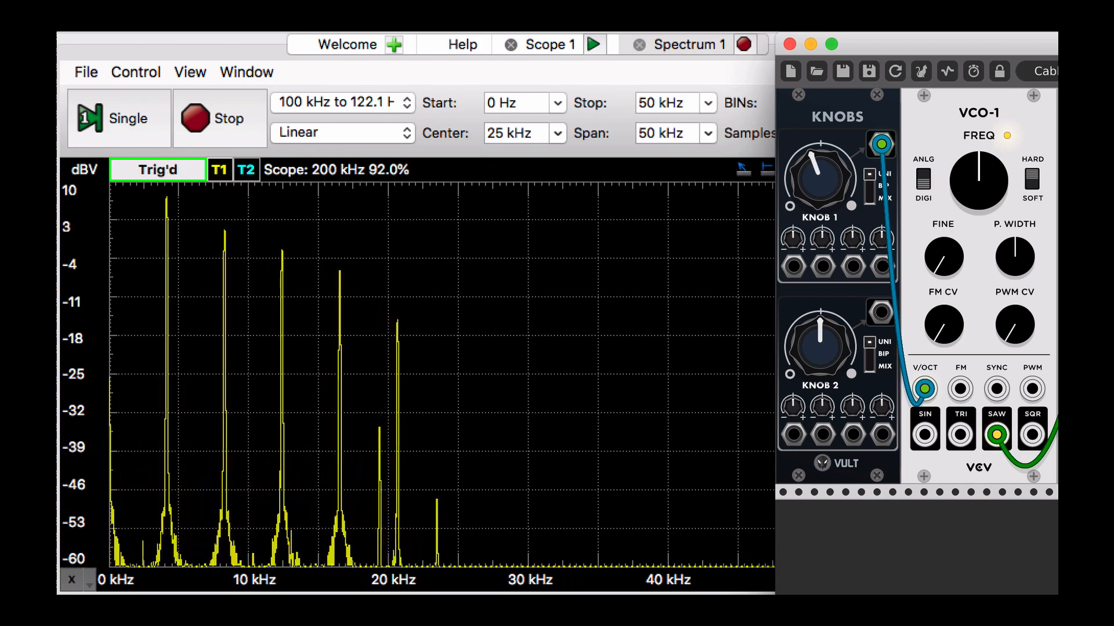
{"action": "left_click_drag", "start_coordinate": [818, 178], "coordinate": [818, 164]}
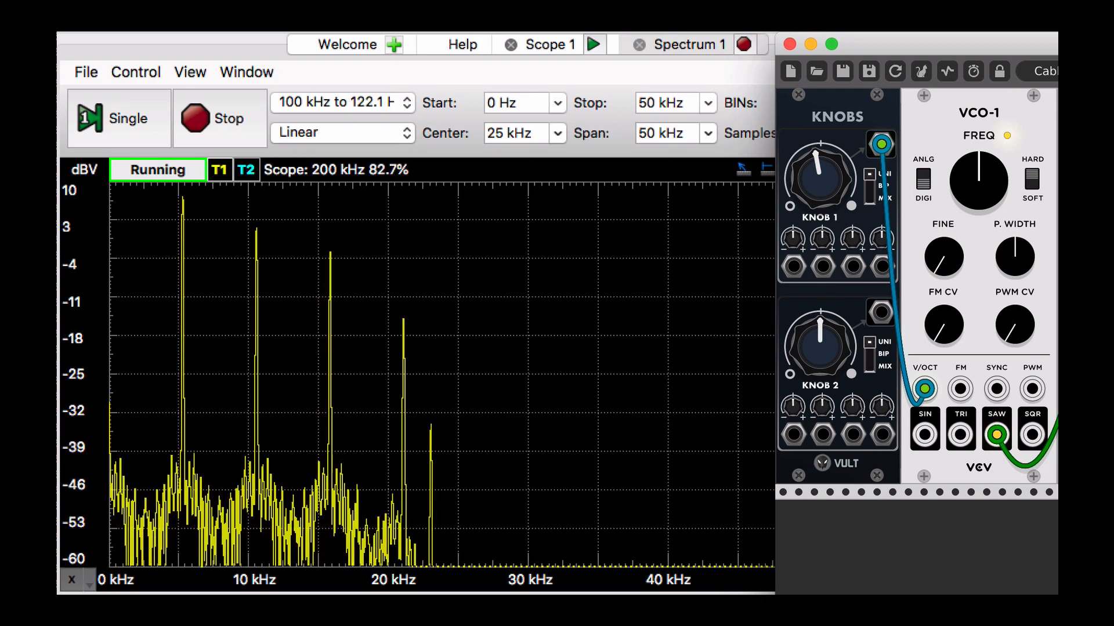
{"action": "mouse_move", "coordinate": [819, 178]}
{"action": "left_mouse_down"}
{"action": "mouse_move", "coordinate": [819, 157]}
{"action": "mouse_move", "coordinate": [834, 181]}
{"action": "mouse_move", "coordinate": [830, 172]}
{"action": "left_mouse_up"}
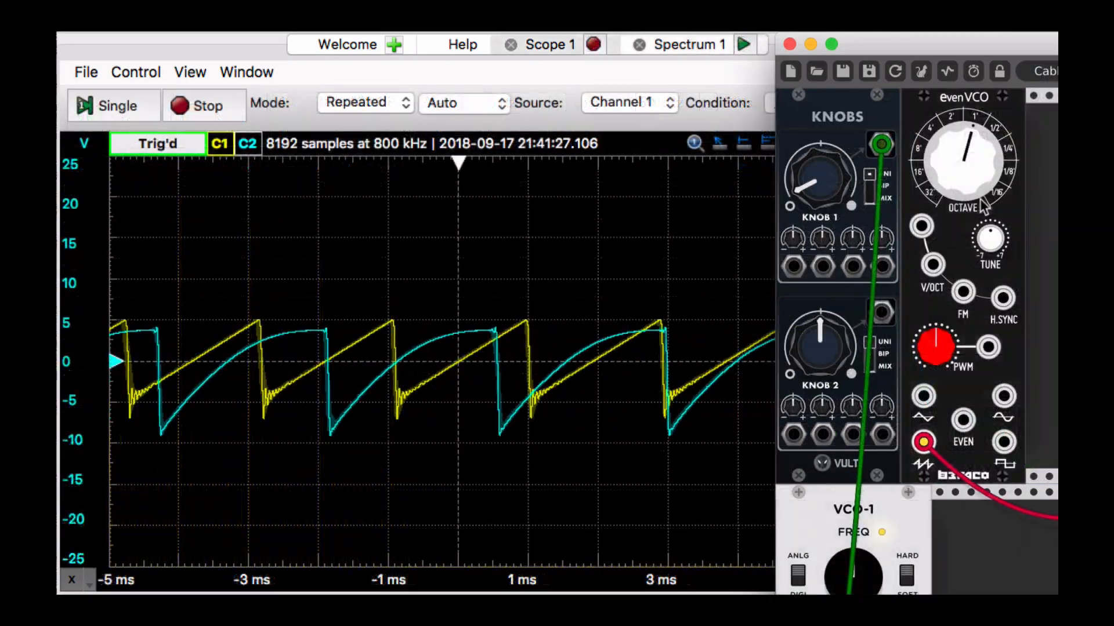
Review the evenVCO and VCO-1 saw patching in VCV Rack and stop Scope 1 in WaveForms to freeze both waveforms.
{"action": "scroll", "coordinate": [984, 204], "scroll_direction": "down", "scroll_amount": 10}
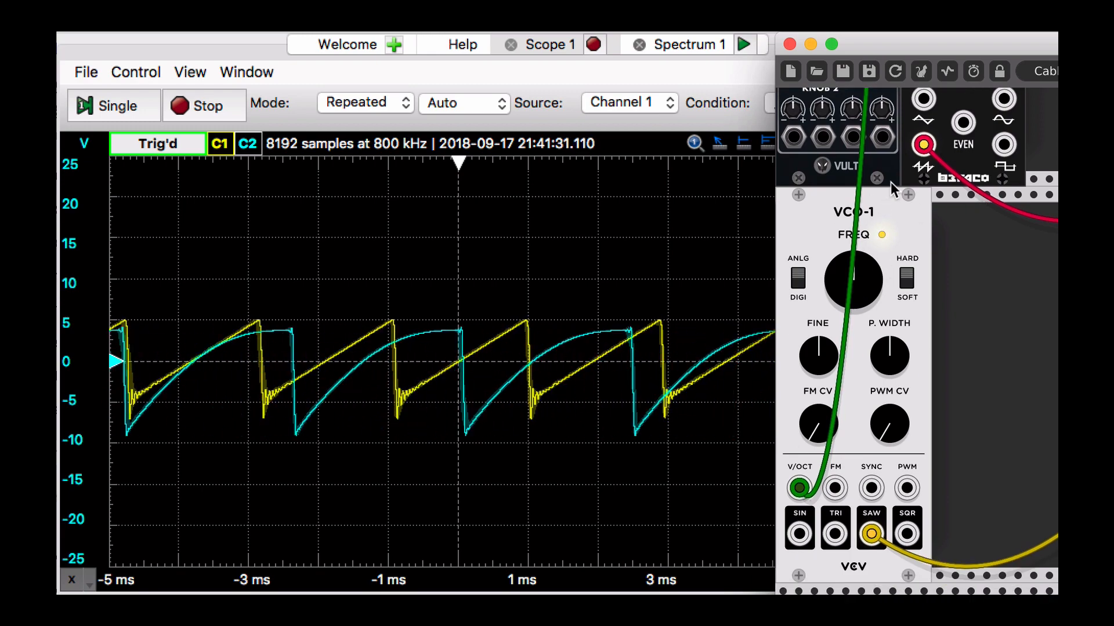
{"action": "scroll", "coordinate": [862, 222], "scroll_direction": "up", "scroll_amount": 2}
{"action": "scroll", "coordinate": [863, 222], "scroll_direction": "up", "scroll_amount": 8}
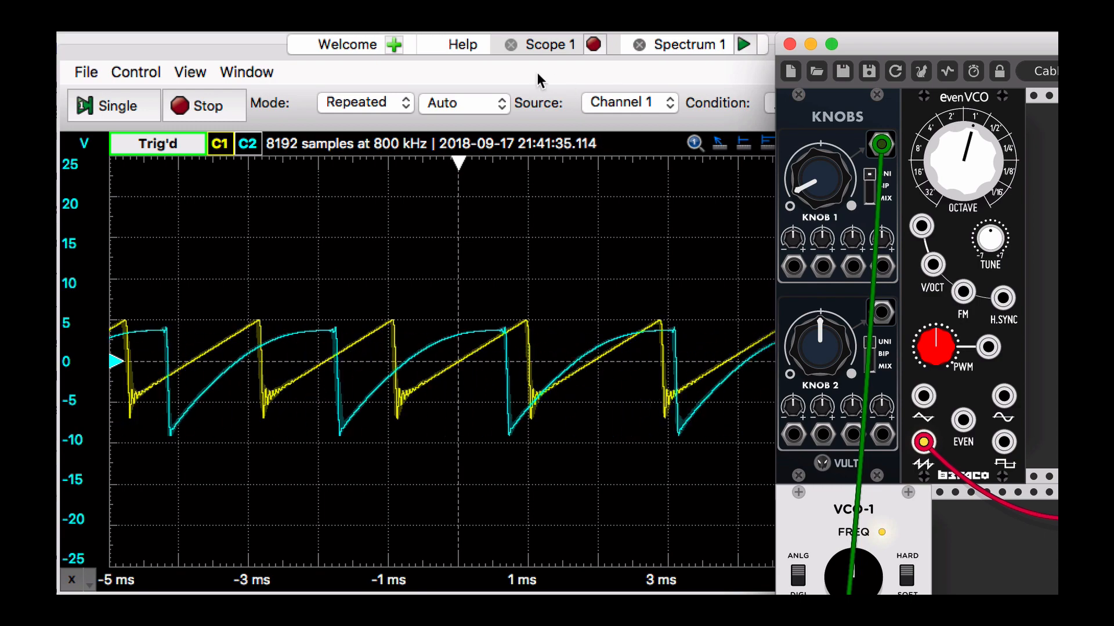
{"action": "left_click", "coordinate": [274, 57]}
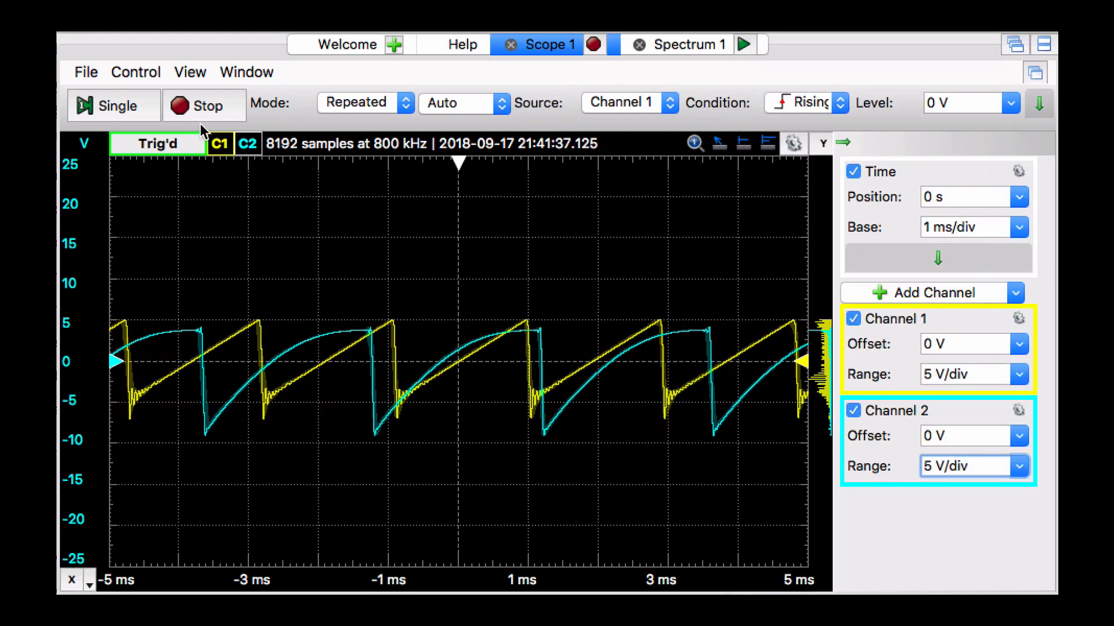
{"action": "left_click", "coordinate": [194, 107]}
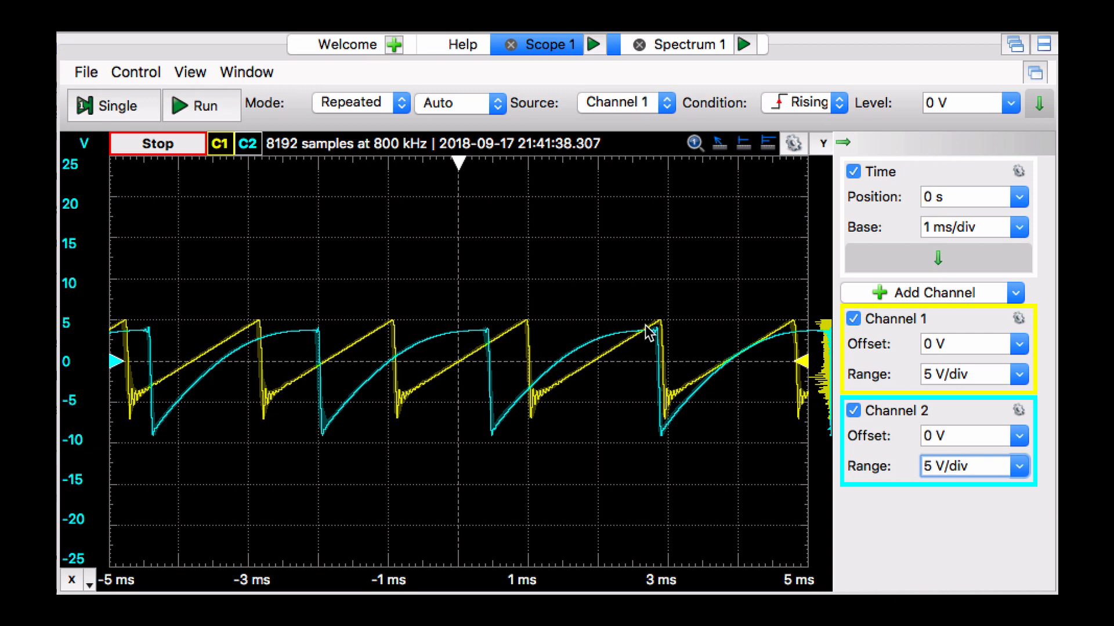
Run Spectrum 1 for both traces and narrow its stop frequency first to 20 kHz and finally to 10 kHz.
{"action": "left_click", "coordinate": [699, 49]}
{"action": "left_click", "coordinate": [214, 100]}
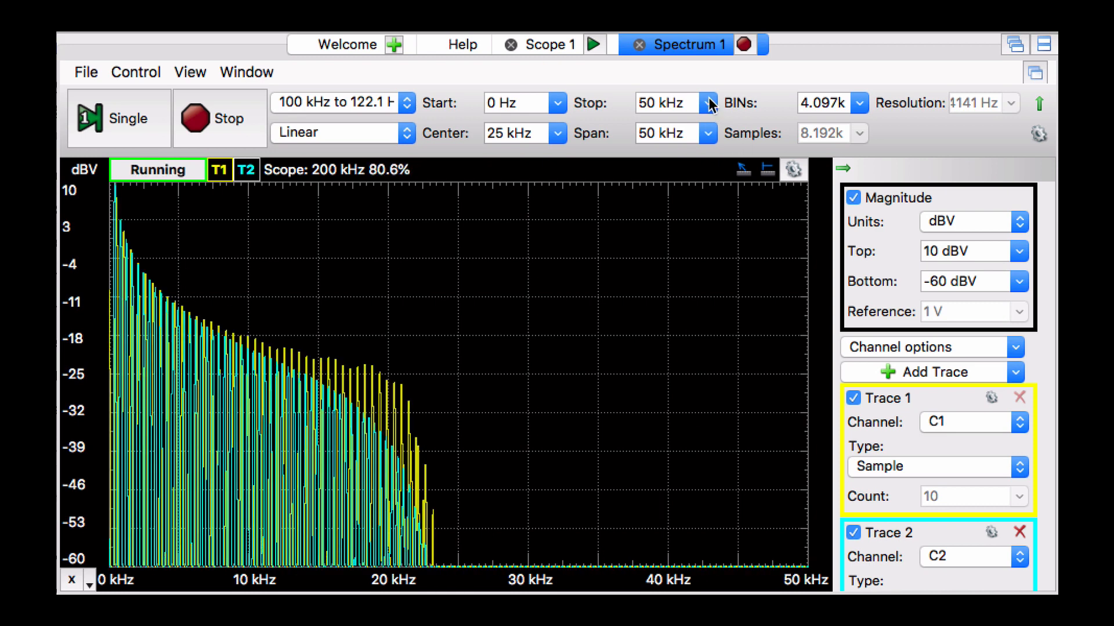
{"action": "left_click", "coordinate": [707, 105]}
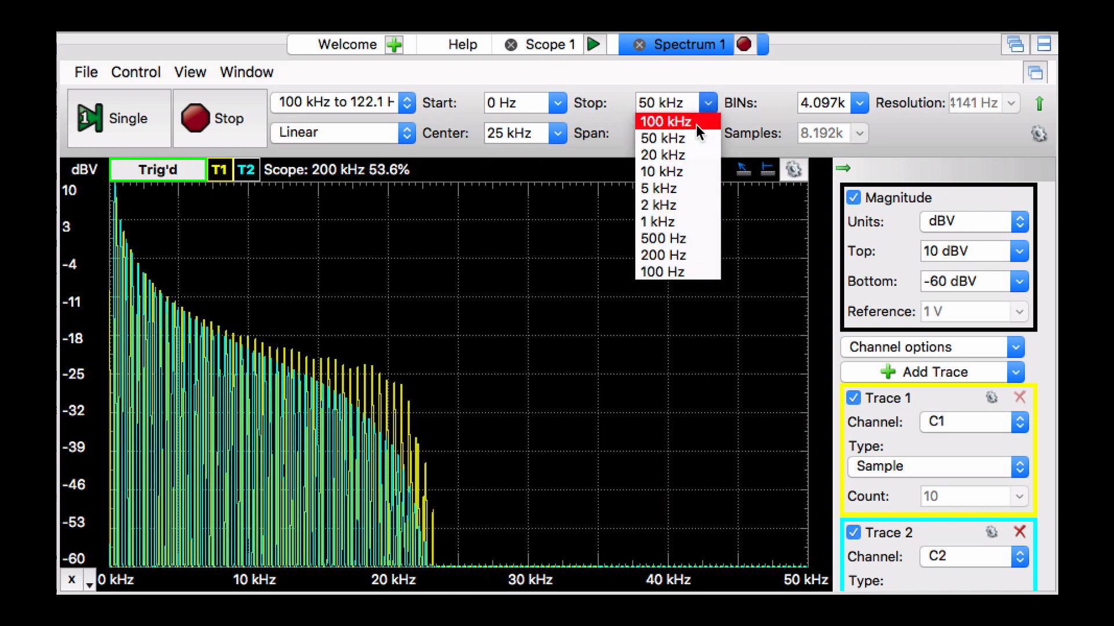
{"action": "left_click", "coordinate": [680, 156]}
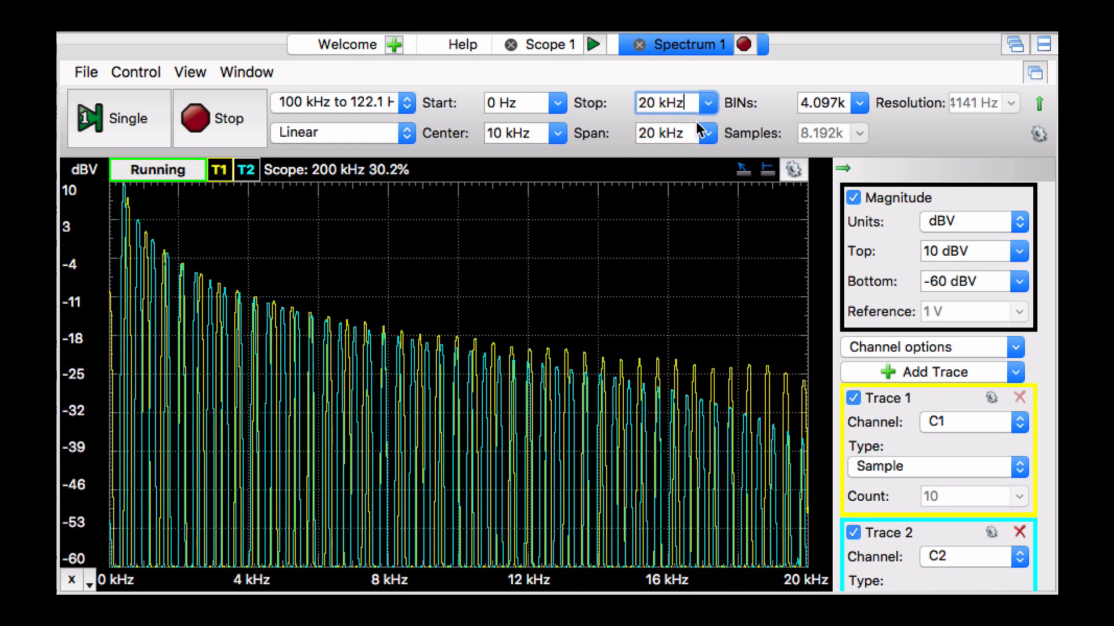
{"action": "left_click", "coordinate": [708, 104]}
{"action": "left_click", "coordinate": [685, 151]}
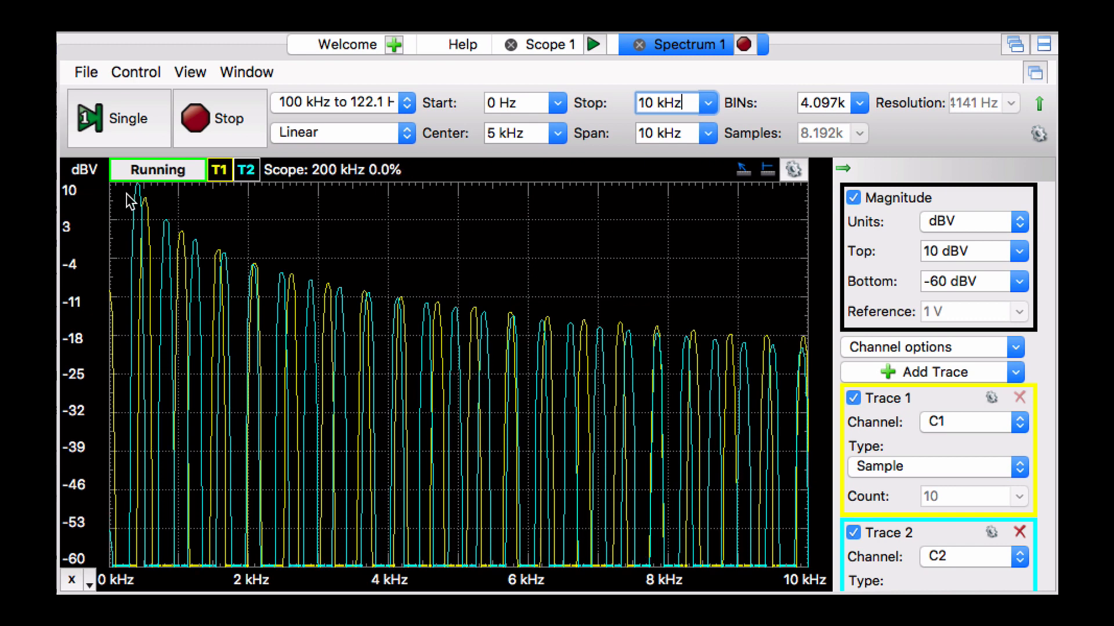
In VCV Rack, lower evenVCO's Tune knob until its harmonics line up with VCO-1's, and return to the spectrum in WaveForms.
{"action": "left_click", "coordinate": [1057, 249]}
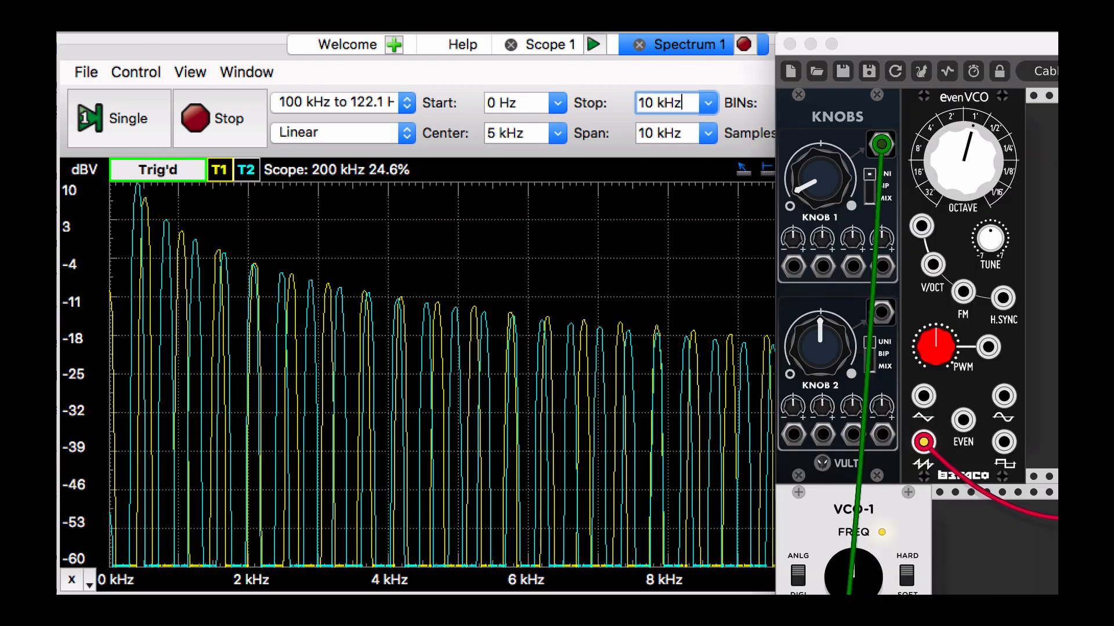
{"action": "left_click_drag", "start_coordinate": [990, 240], "coordinate": [990, 342]}
{"action": "left_click", "coordinate": [684, 219]}
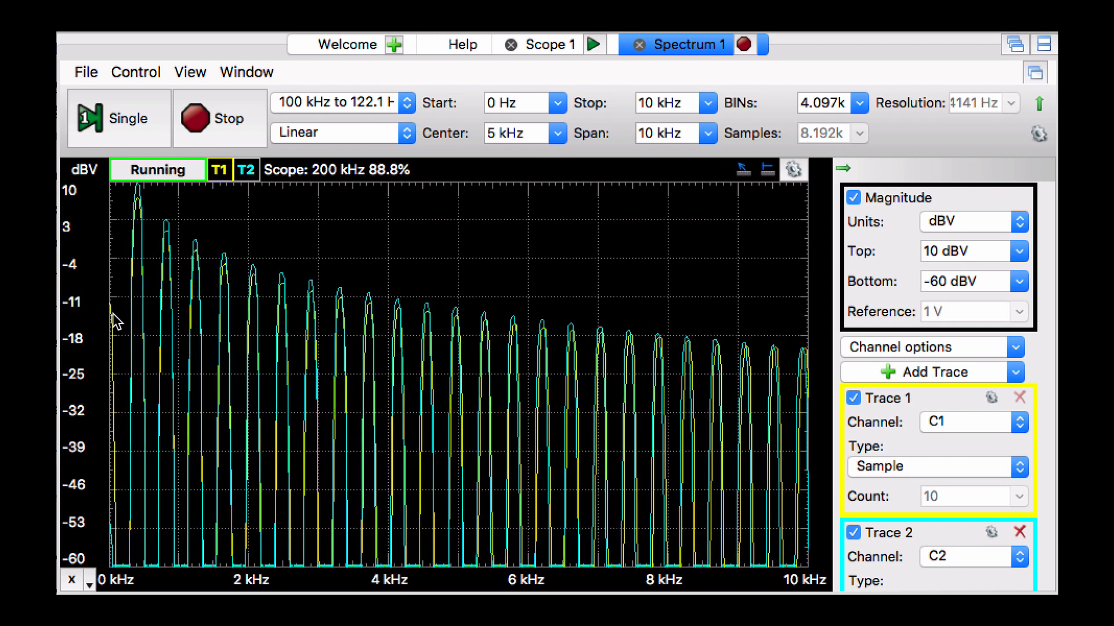
Widen the spectrum's stop frequency to 20 kHz and 50 kHz to compare the saw harmonics, and set it back to 20 kHz.
{"action": "left_click", "coordinate": [707, 104]}
{"action": "left_click", "coordinate": [682, 139]}
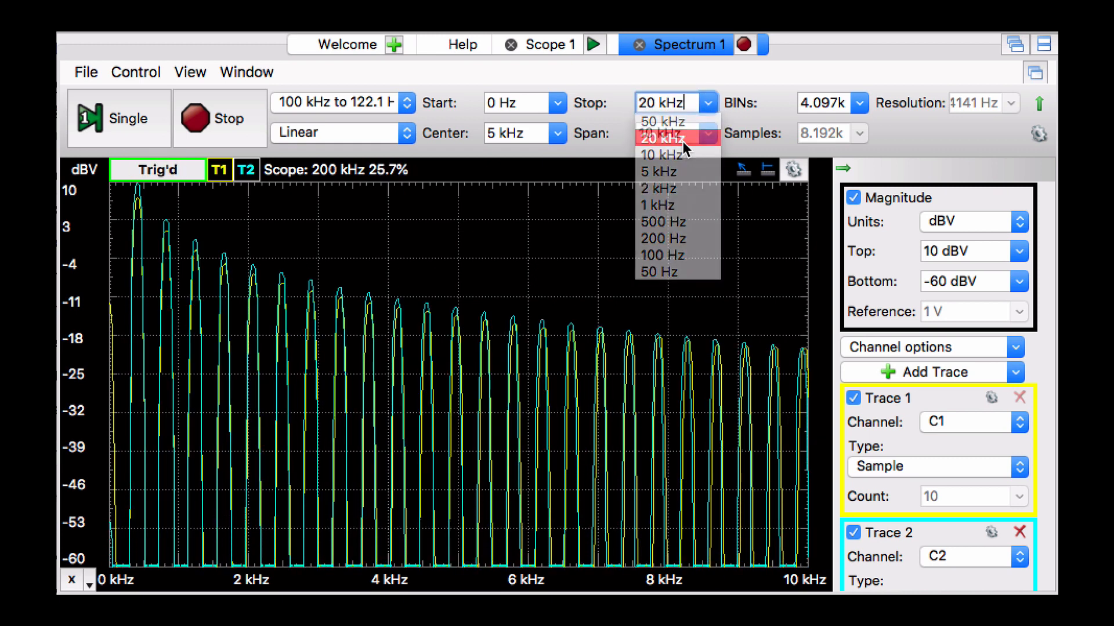
{"action": "left_click", "coordinate": [708, 104]}
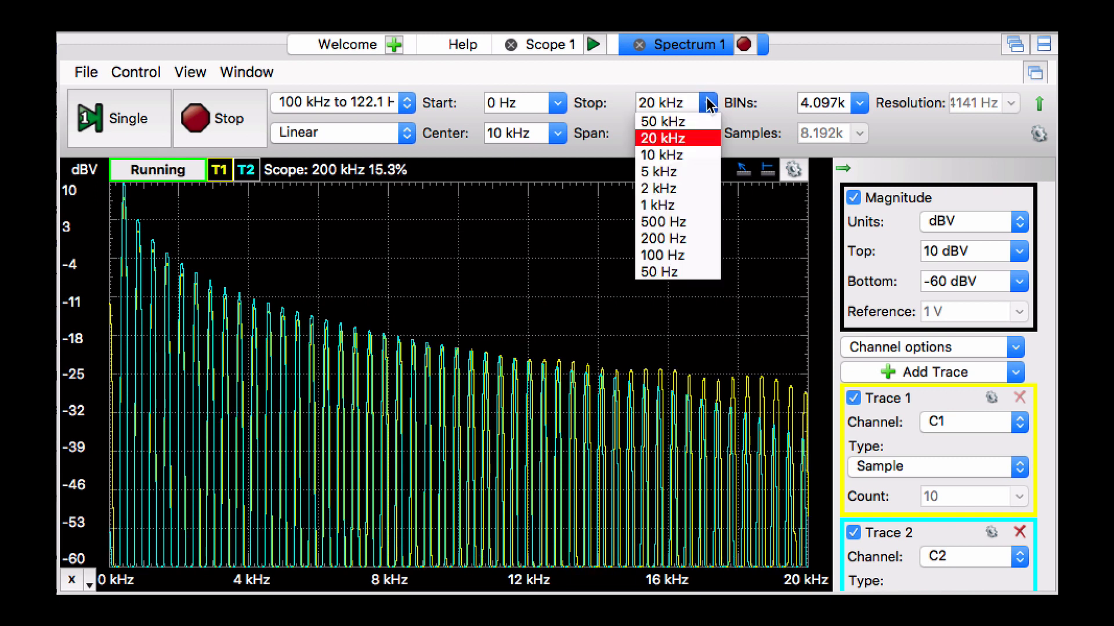
{"action": "left_click", "coordinate": [697, 124]}
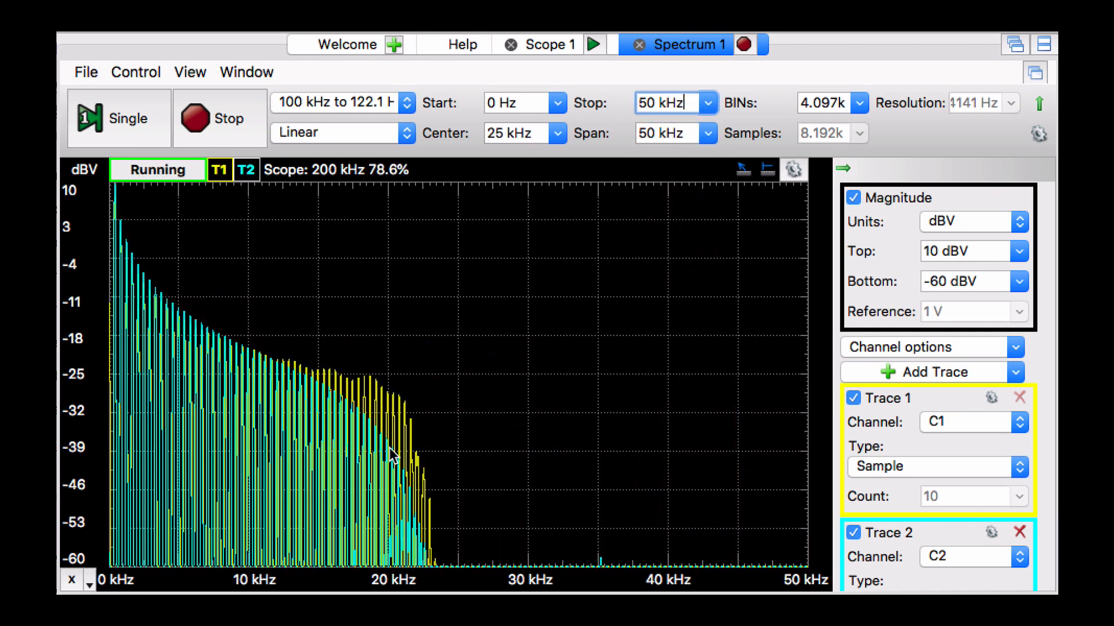
{"action": "left_click", "coordinate": [708, 104]}
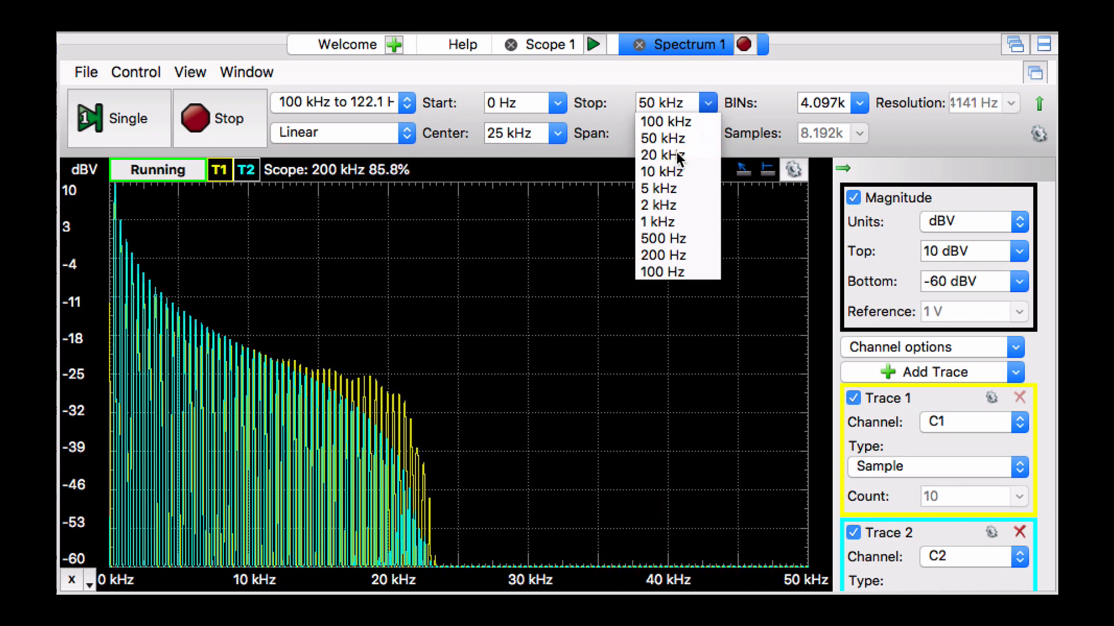
{"action": "left_click", "coordinate": [676, 152]}
Switch to VCV Rack, move its window clear of the spectrum plot, and raise Knob 1 so VCO-1 reaches about 1.3 kHz.
{"action": "key", "text": "super+Tab"}
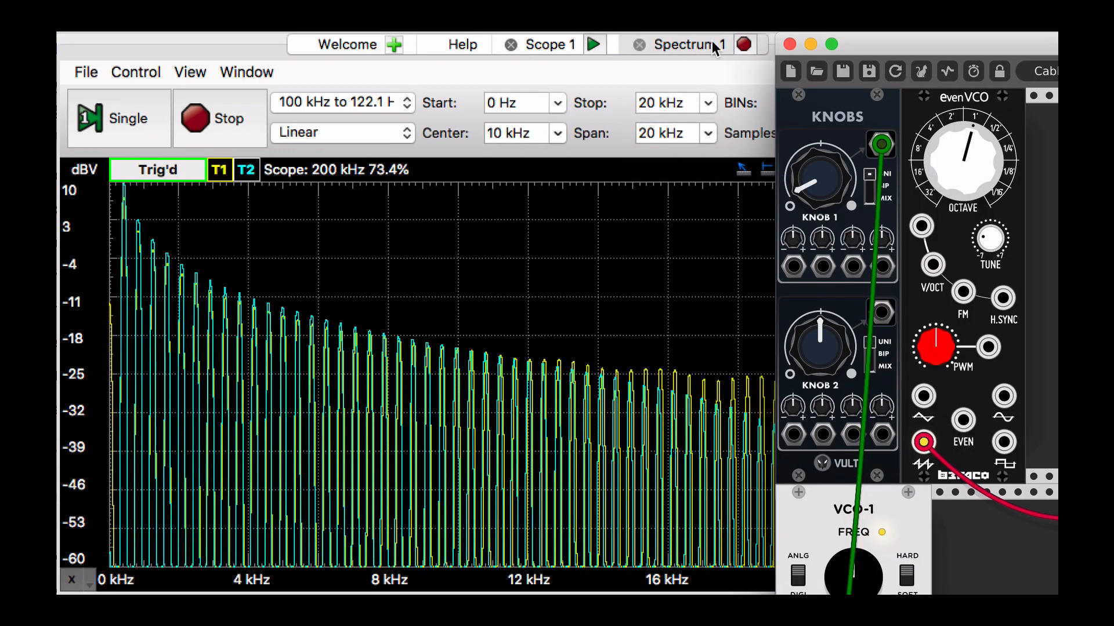
{"action": "left_click_drag", "start_coordinate": [858, 45], "coordinate": [932, 53]}
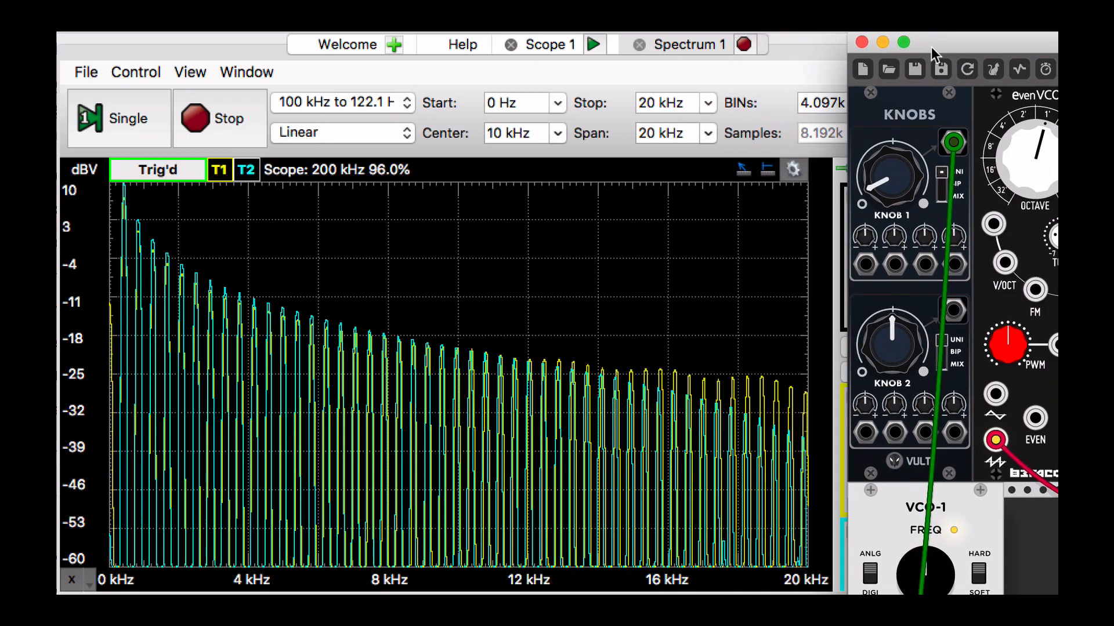
{"action": "left_click_drag", "start_coordinate": [906, 180], "coordinate": [906, 154]}
Patch Knob 1's output to evenVCO's V/OCT input and adjust the Octave knob until both oscillators' harmonics align.
{"action": "left_click_drag", "start_coordinate": [1005, 263], "coordinate": [954, 144]}
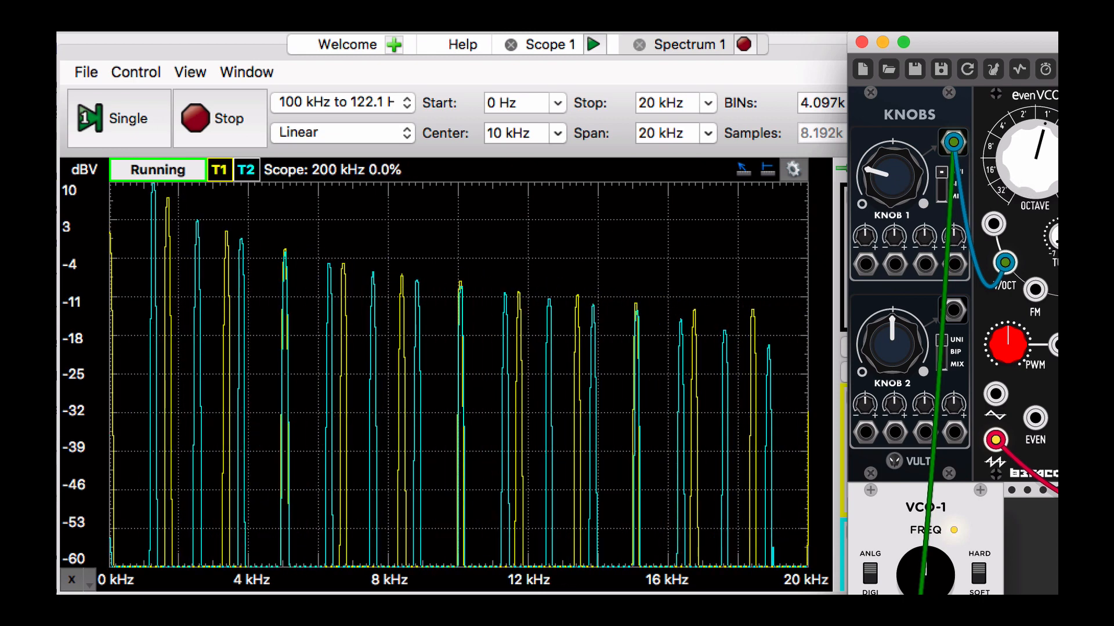
{"action": "left_click_drag", "start_coordinate": [1041, 165], "coordinate": [1042, 172]}
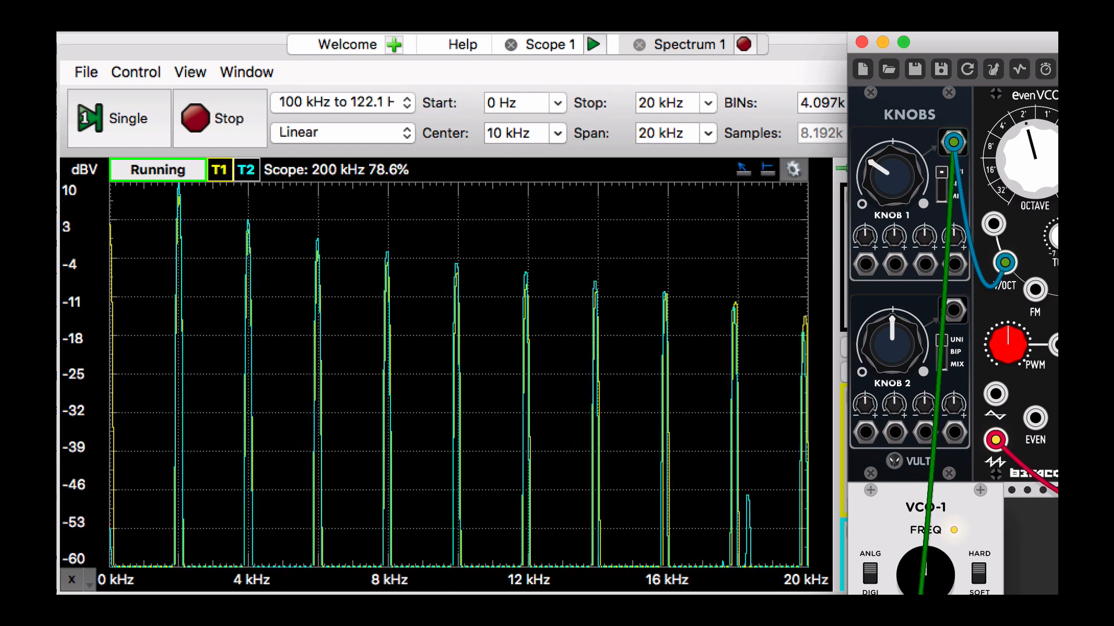
Hide Trace 2 in the spectrum and lower Knob 1 slightly in VCV Rack so evenVCO's fundamental sits at about 1.9 kHz.
{"action": "left_click", "coordinate": [810, 44]}
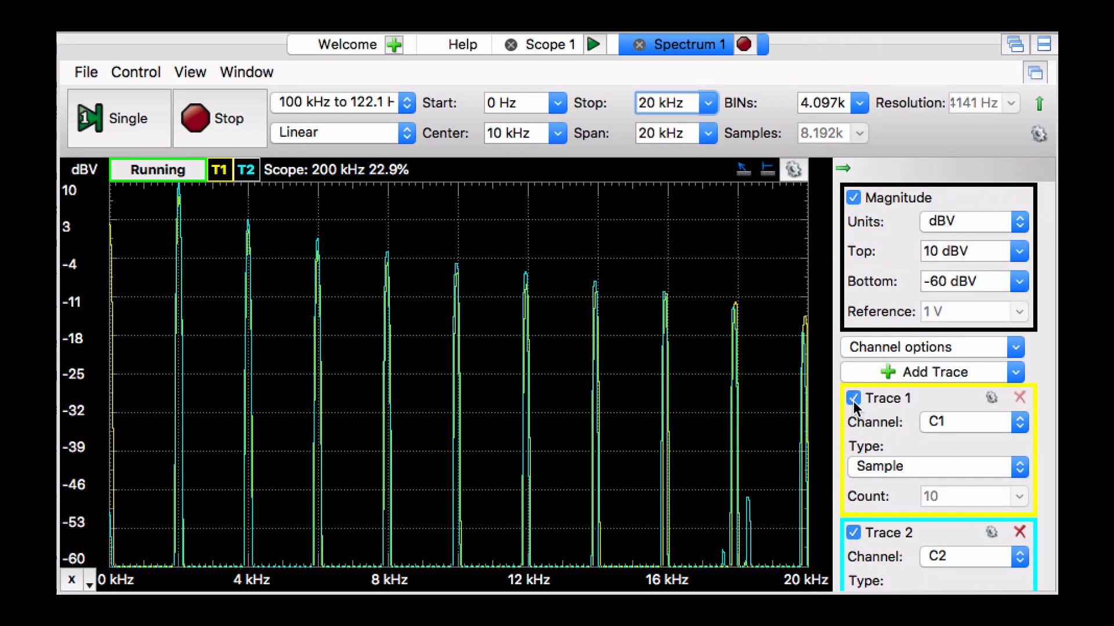
{"action": "left_click", "coordinate": [850, 532]}
{"action": "key", "text": "super+Tab"}
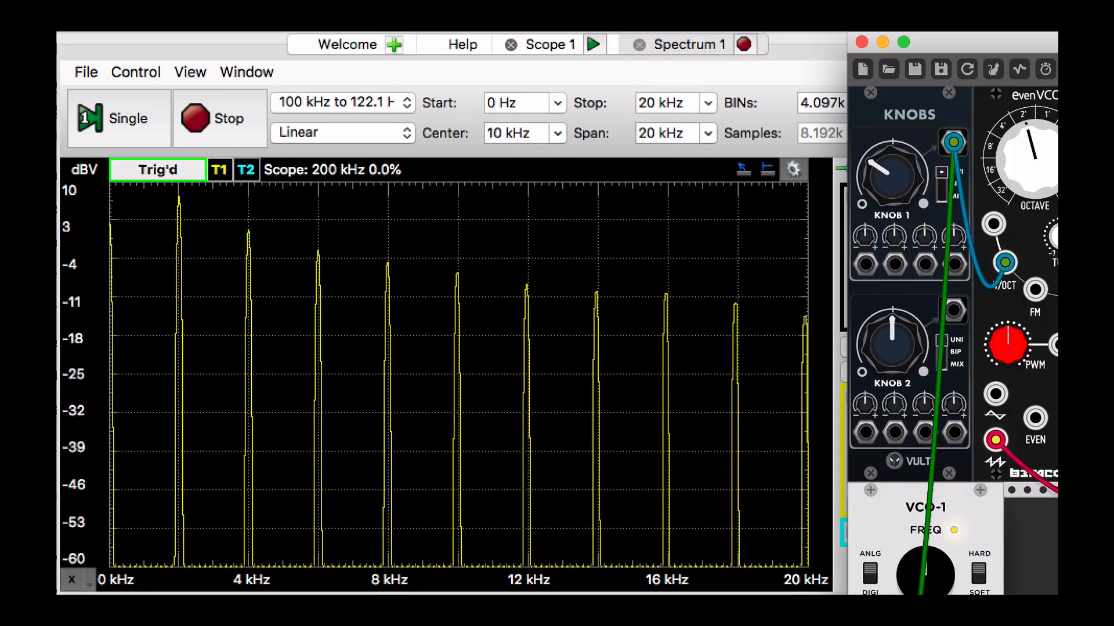
{"action": "left_click_drag", "start_coordinate": [903, 180], "coordinate": [898, 176]}
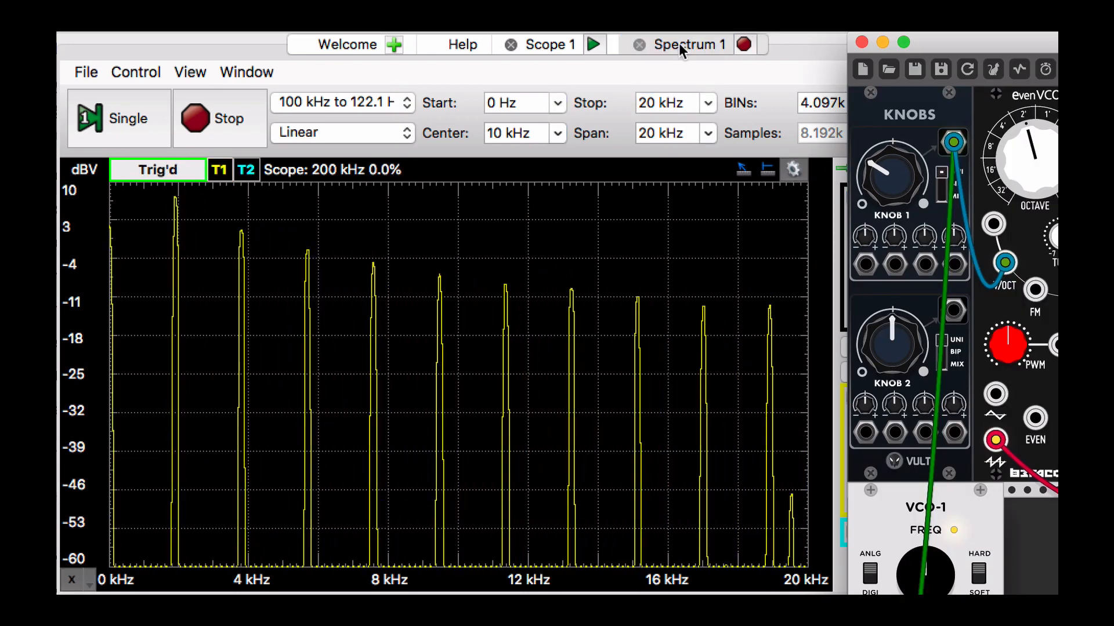
Set the spectrum's stop frequency to 50 kHz and raise Knob 1 in VCV Rack so evenVCO's fundamental reaches about 3.5 kHz.
{"action": "left_click", "coordinate": [702, 103]}
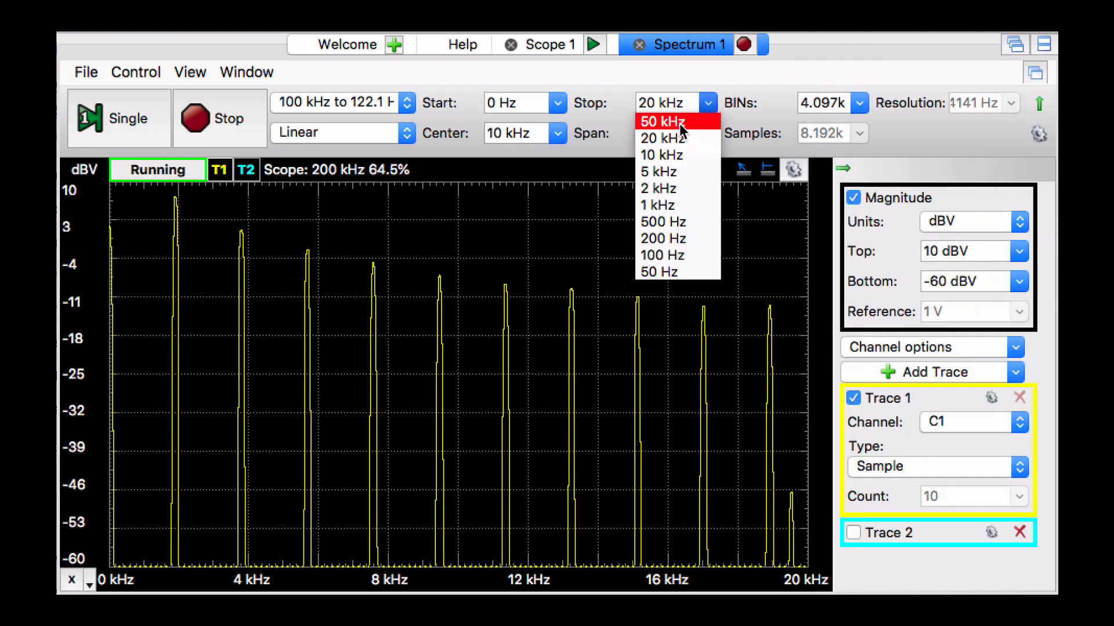
{"action": "left_click", "coordinate": [680, 118]}
{"action": "left_click", "coordinate": [1057, 184]}
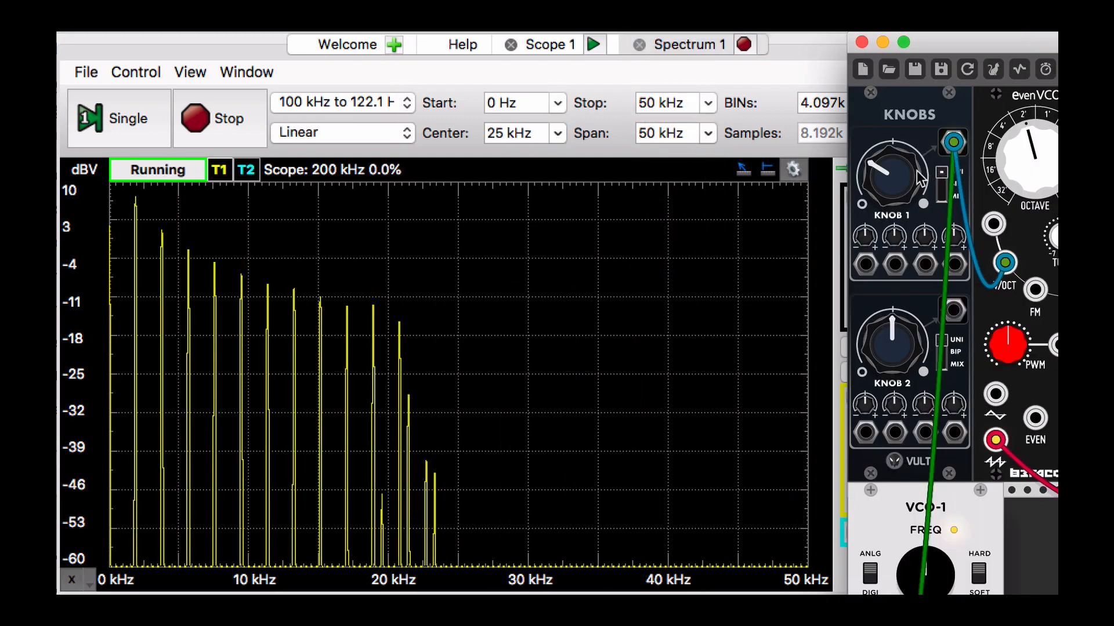
{"action": "mouse_move", "coordinate": [892, 176]}
{"action": "left_mouse_down"}
{"action": "mouse_move", "coordinate": [892, 157]}
{"action": "mouse_move", "coordinate": [903, 180]}
{"action": "mouse_move", "coordinate": [892, 173]}
{"action": "left_mouse_up"}
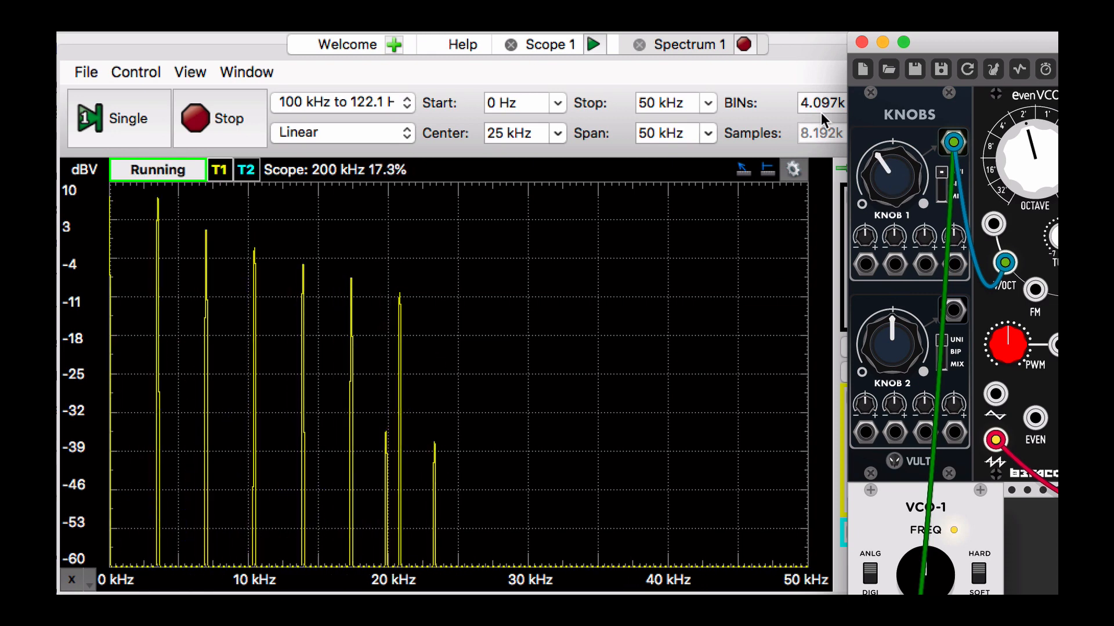
Show Trace 2 in the spectrum and turn Knob 1 down in VCV Rack so both oscillators' fundamentals sit at about 0.4 kHz.
{"action": "left_click", "coordinate": [802, 65]}
{"action": "left_click", "coordinate": [846, 533]}
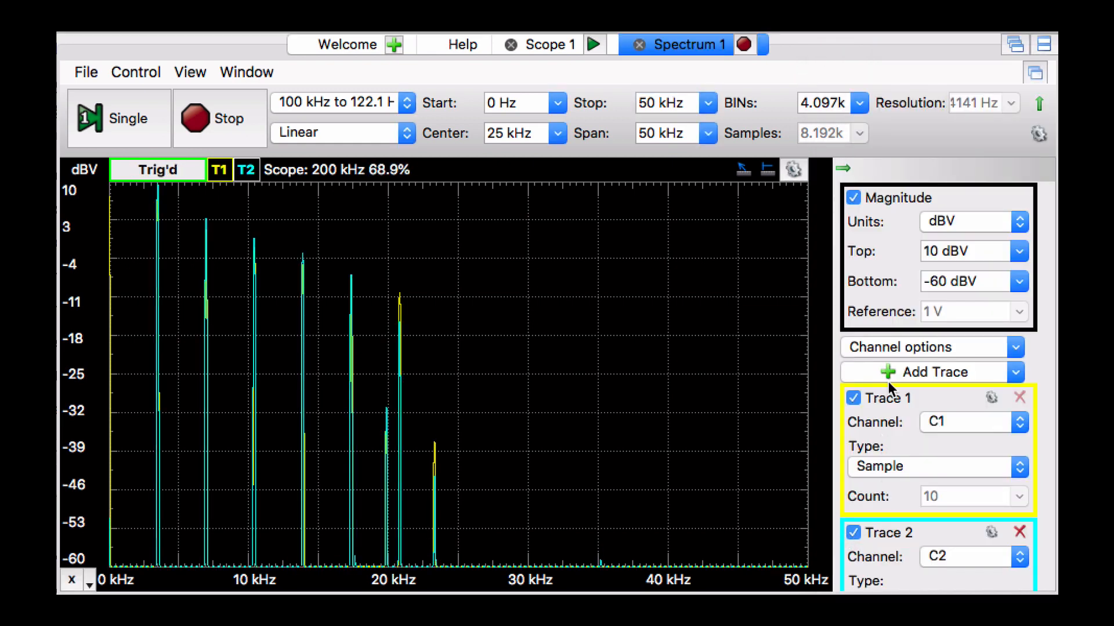
{"action": "key", "text": "super+Tab"}
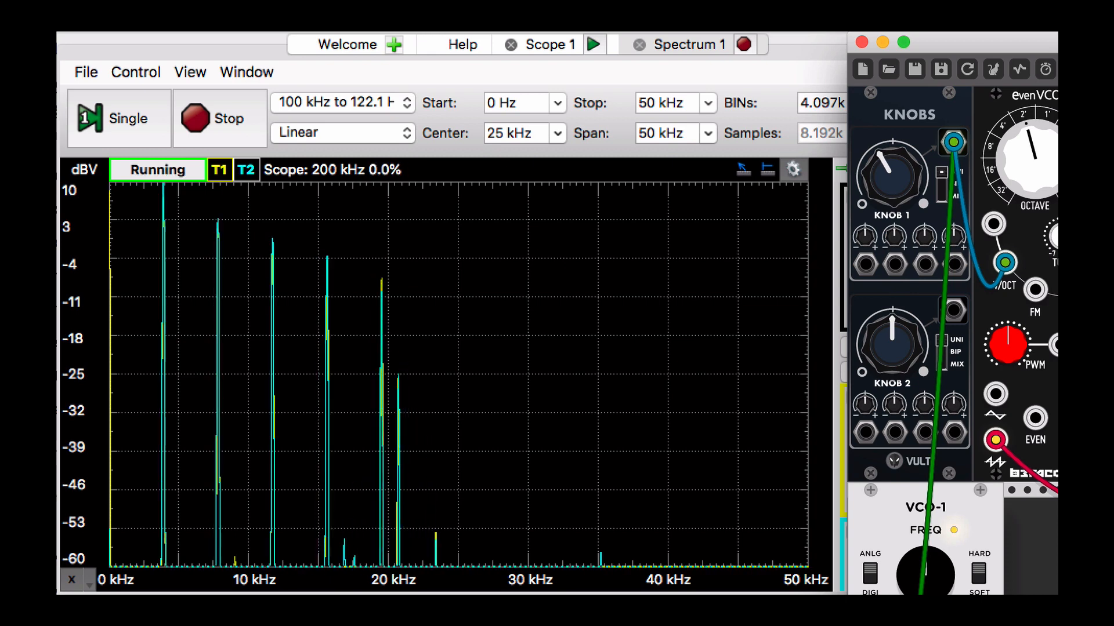
{"action": "left_click_drag", "start_coordinate": [892, 176], "coordinate": [892, 252]}
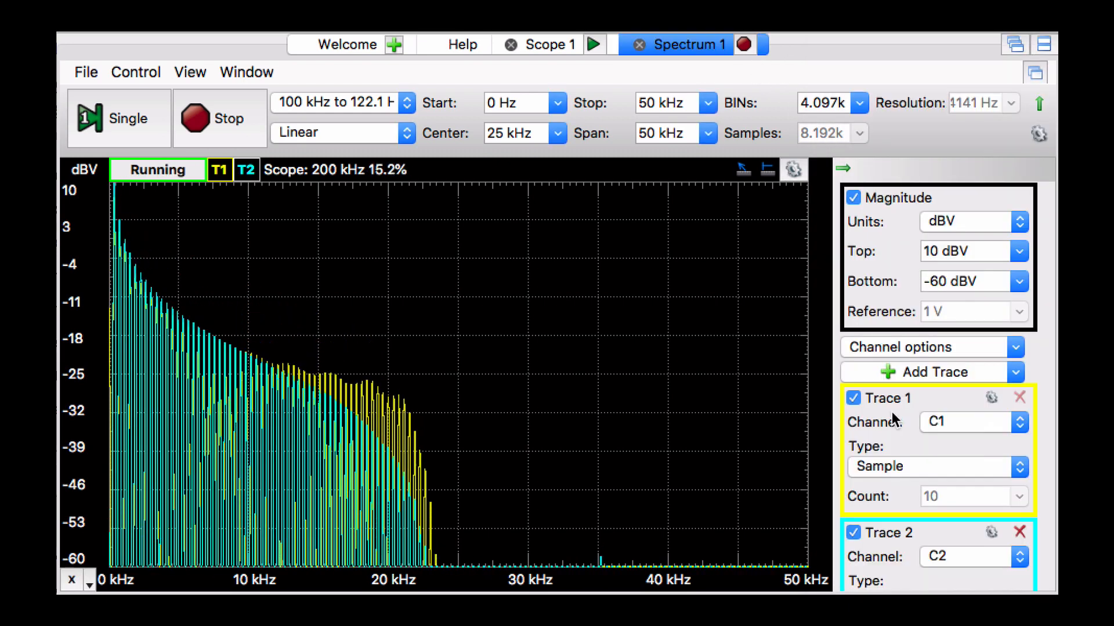
Set the type of both Trace 1 and Trace 2 in the spectrum to Linear RMS Average.
{"action": "left_click", "coordinate": [1010, 473]}
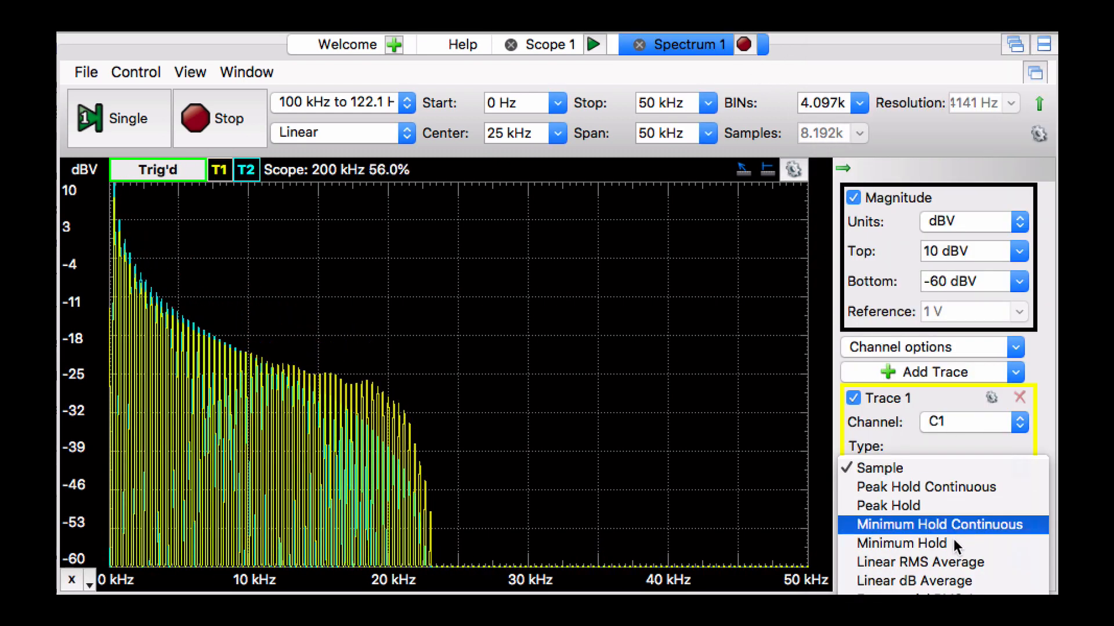
{"action": "left_click", "coordinate": [941, 559]}
{"action": "scroll", "coordinate": [1008, 531], "scroll_direction": "down", "scroll_amount": 1}
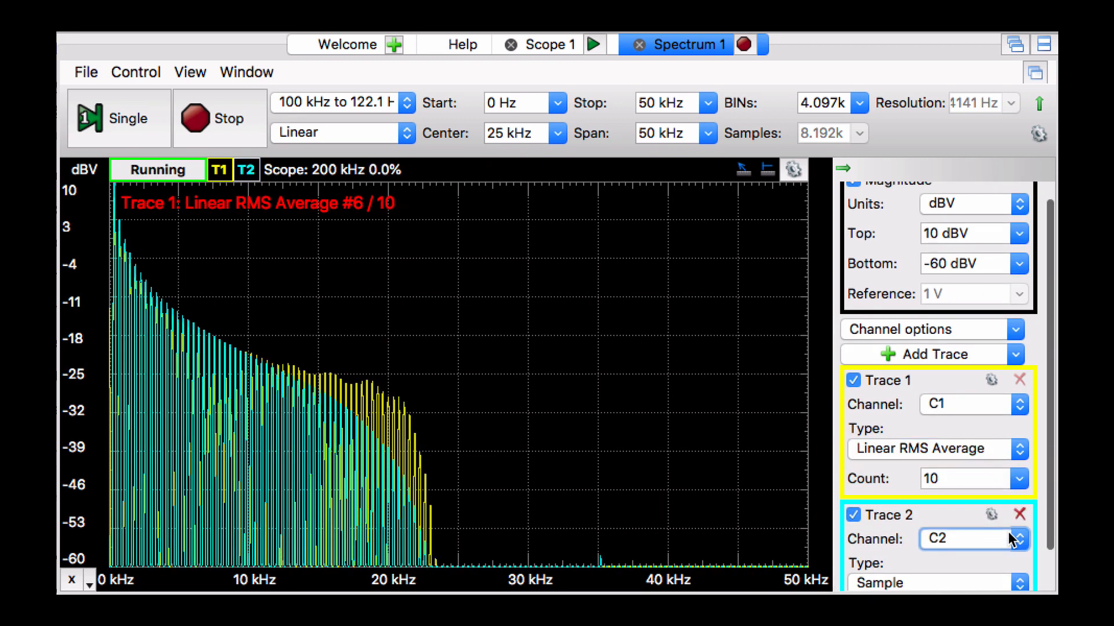
{"action": "left_click", "coordinate": [1014, 577]}
{"action": "left_click", "coordinate": [1014, 579]}
{"action": "left_click", "coordinate": [1014, 579]}
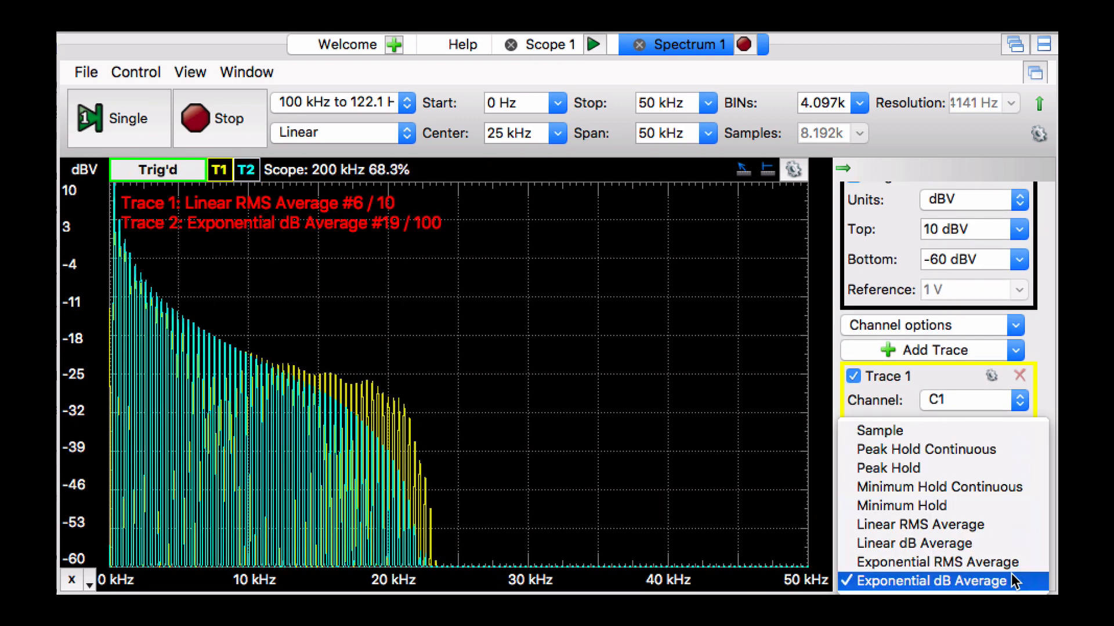
{"action": "left_click", "coordinate": [957, 523]}
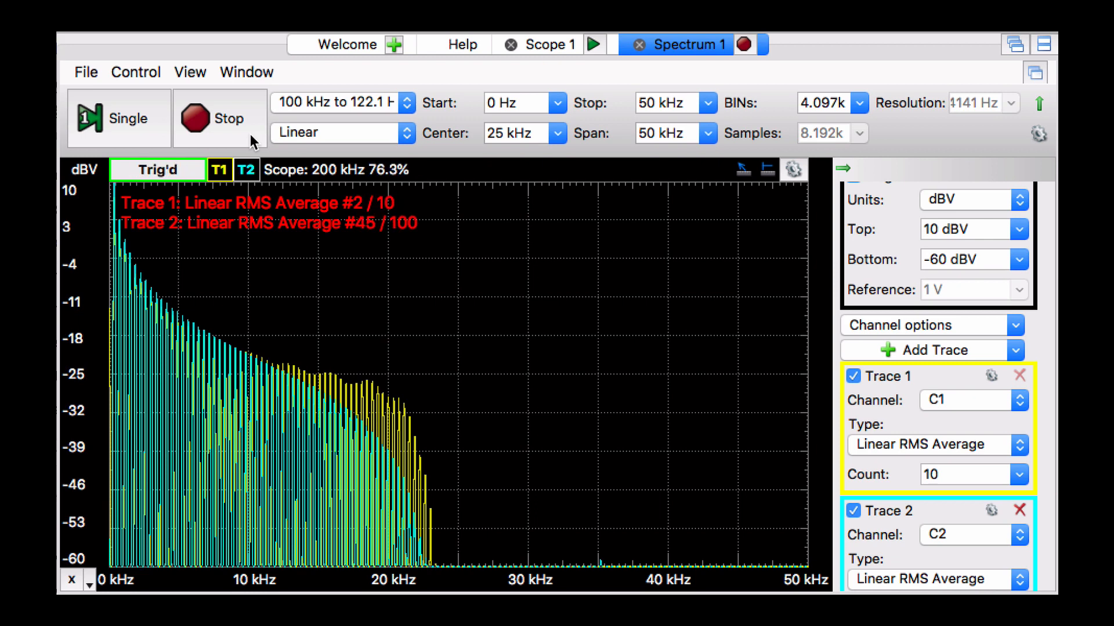
Switch to VCV Rack, reposition its window, delete the evenVCO module, and add the Squinky Labs Functional VCO in its place.
{"action": "left_click", "coordinate": [1057, 111]}
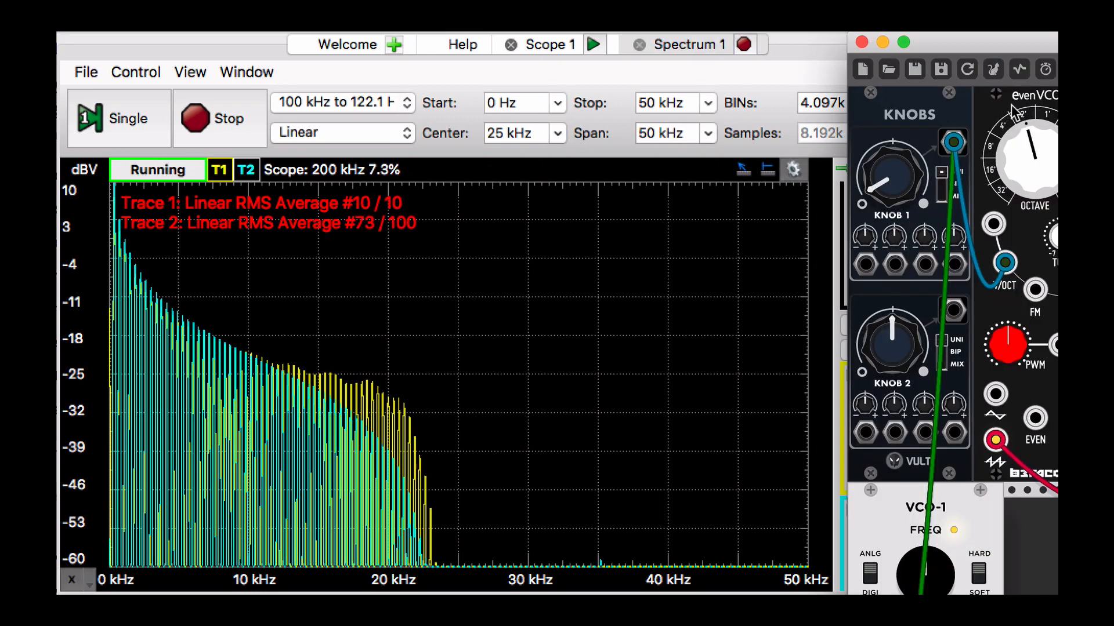
{"action": "left_click_drag", "start_coordinate": [972, 50], "coordinate": [906, 50]}
{"action": "key", "text": "BackSpace"}
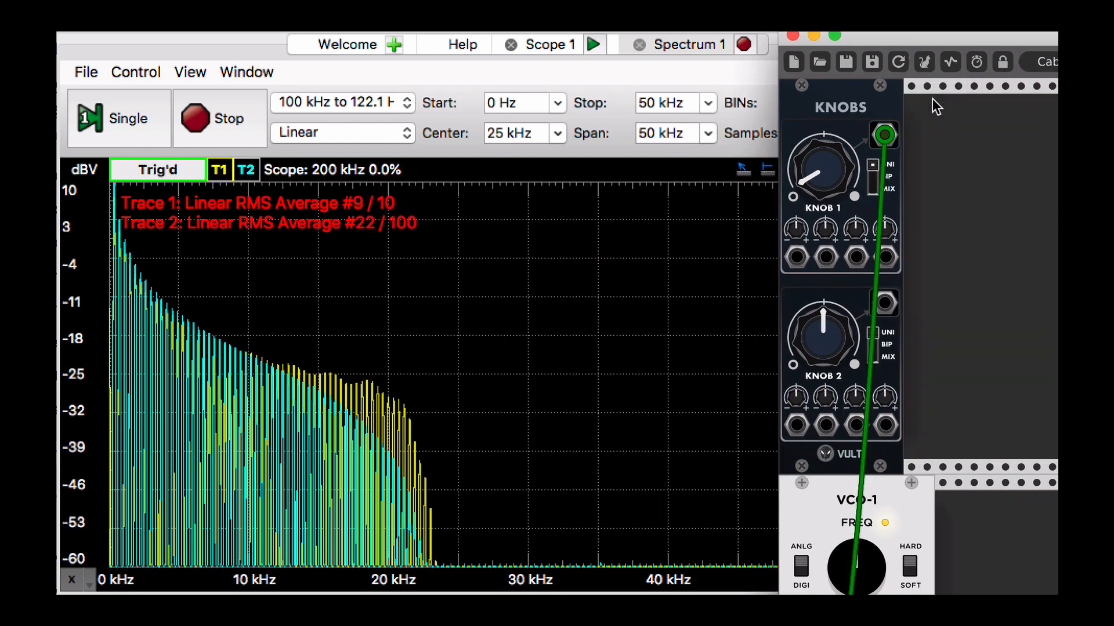
{"action": "right_click", "coordinate": [948, 139]}
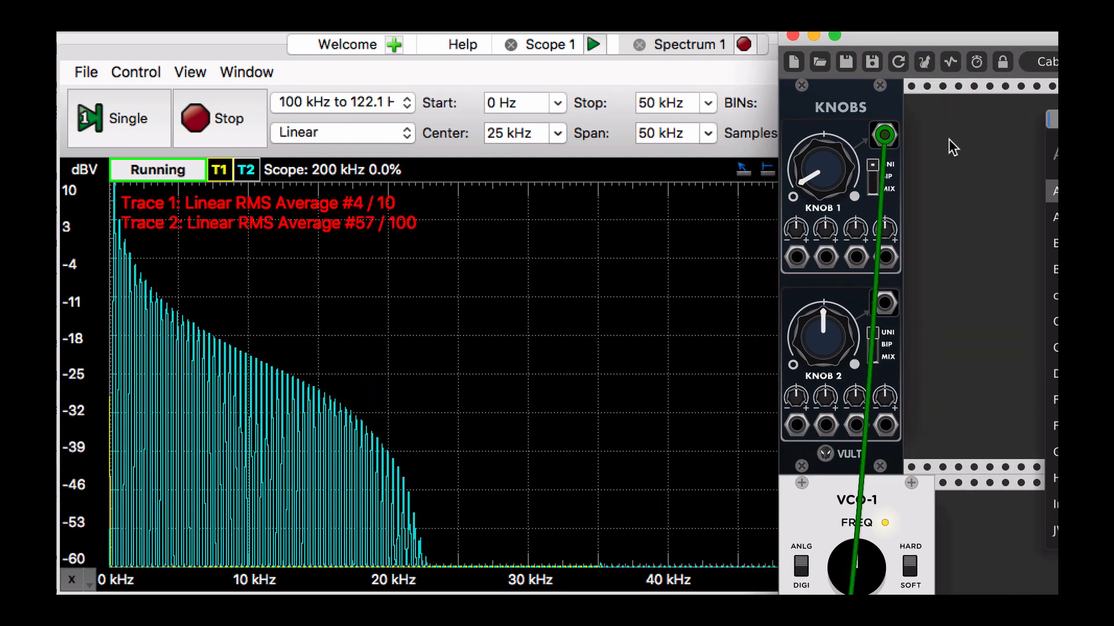
{"action": "type", "text": "fu"}
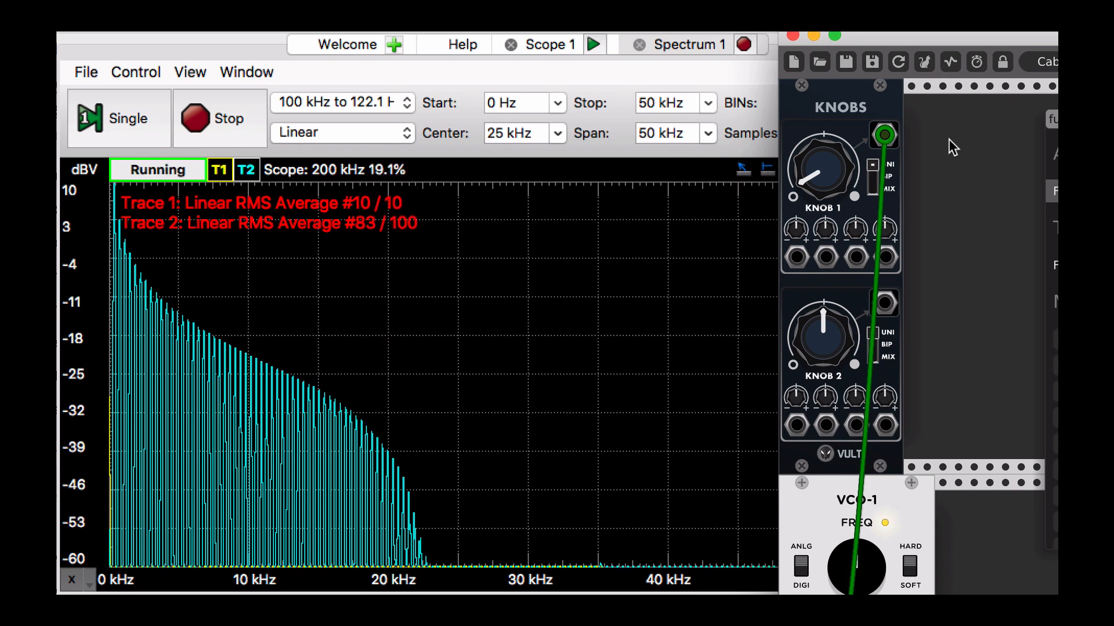
{"action": "key", "text": "Down"}
{"action": "key", "text": "Down"}
{"action": "key", "text": "Down"}
{"action": "key", "text": "Up"}
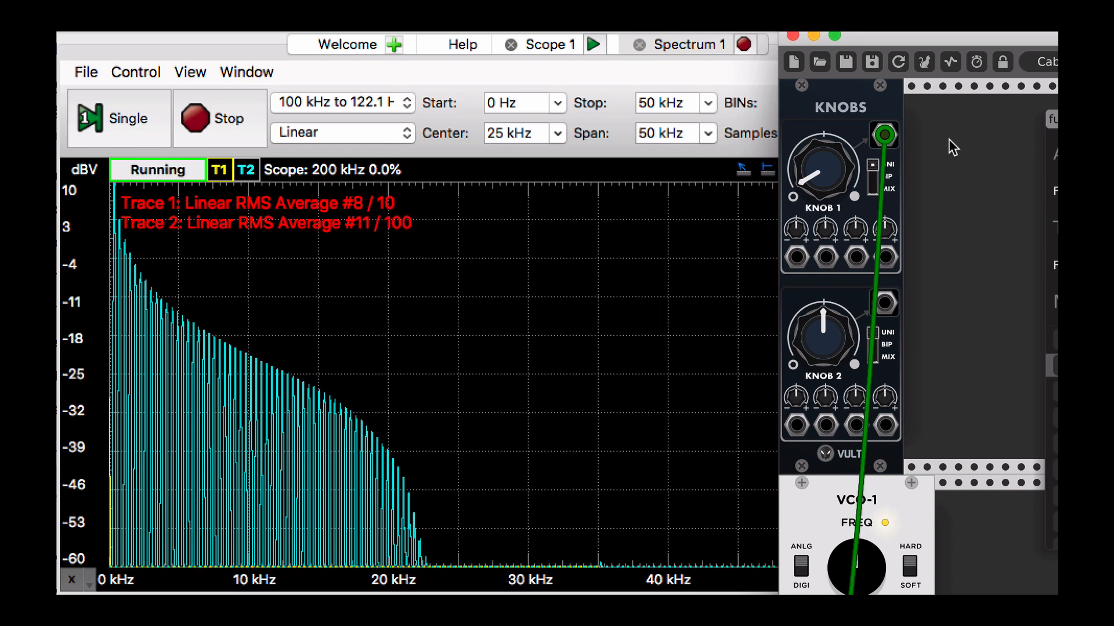
{"action": "key", "text": "Return"}
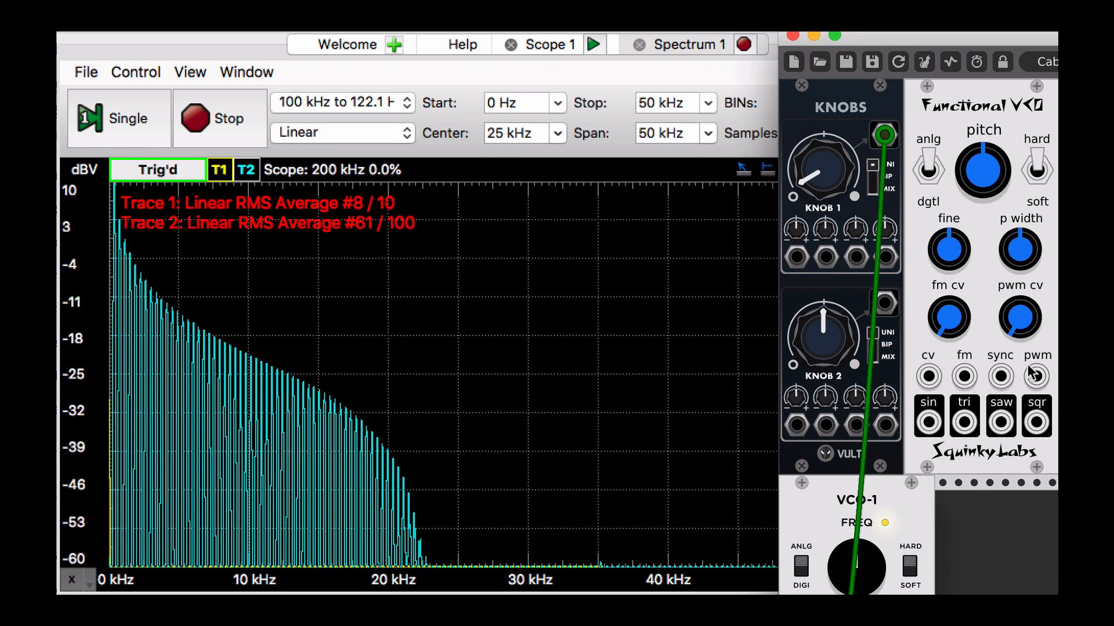
Patch Knob 1's output to Functional VCO's cv input and its saw output to the input evenVCO's saw had fed.
{"action": "left_click_drag", "start_coordinate": [928, 375], "coordinate": [884, 134]}
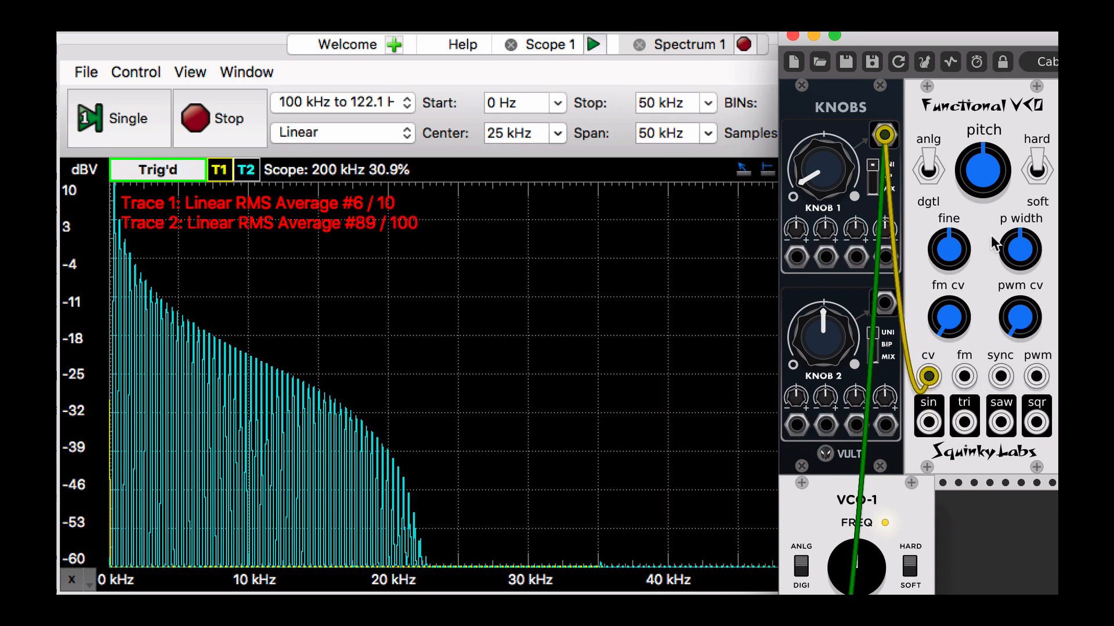
{"action": "mouse_move", "coordinate": [1000, 425]}
{"action": "left_mouse_down"}
{"action": "mouse_move", "coordinate": [1008, 455]}
{"action": "mouse_move", "coordinate": [1057, 470]}
{"action": "left_mouse_up"}
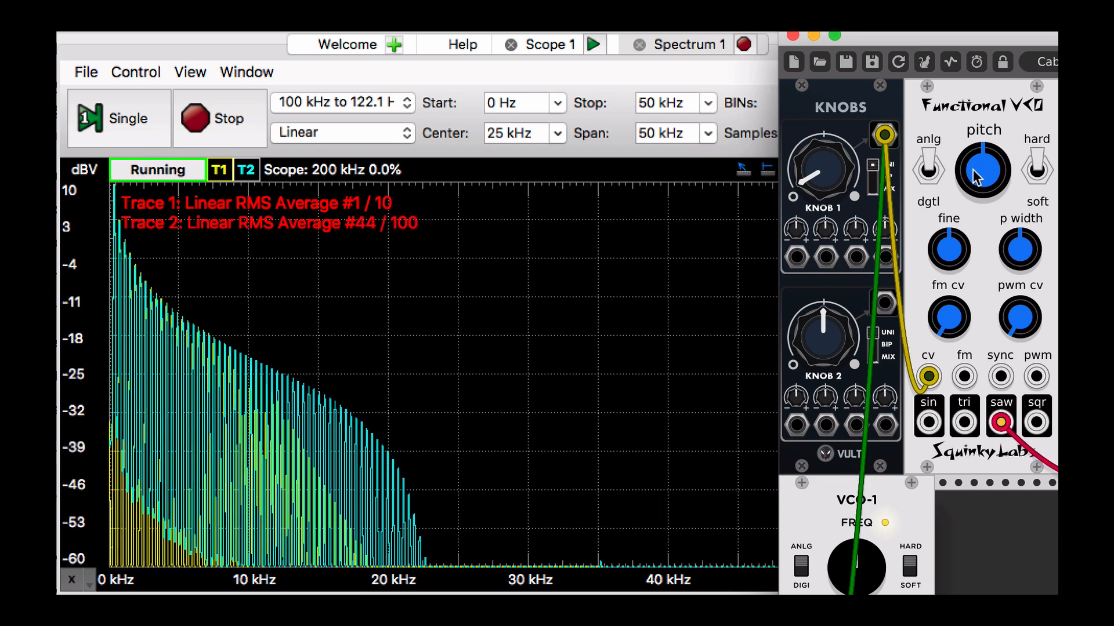
Set the spectrum's stop frequency to 20 kHz and lower Knob 1 slightly in VCV Rack so the fundamental sits at about 0.27 kHz.
{"action": "left_click", "coordinate": [622, 69]}
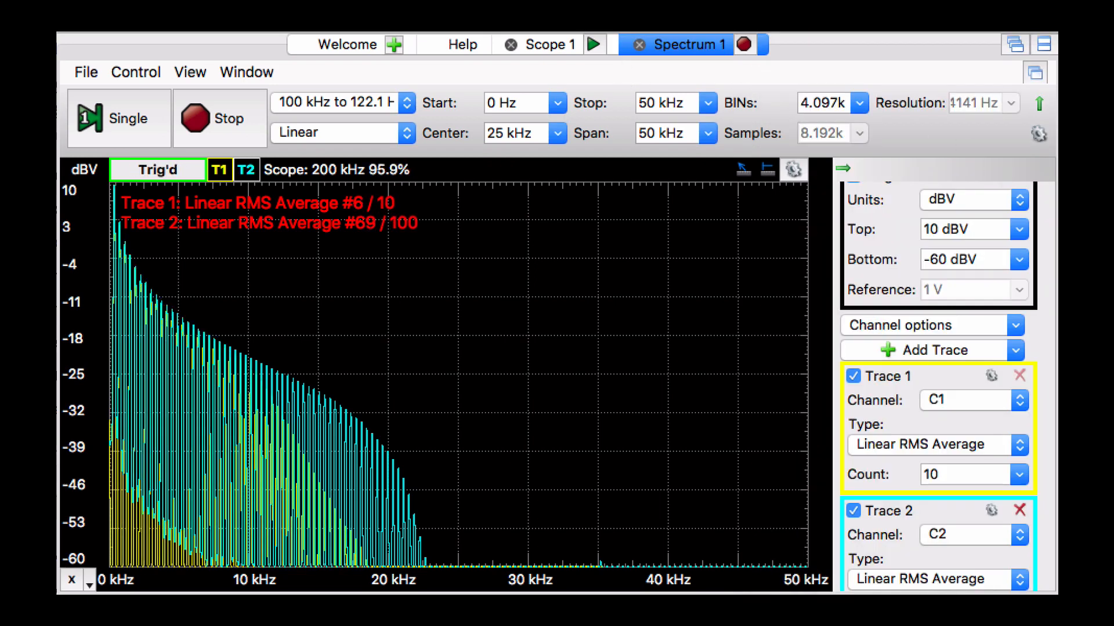
{"action": "left_click", "coordinate": [708, 104]}
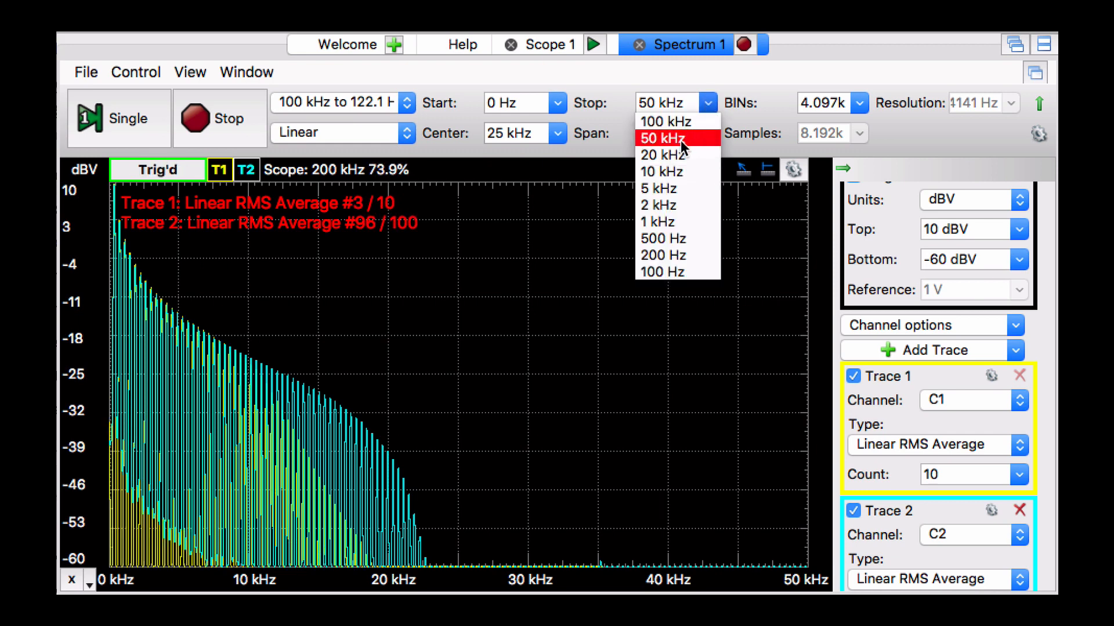
{"action": "left_click", "coordinate": [666, 157]}
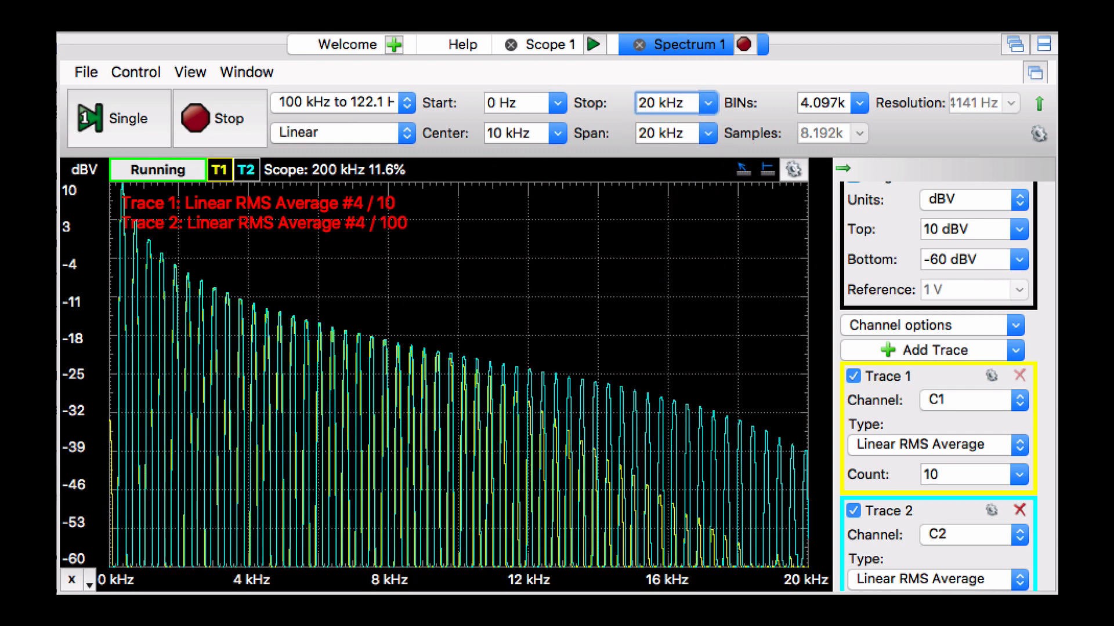
{"action": "key", "text": "super+Tab"}
{"action": "mouse_move", "coordinate": [823, 170]}
{"action": "left_mouse_down"}
{"action": "mouse_move", "coordinate": [823, 102]}
{"action": "mouse_move", "coordinate": [823, 189]}
{"action": "left_mouse_up"}
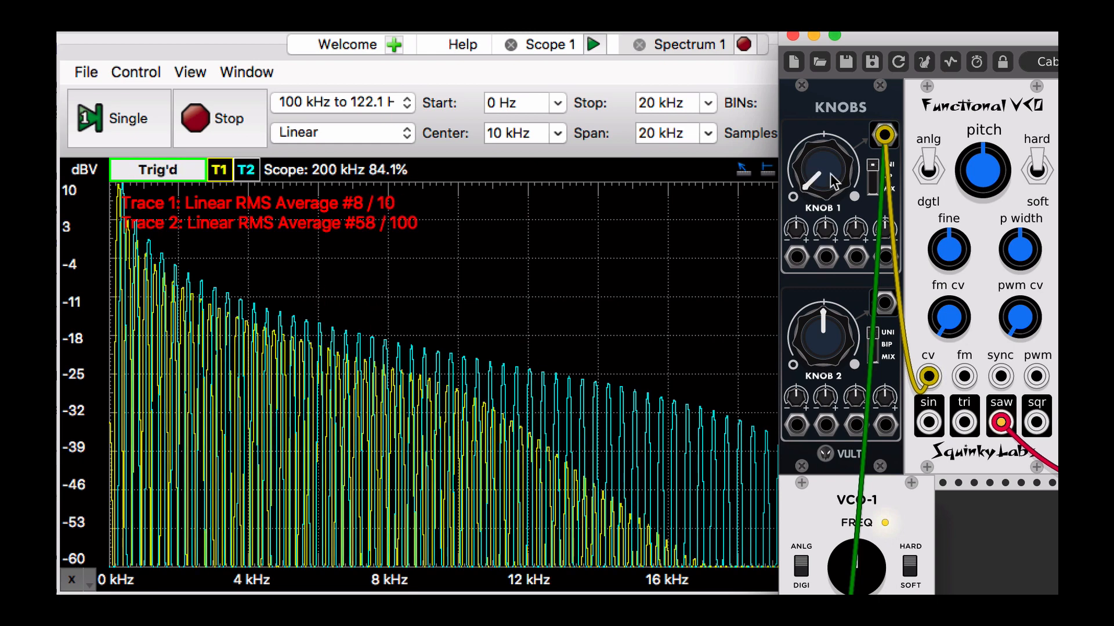
Return to WaveForms and set the type of both Trace 1 and Trace 2 to Sample.
{"action": "left_click", "coordinate": [673, 251]}
{"action": "left_click", "coordinate": [1018, 453]}
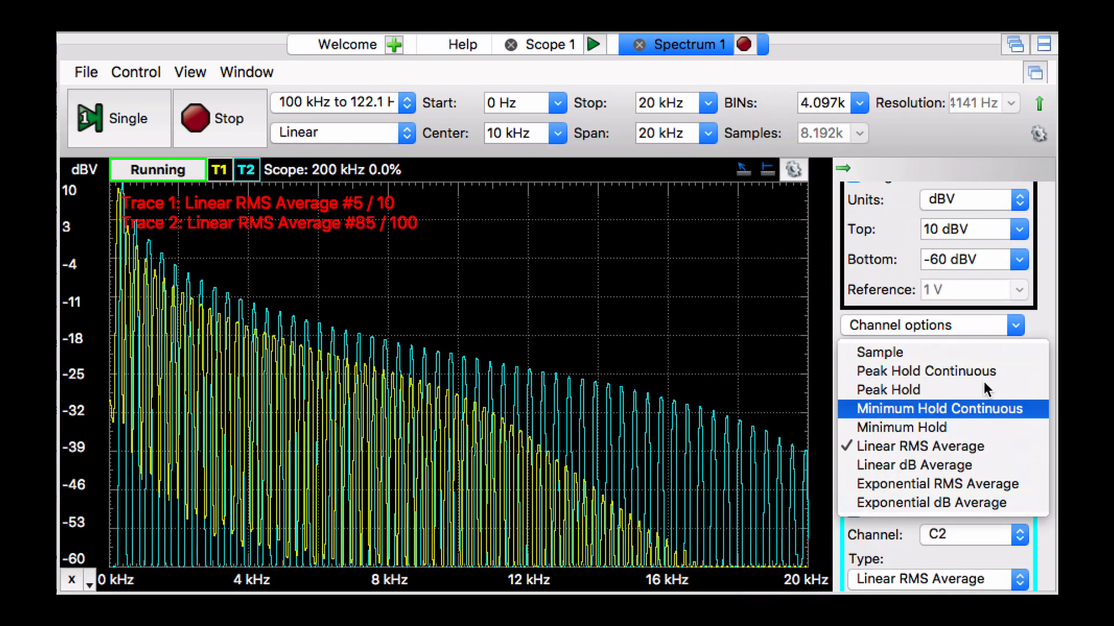
{"action": "left_click", "coordinate": [975, 351]}
{"action": "left_click", "coordinate": [1010, 583]}
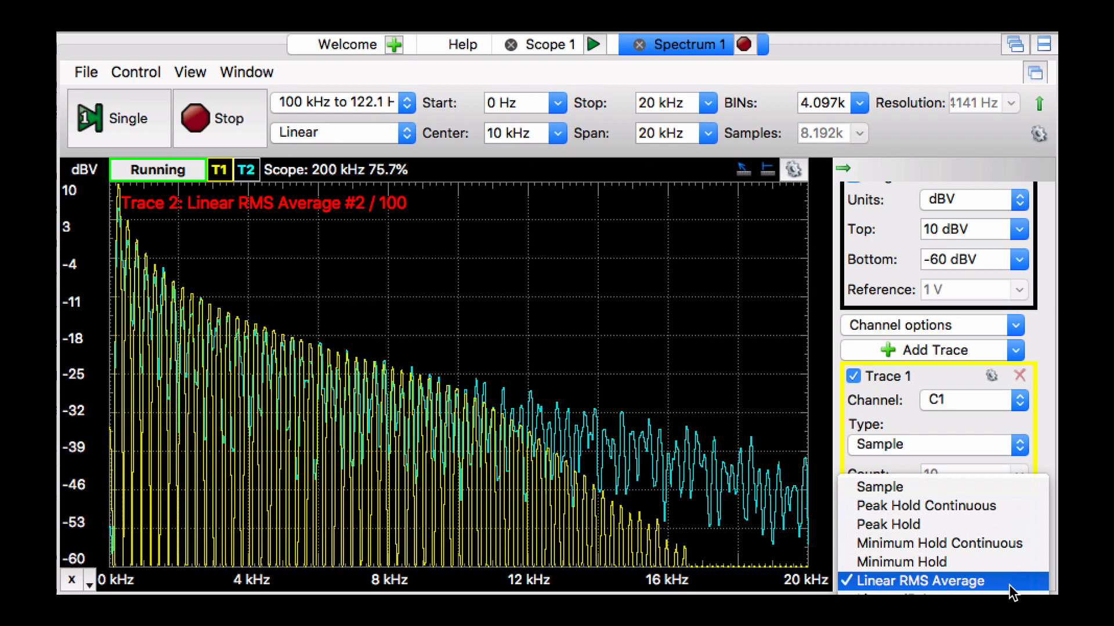
{"action": "left_click", "coordinate": [918, 487]}
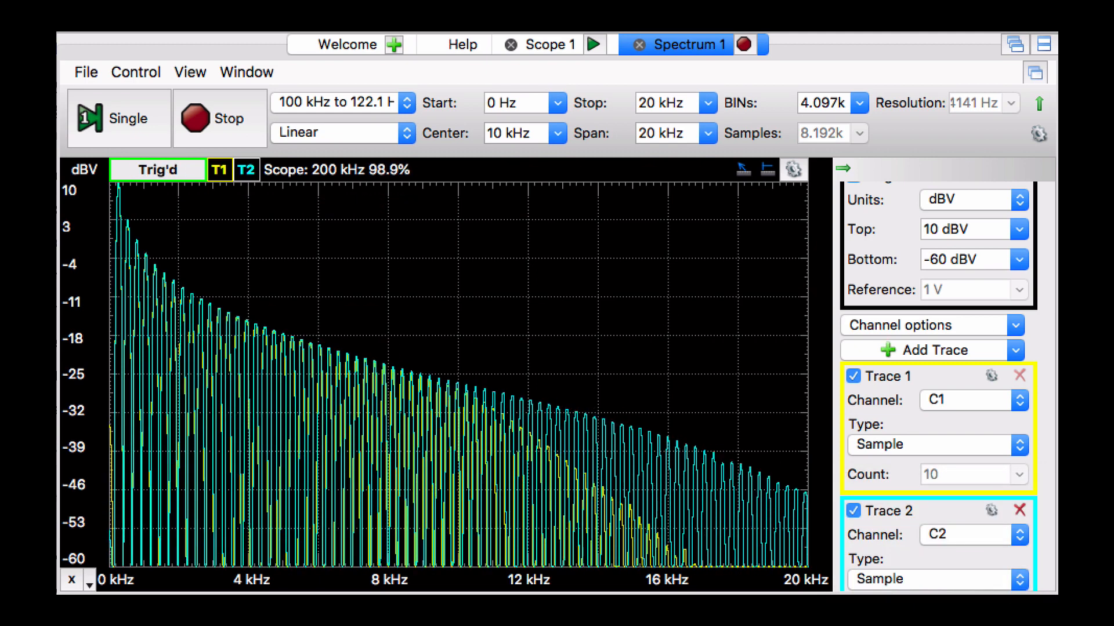
Raise Knob 1 in VCV Rack so the fundamentals reach about 0.7 kHz, and set the spectrum's stop frequency to 50 kHz.
{"action": "key", "text": "super+Tab"}
{"action": "mouse_move", "coordinate": [826, 182]}
{"action": "left_mouse_down"}
{"action": "mouse_move", "coordinate": [826, 159]}
{"action": "mouse_move", "coordinate": [826, 170]}
{"action": "left_mouse_up"}
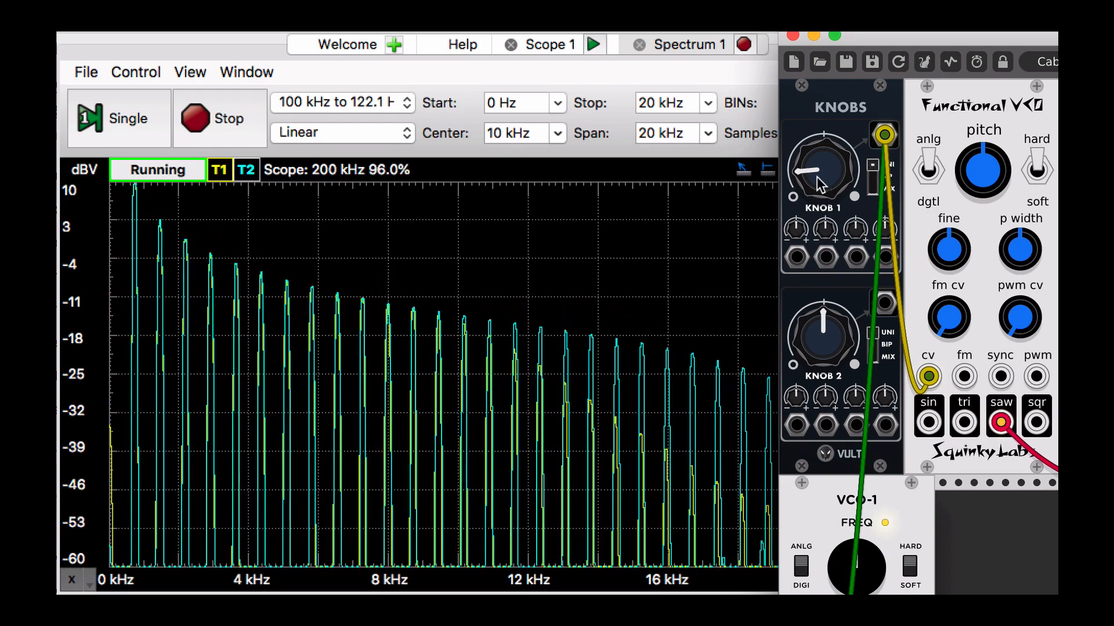
{"action": "left_click", "coordinate": [750, 219]}
{"action": "left_click", "coordinate": [704, 103]}
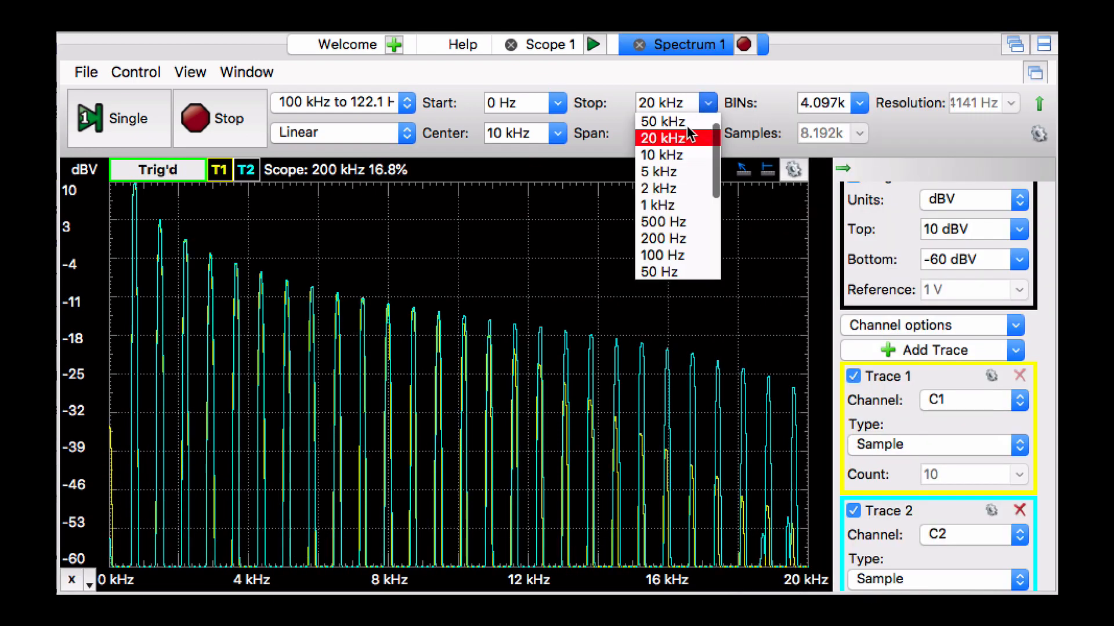
{"action": "left_click", "coordinate": [673, 154]}
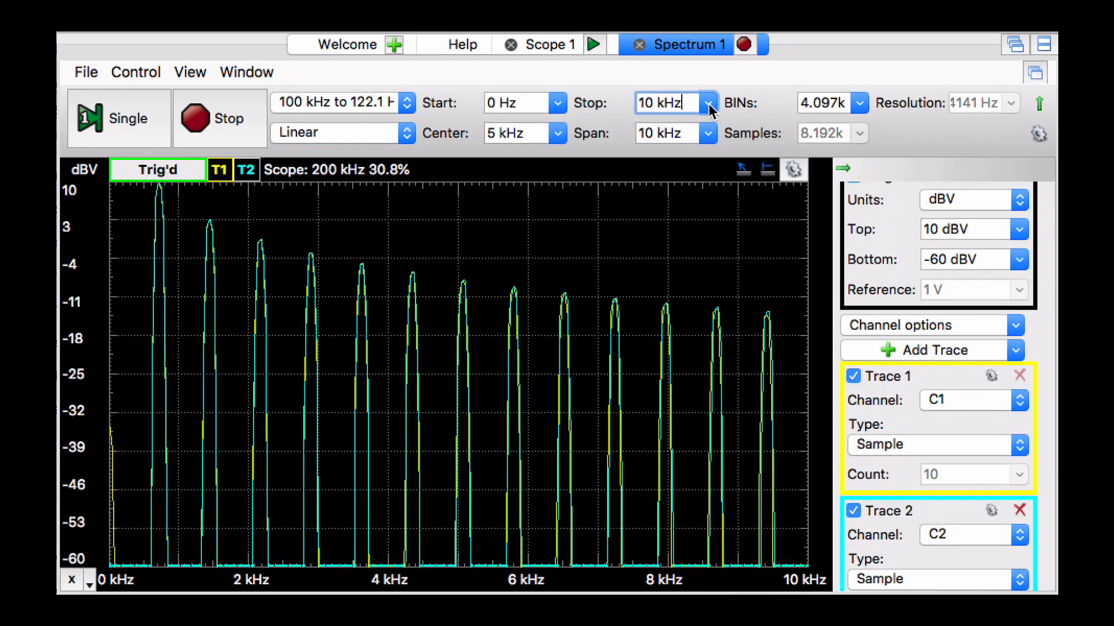
{"action": "left_click", "coordinate": [708, 104]}
{"action": "left_click", "coordinate": [684, 131]}
{"action": "left_click", "coordinate": [706, 103]}
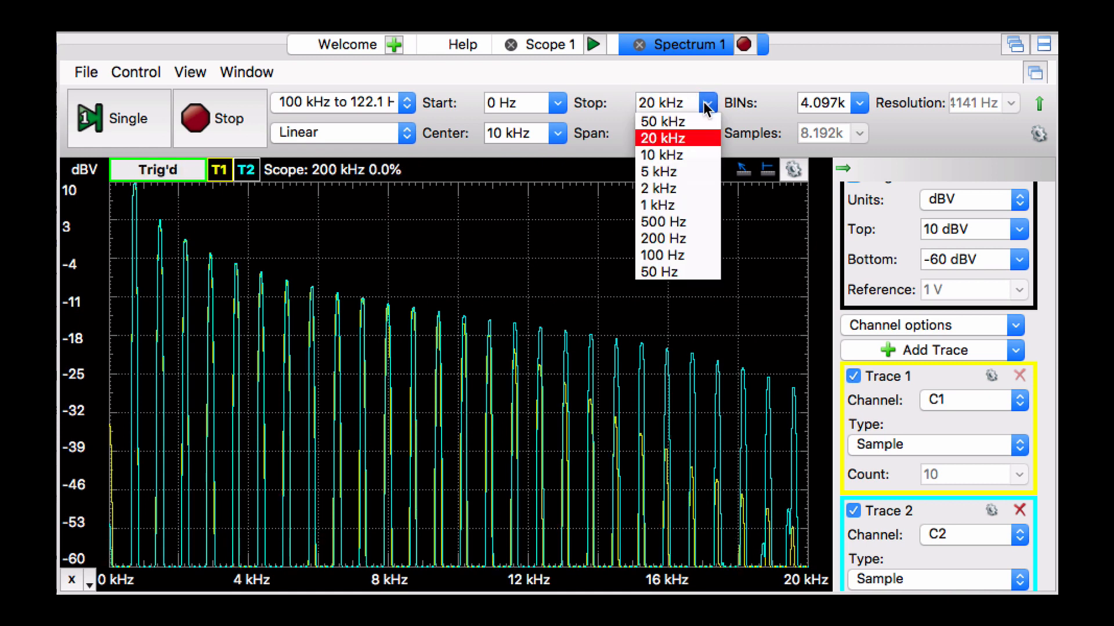
{"action": "left_click", "coordinate": [673, 117]}
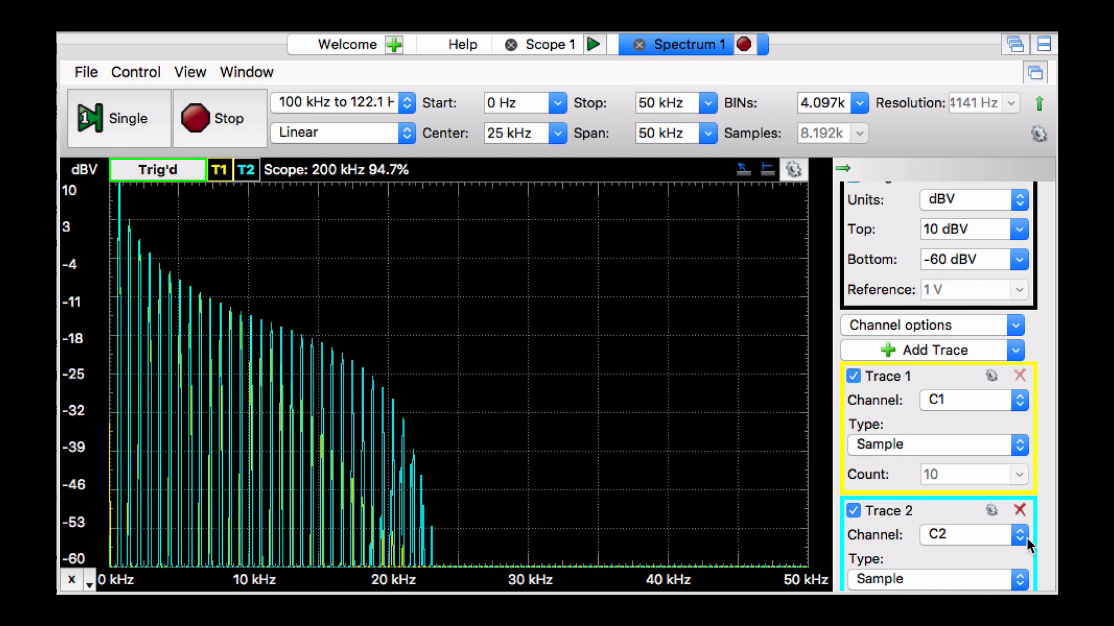
Set Trace 2 and Trace 1 to Linear RMS Average, and raise Knob 1 in VCV Rack so the fundamental reaches about 2.1 kHz.
{"action": "left_click", "coordinate": [1019, 579]}
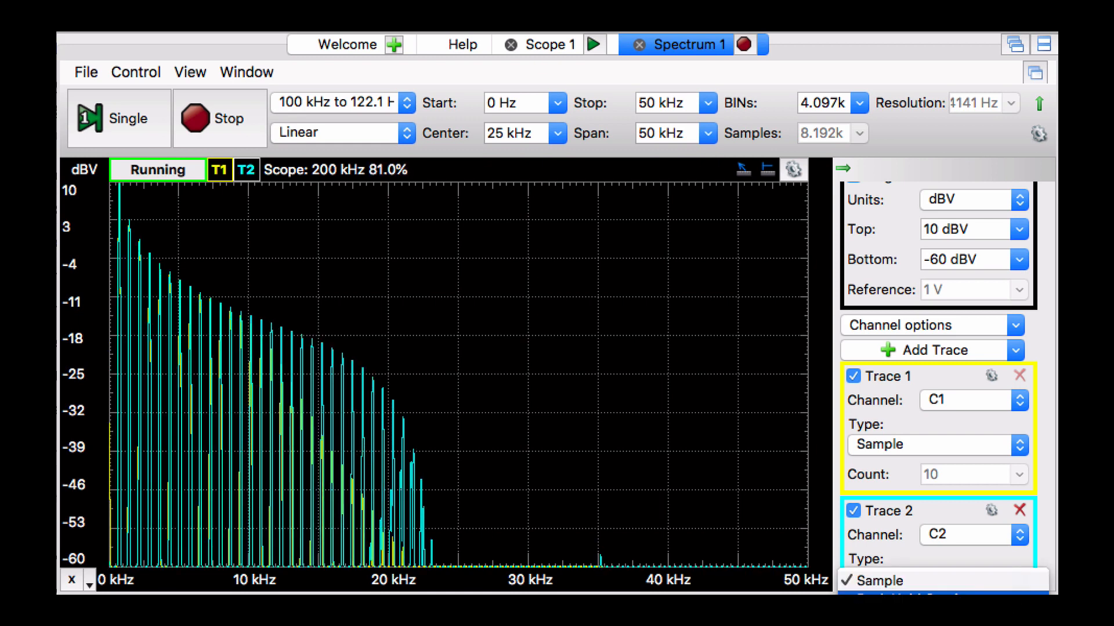
{"action": "left_click", "coordinate": [957, 623]}
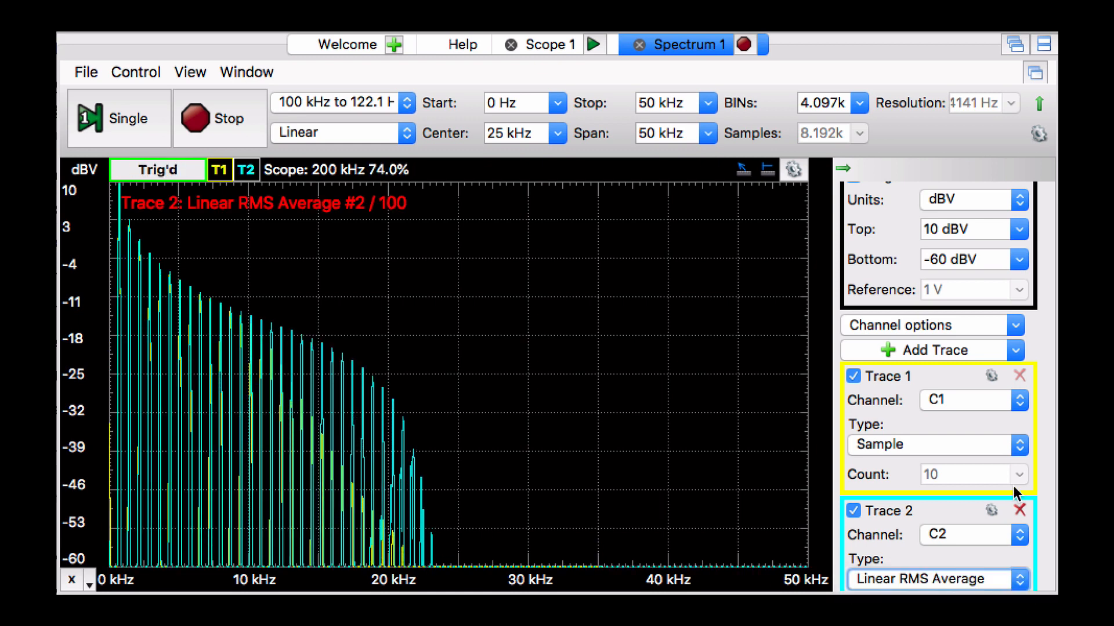
{"action": "left_click", "coordinate": [1020, 446]}
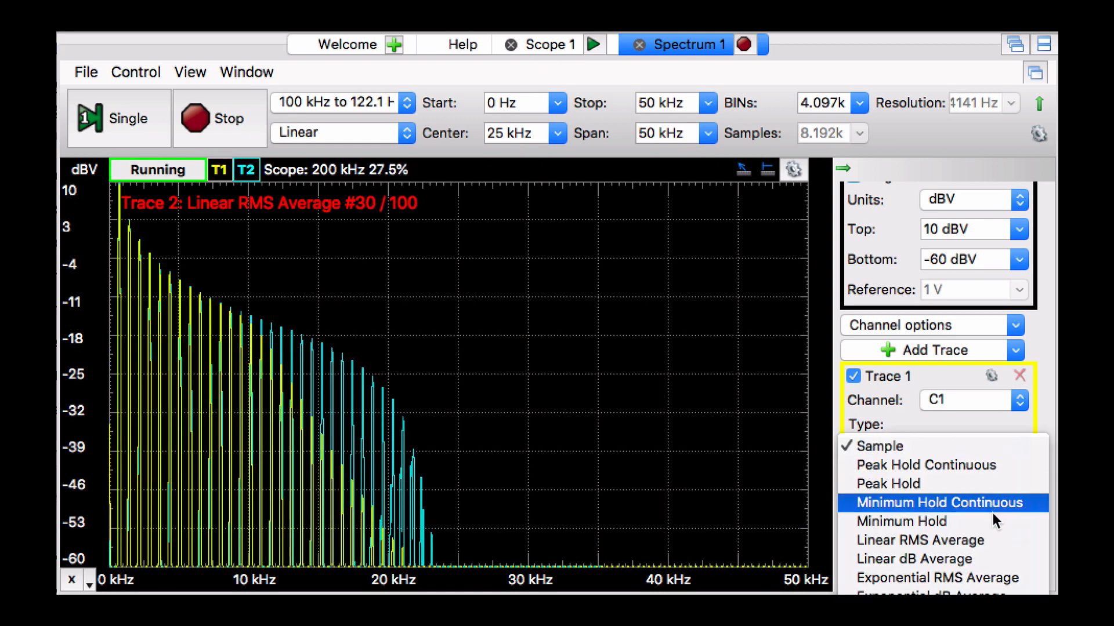
{"action": "left_click", "coordinate": [983, 537]}
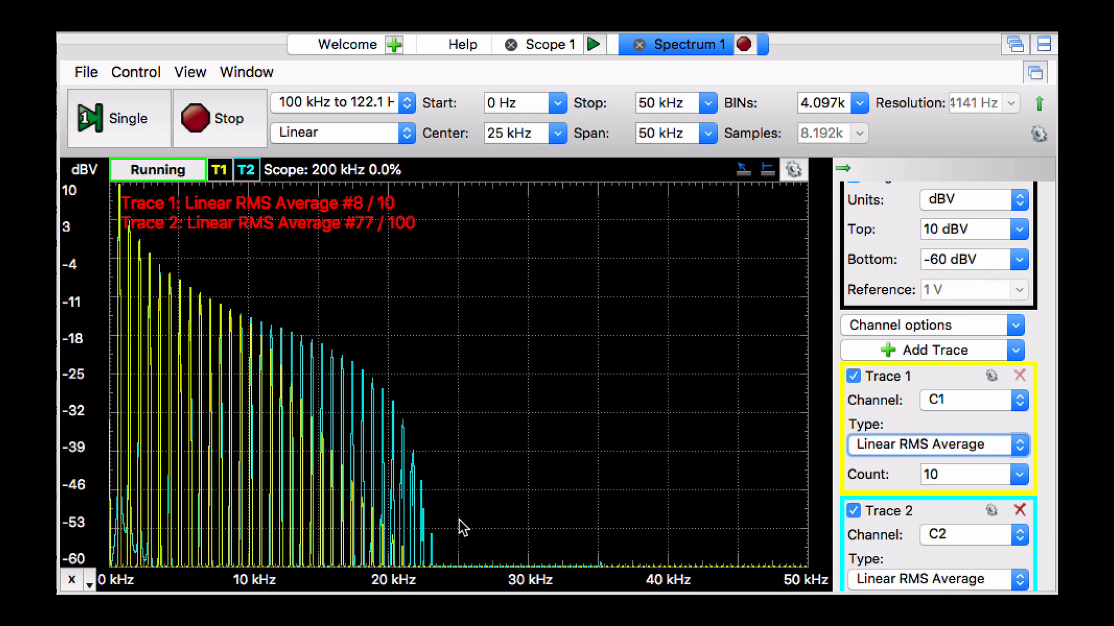
{"action": "key", "text": "super+Tab"}
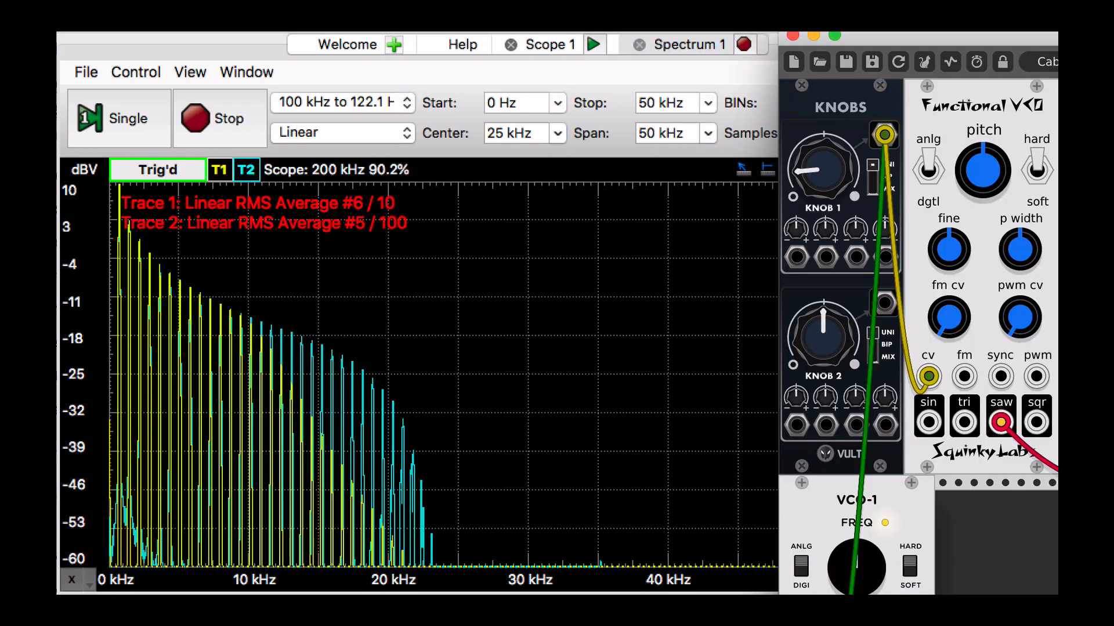
{"action": "left_click_drag", "start_coordinate": [834, 177], "coordinate": [834, 160]}
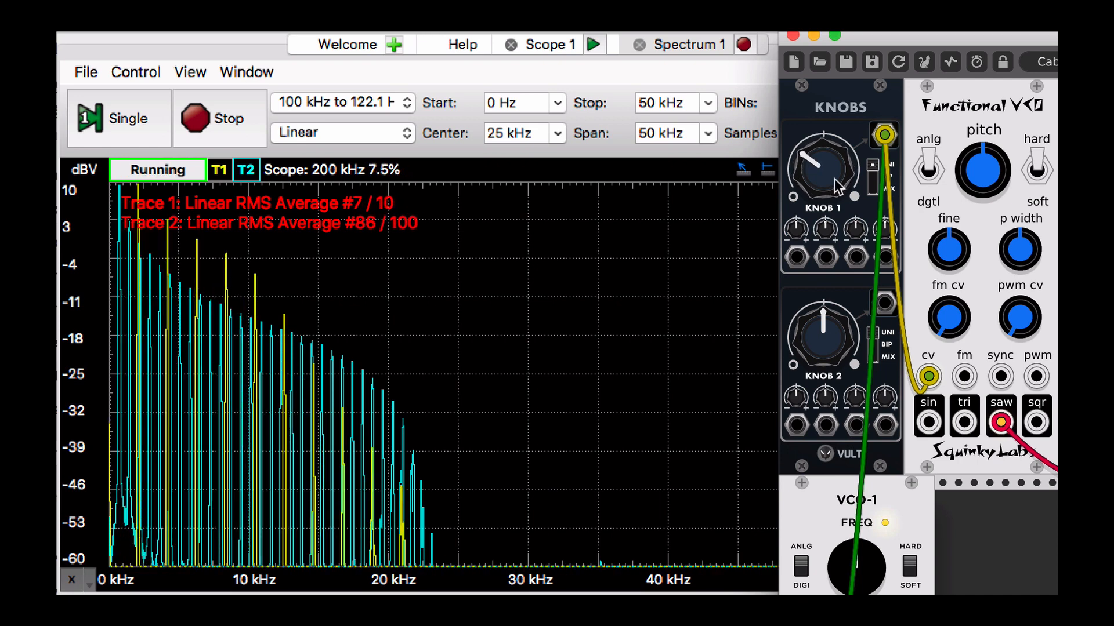
Return to WaveForms and set the type of both Trace 1 and Trace 2 to Sample.
{"action": "left_click", "coordinate": [603, 221]}
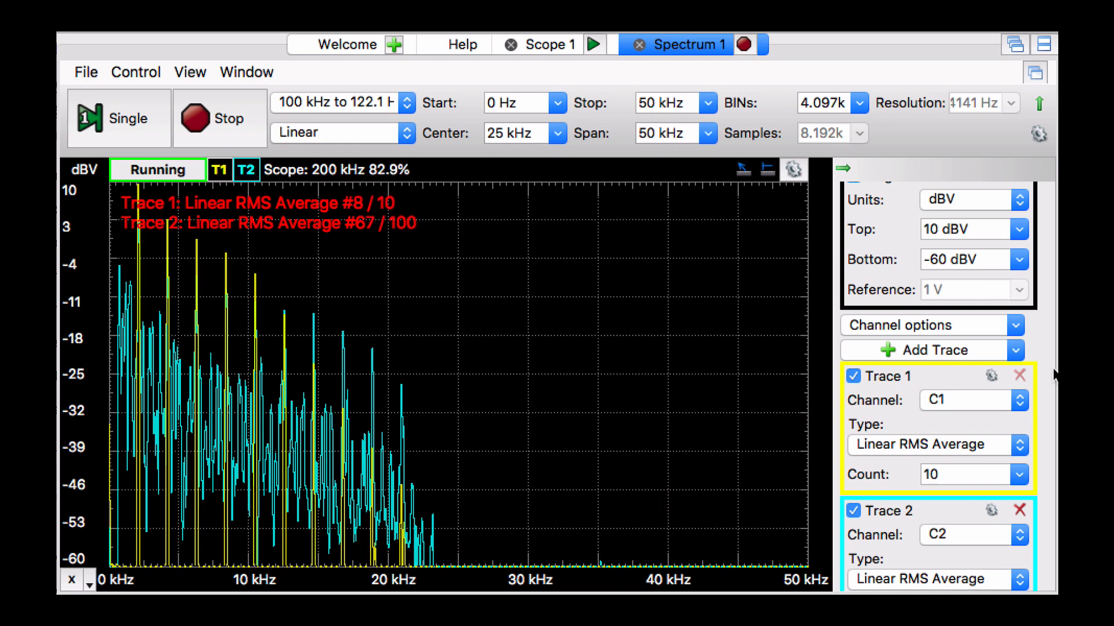
{"action": "left_click", "coordinate": [1004, 442]}
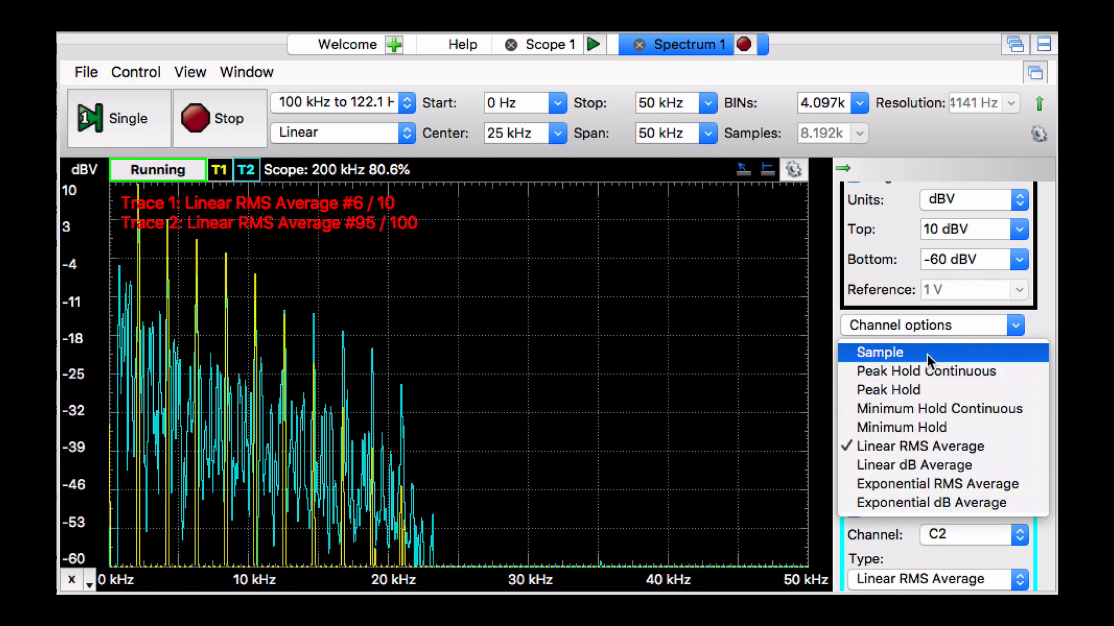
{"action": "left_click", "coordinate": [926, 354]}
{"action": "left_click", "coordinate": [1006, 574]}
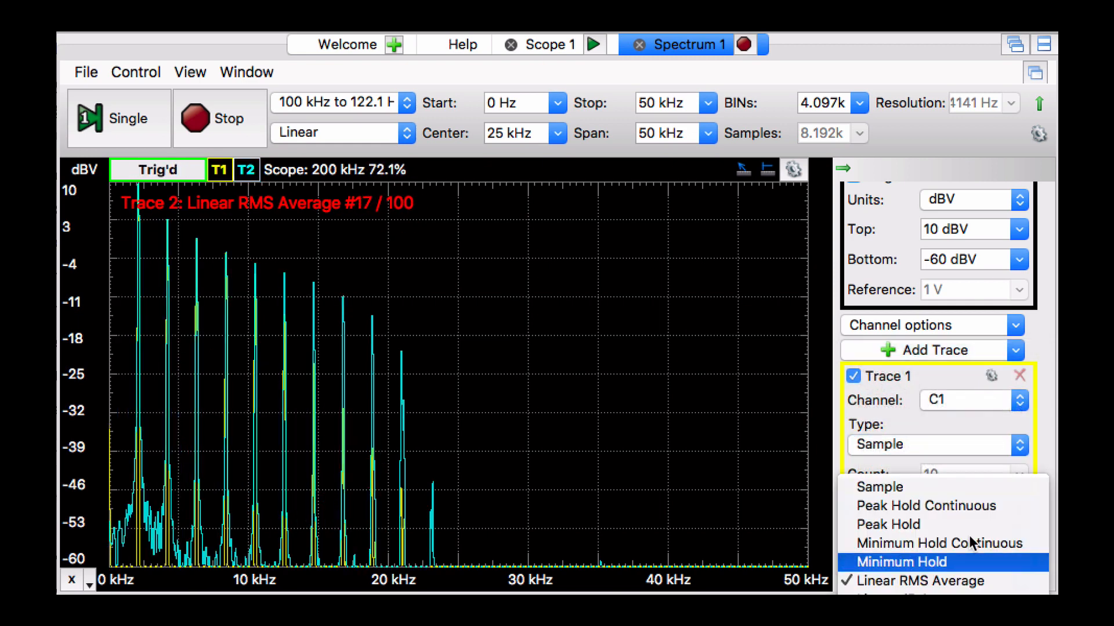
{"action": "left_click", "coordinate": [928, 487]}
Raise Knob 1 in VCV Rack so the fundamentals reach about 2.9 kHz, and hide Trace 2 in the WaveForms spectrum.
{"action": "key", "text": "super+Tab"}
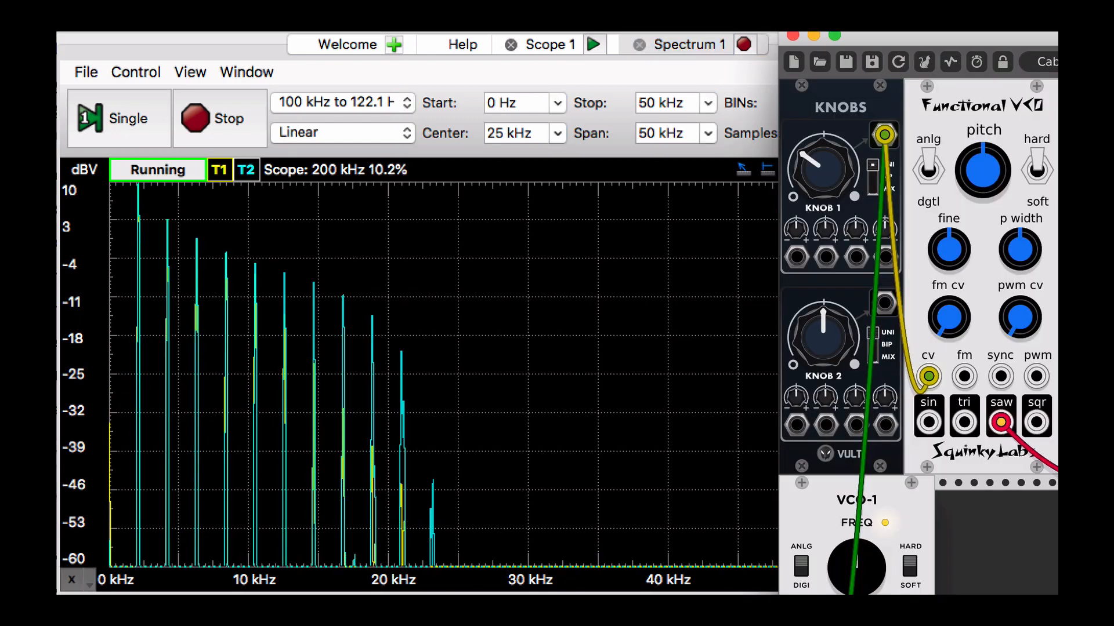
{"action": "left_click_drag", "start_coordinate": [828, 191], "coordinate": [828, 180]}
{"action": "left_click", "coordinate": [709, 364]}
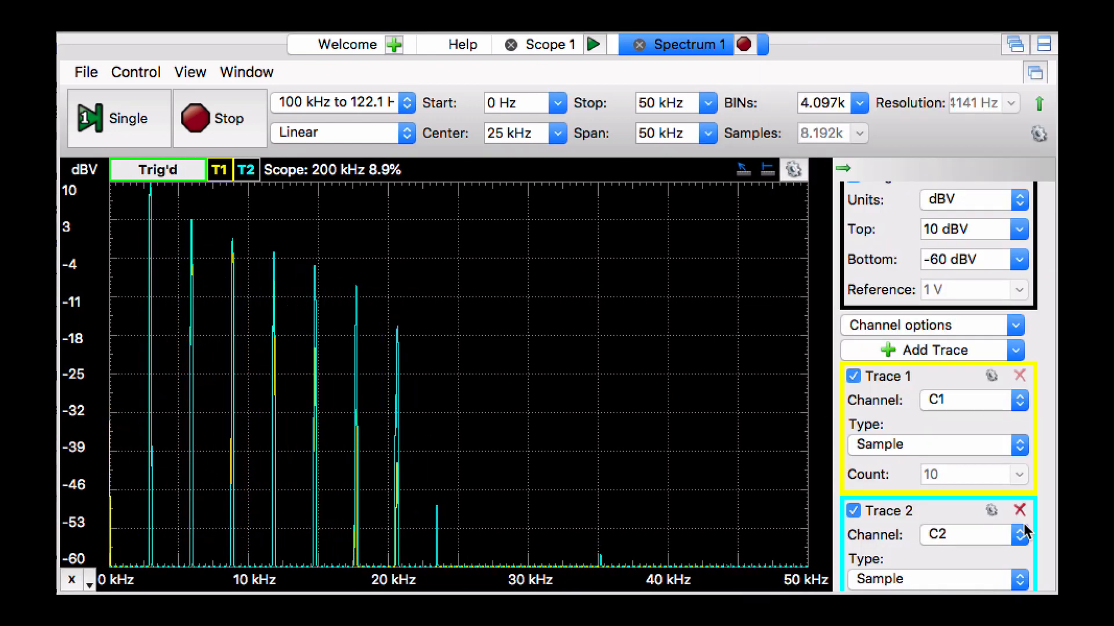
{"action": "left_click", "coordinate": [855, 510]}
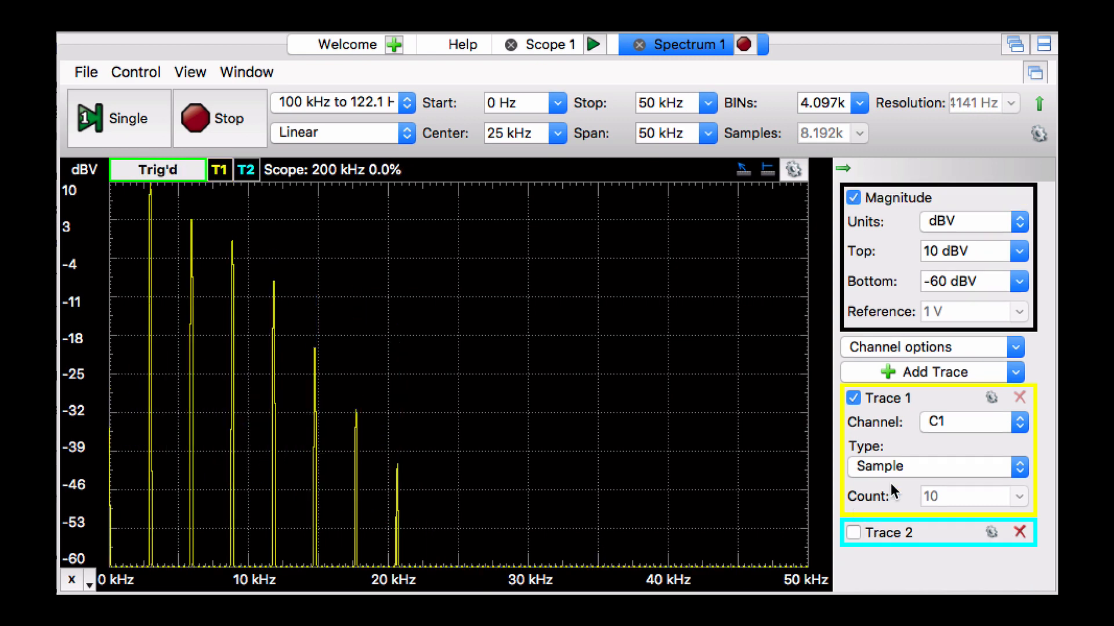
In VCV Rack, sweep Knob 1 up until the fundamental reaches about 6.6 kHz, ease it to about 6.1 kHz and bring it down to about 2 kHz.
{"action": "key", "text": "super+Tab"}
{"action": "left_click_drag", "start_coordinate": [822, 170], "coordinate": [823, 129]}
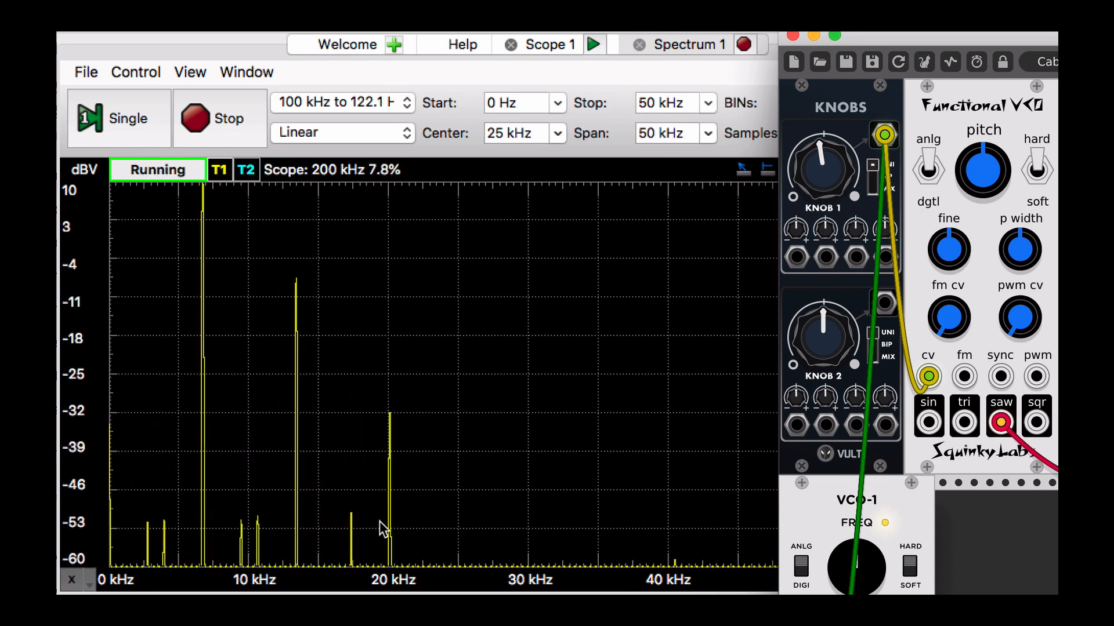
{"action": "left_click_drag", "start_coordinate": [823, 169], "coordinate": [822, 167]}
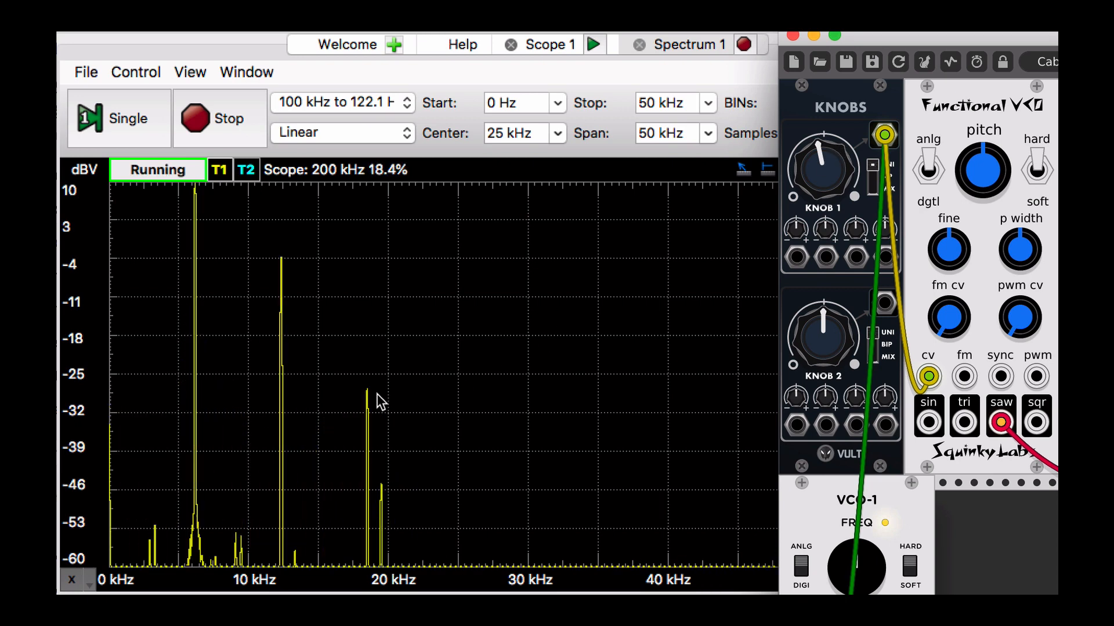
{"action": "mouse_move", "coordinate": [822, 168]}
{"action": "left_mouse_down"}
{"action": "mouse_move", "coordinate": [823, 146]}
{"action": "mouse_move", "coordinate": [825, 184]}
{"action": "left_mouse_up"}
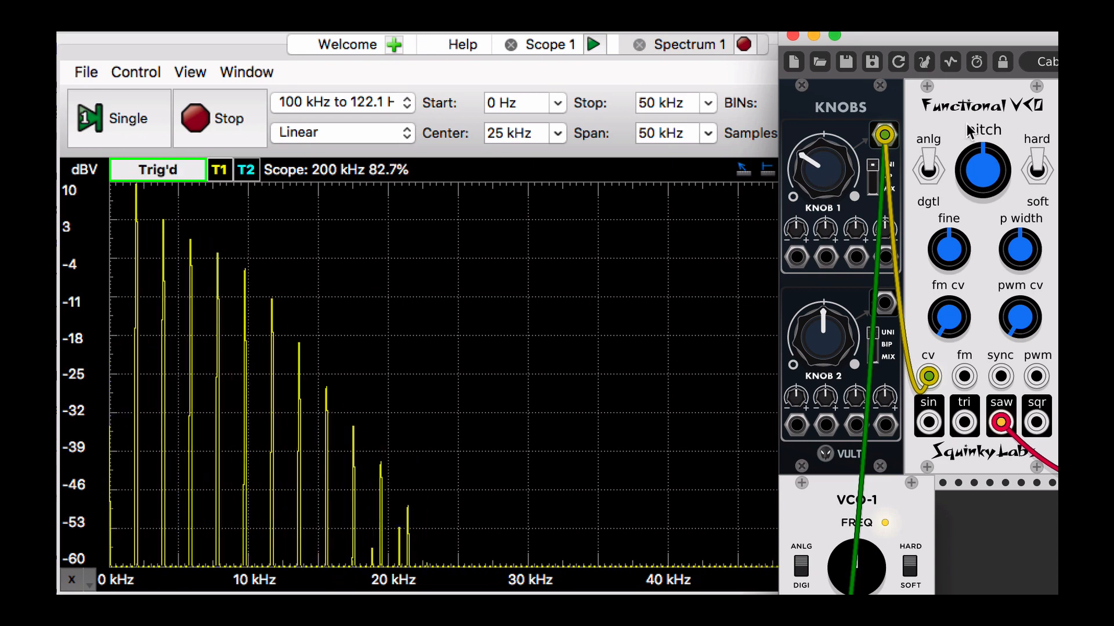
Replace the Functional VCO with Vult's Vessek complex analog oscillator beside the Knobs module.
{"action": "key", "text": "Delete"}
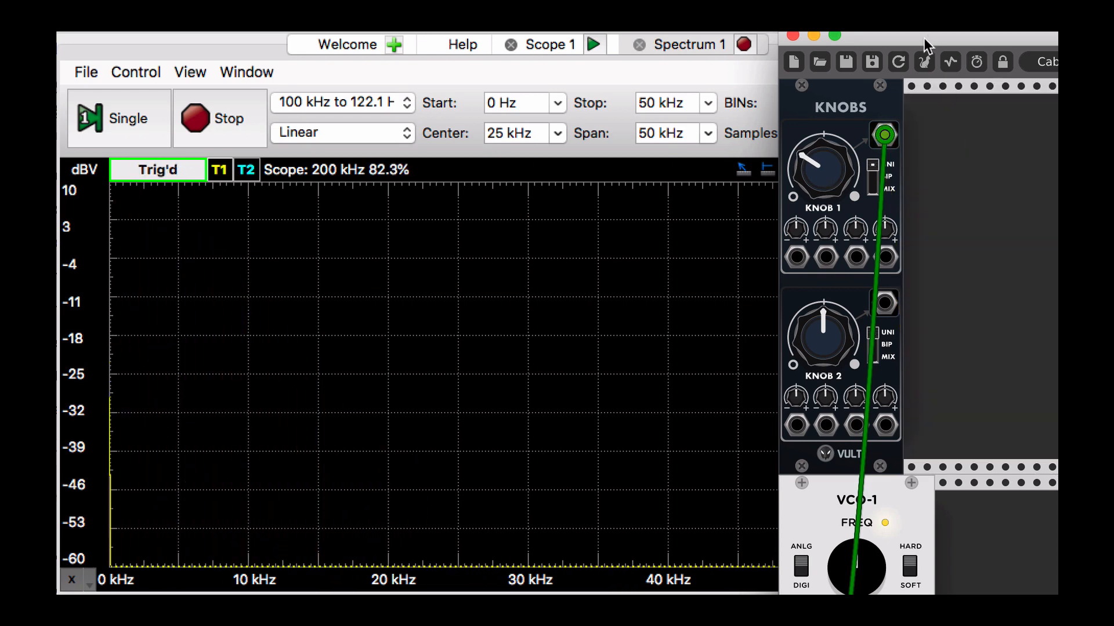
{"action": "left_click_drag", "start_coordinate": [927, 45], "coordinate": [613, 45]}
{"action": "right_click", "coordinate": [695, 244]}
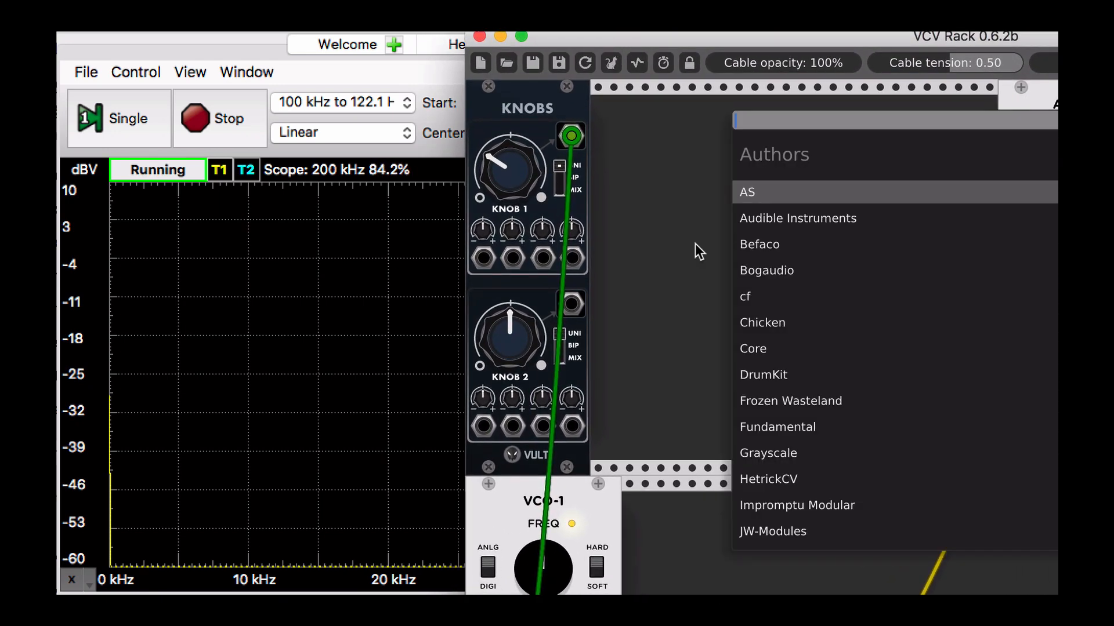
{"action": "type", "text": "vessek"}
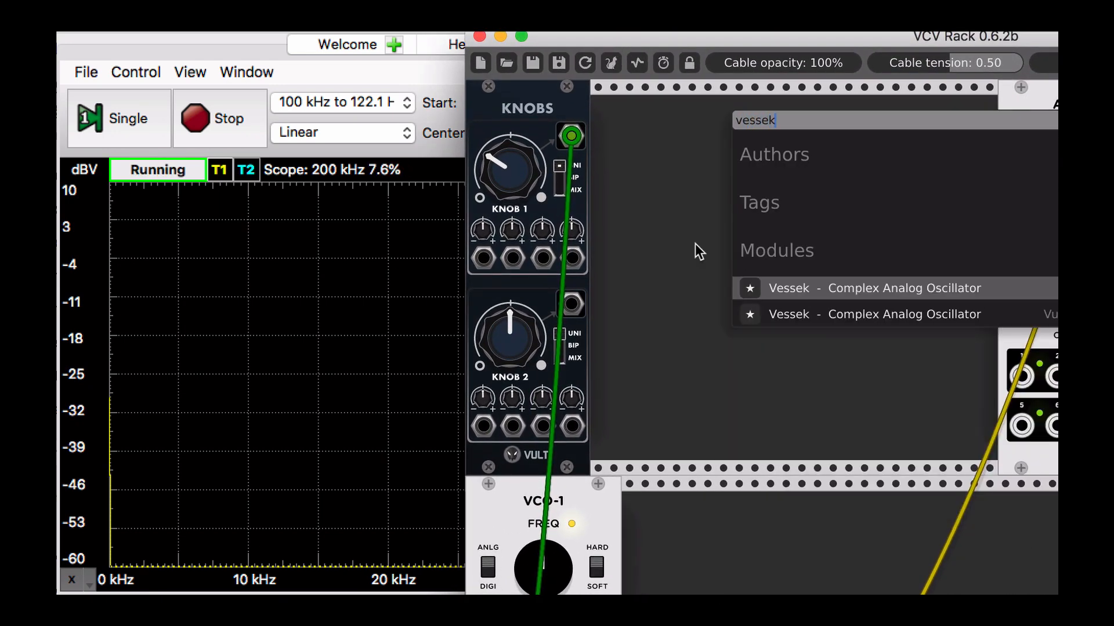
{"action": "key", "text": "Return"}
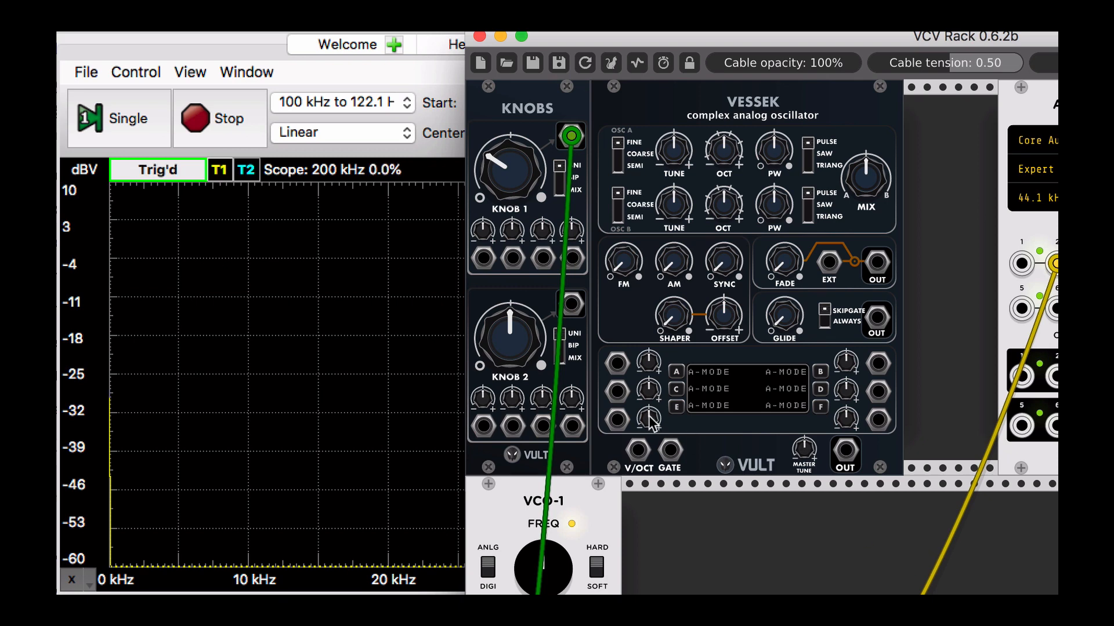
Patch Knob 1 to Vessek's V/OCT and its output to audio input 1, with oscillator A on saw and the mix fully at A.
{"action": "left_click_drag", "start_coordinate": [640, 450], "coordinate": [571, 135]}
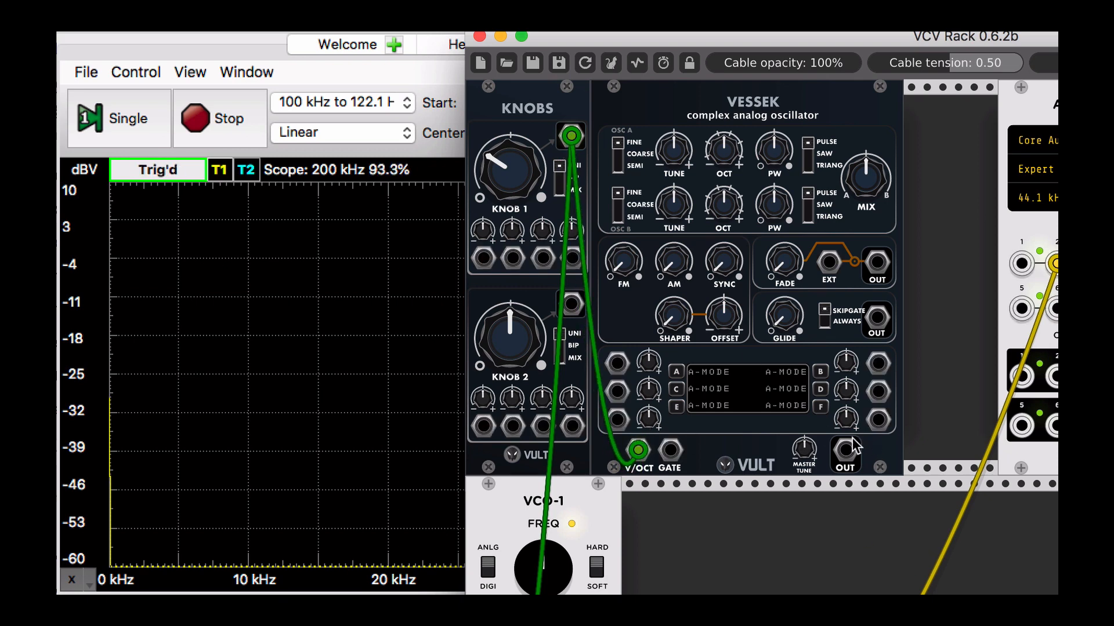
{"action": "left_click_drag", "start_coordinate": [846, 450], "coordinate": [1021, 264]}
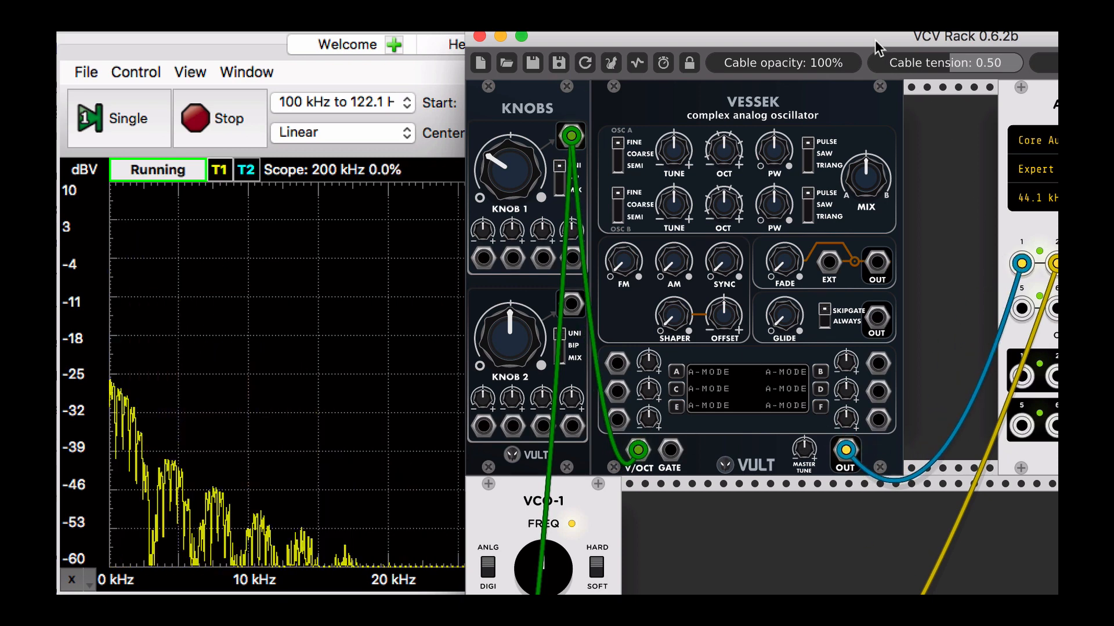
{"action": "left_click_drag", "start_coordinate": [874, 40], "coordinate": [1031, 43]}
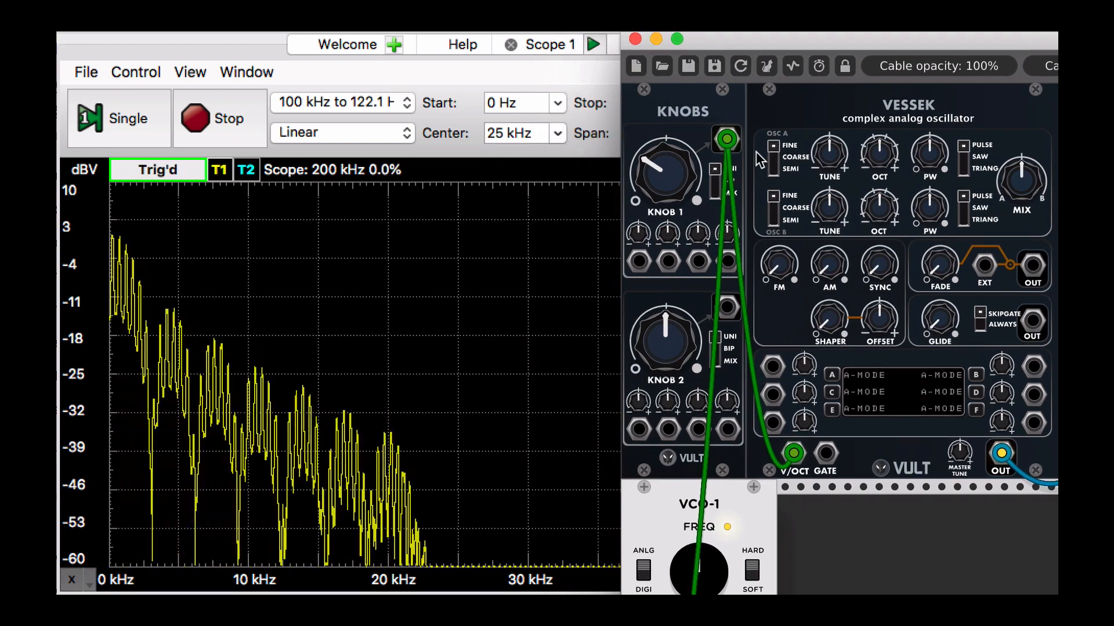
{"action": "left_click_drag", "start_coordinate": [1023, 182], "coordinate": [1023, 250]}
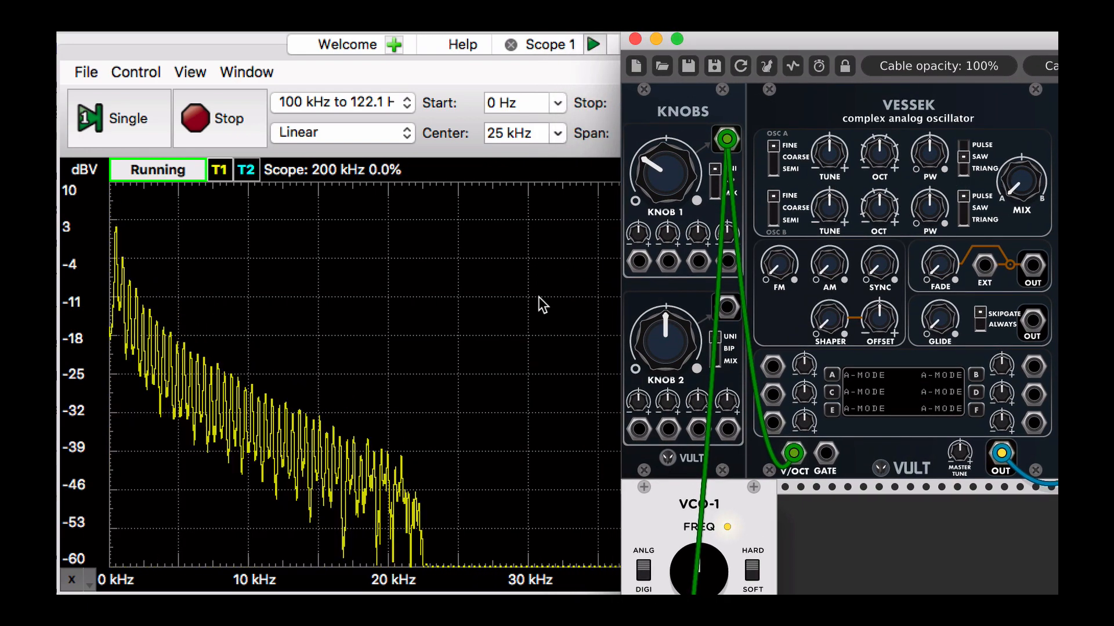
Show Trace 2 in the WaveForms spectrum, and raise Vessek oscillator A's octave in VCV Rack until both fundamentals match at about 2 kHz.
{"action": "left_click", "coordinate": [517, 304]}
{"action": "left_click", "coordinate": [853, 533]}
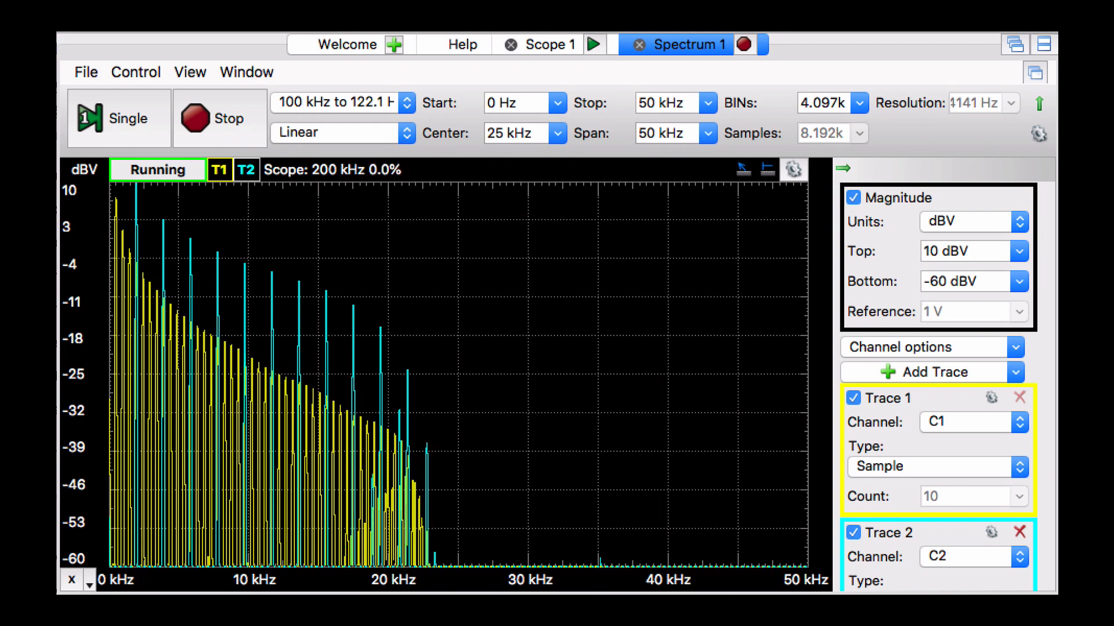
{"action": "left_click", "coordinate": [803, 609]}
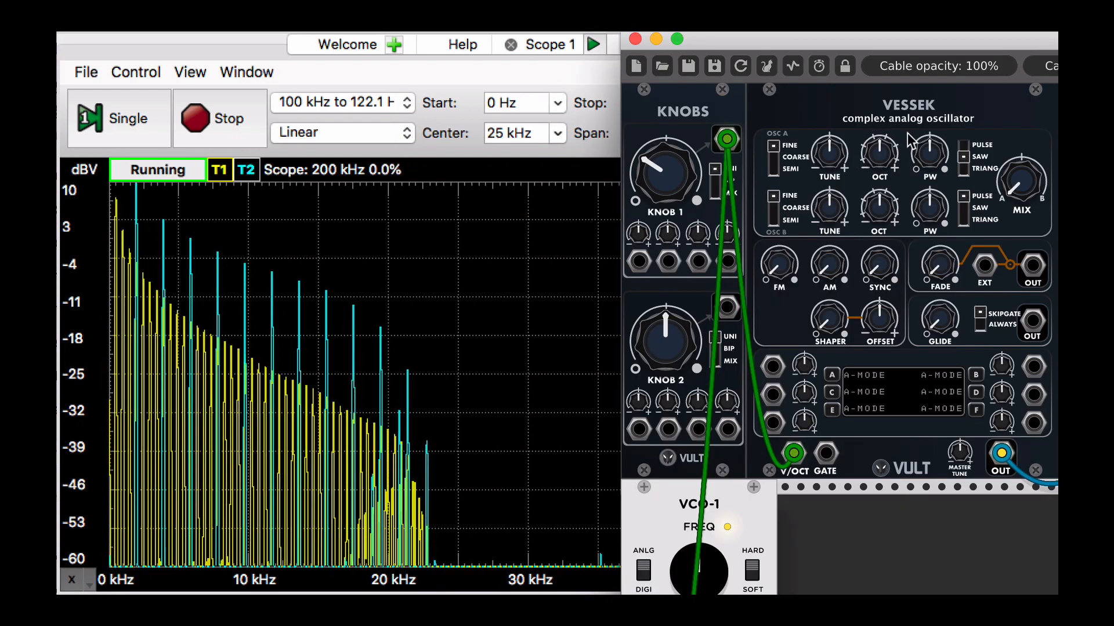
{"action": "left_click_drag", "start_coordinate": [879, 159], "coordinate": [879, 117]}
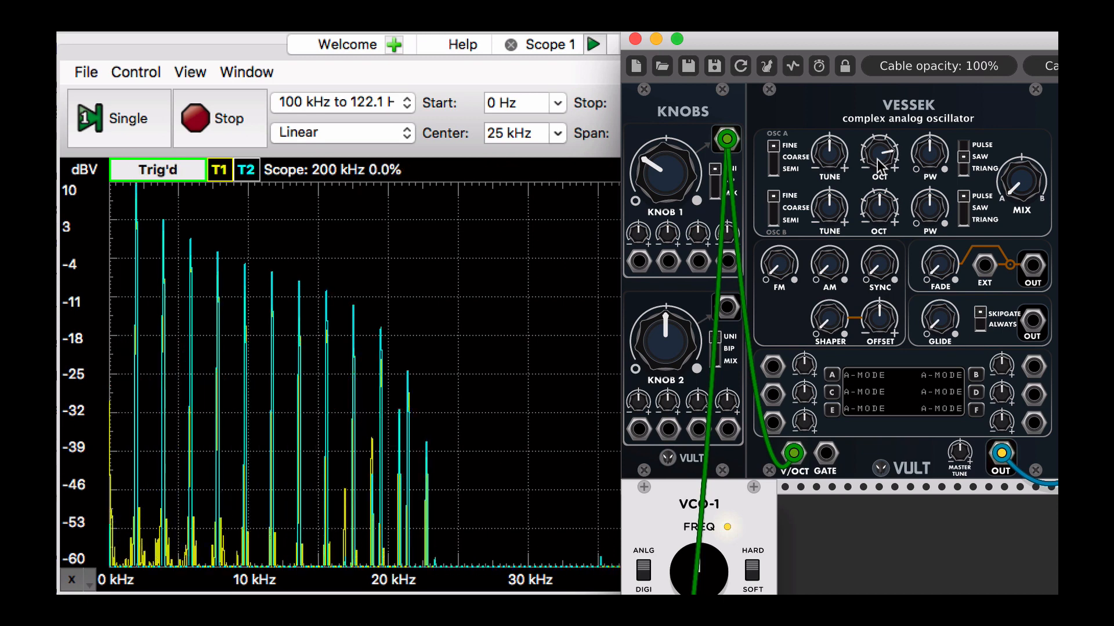
Run Scope 1 in WaveForms to compare the two oscillators' saw waveforms and amplitudes.
{"action": "left_click", "coordinate": [585, 220]}
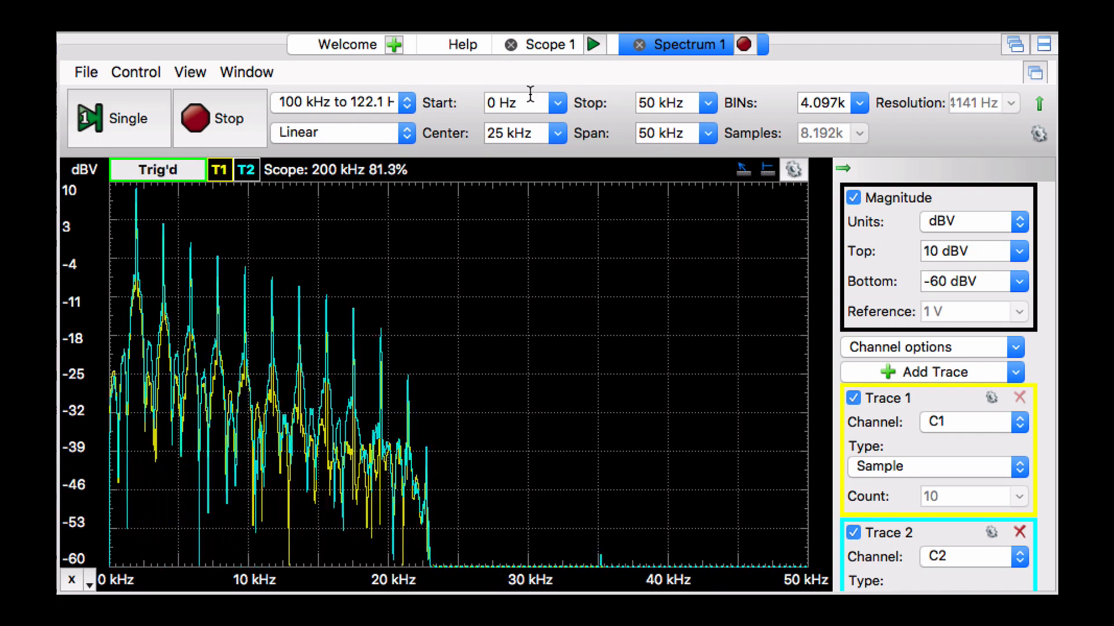
{"action": "left_click", "coordinate": [545, 50]}
{"action": "left_click", "coordinate": [211, 94]}
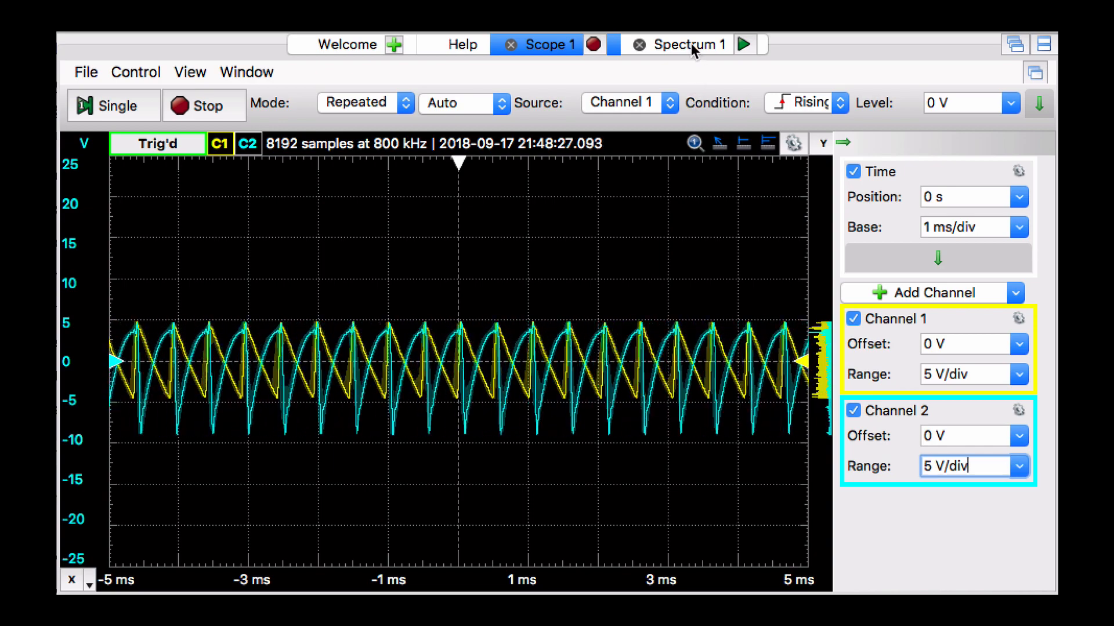
Add a Mixer module in VCV Rack and use it to lower VCO-1's level to roughly Vessek's amplitude.
{"action": "left_click", "coordinate": [1053, 210]}
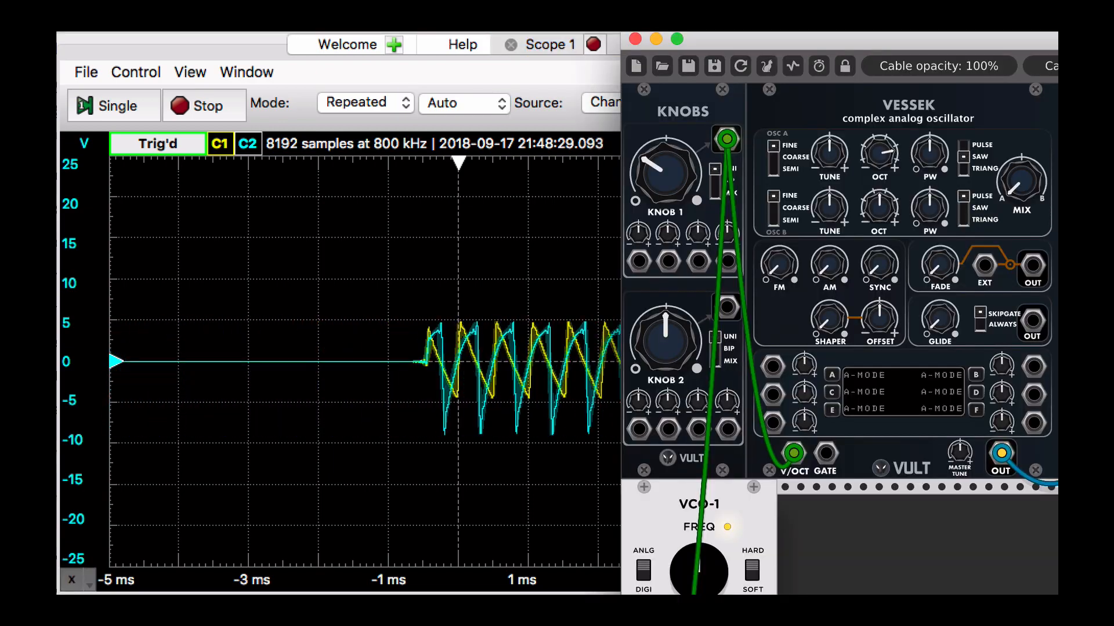
{"action": "key", "text": "Return"}
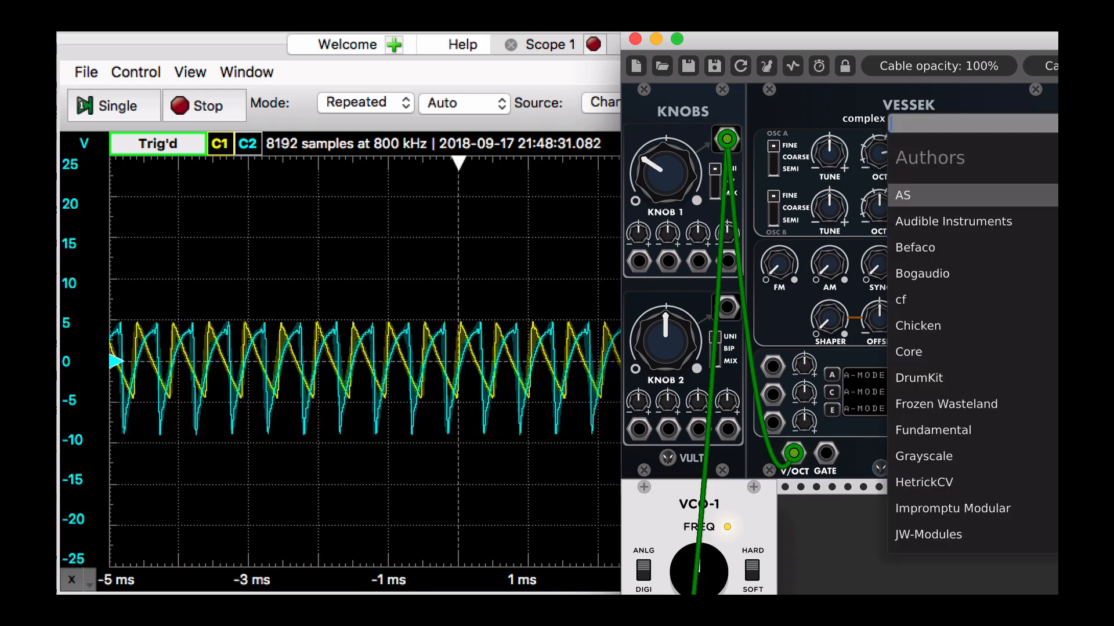
{"action": "type", "text": "mixer"}
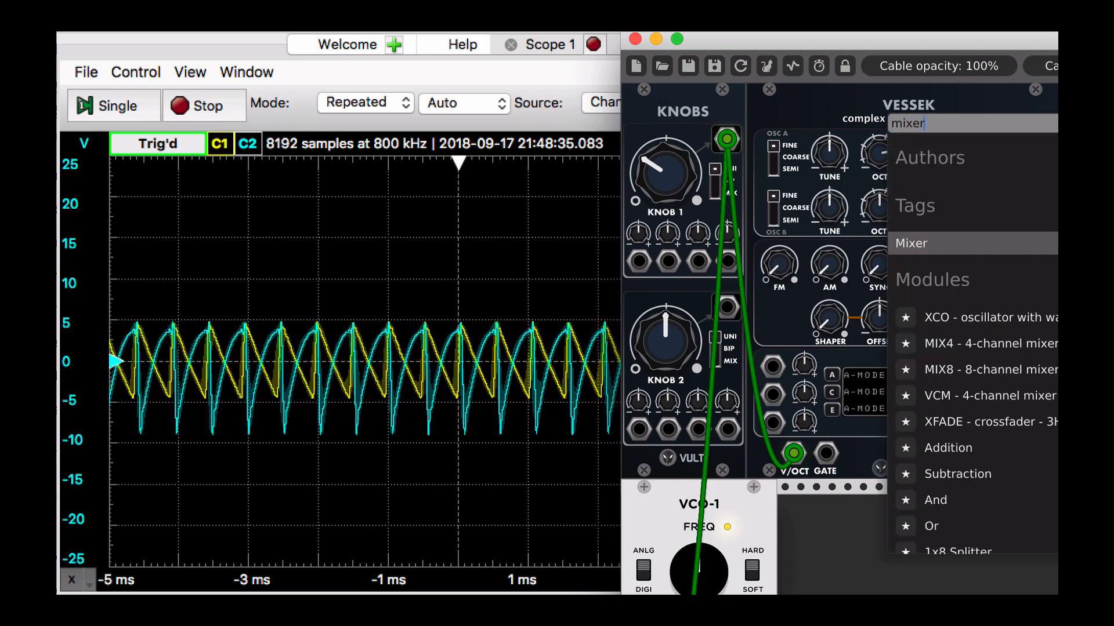
{"action": "key", "text": "Return"}
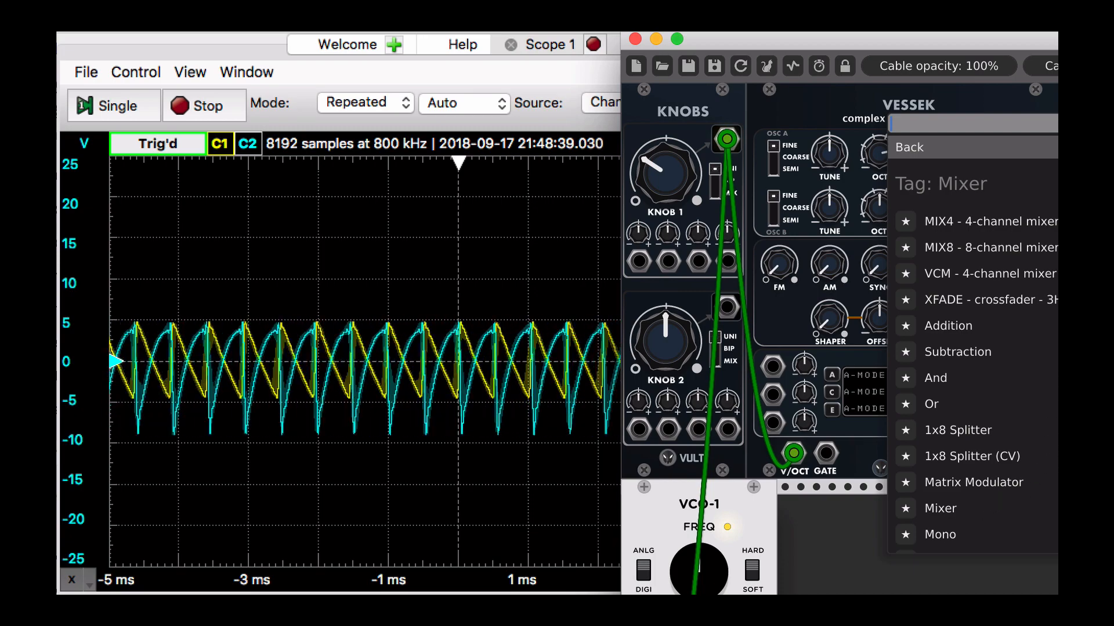
{"action": "scroll", "coordinate": [975, 343], "scroll_direction": "down", "scroll_amount": 10}
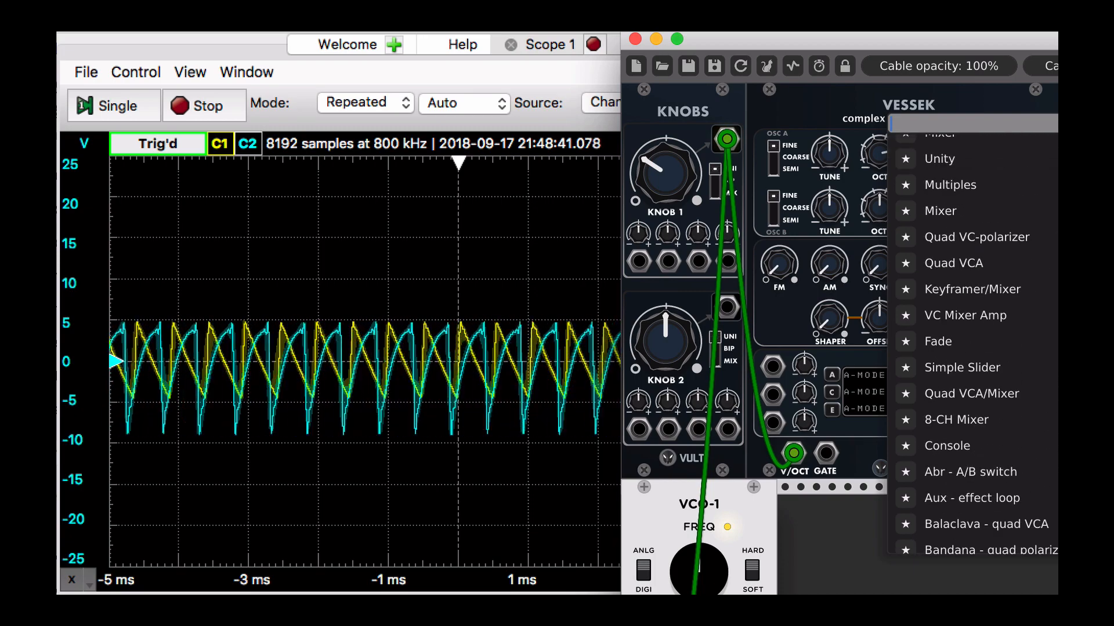
{"action": "scroll", "coordinate": [974, 342], "scroll_direction": "up", "scroll_amount": 3}
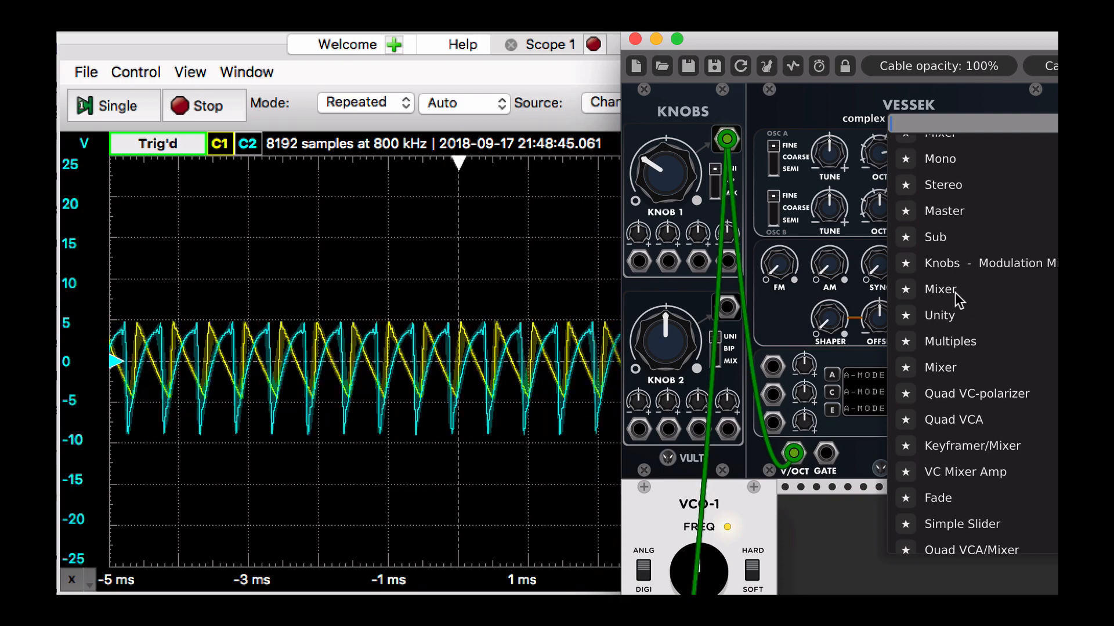
{"action": "left_click", "coordinate": [964, 290]}
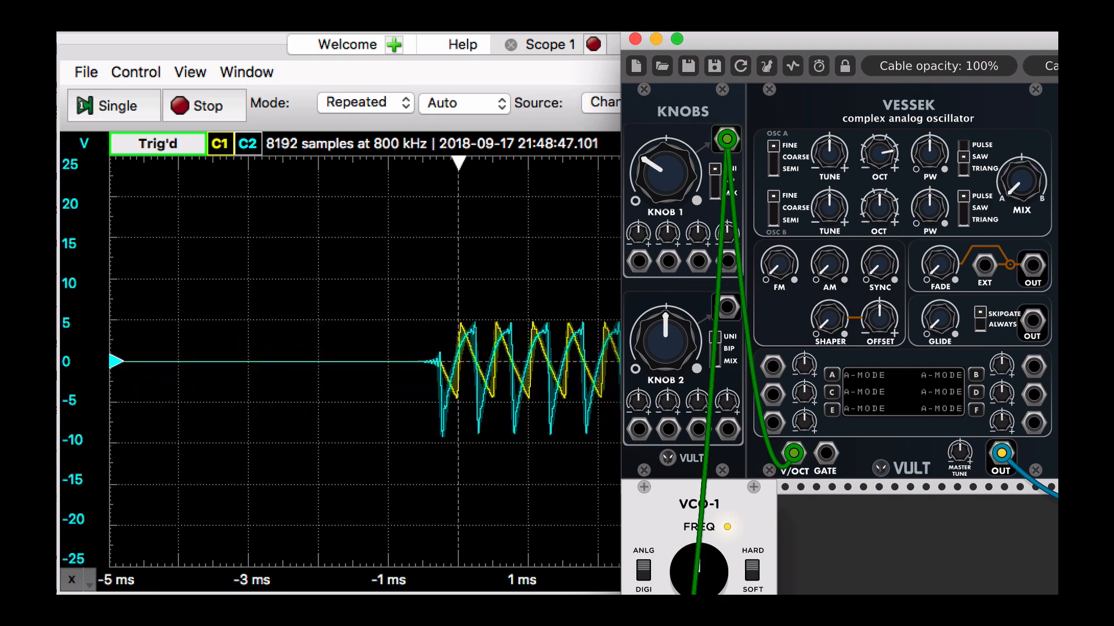
{"action": "mouse_move", "coordinate": [1057, 592]}
{"action": "left_mouse_down"}
{"action": "mouse_move", "coordinate": [1055, 441]}
{"action": "mouse_move", "coordinate": [1057, 500]}
{"action": "left_mouse_up"}
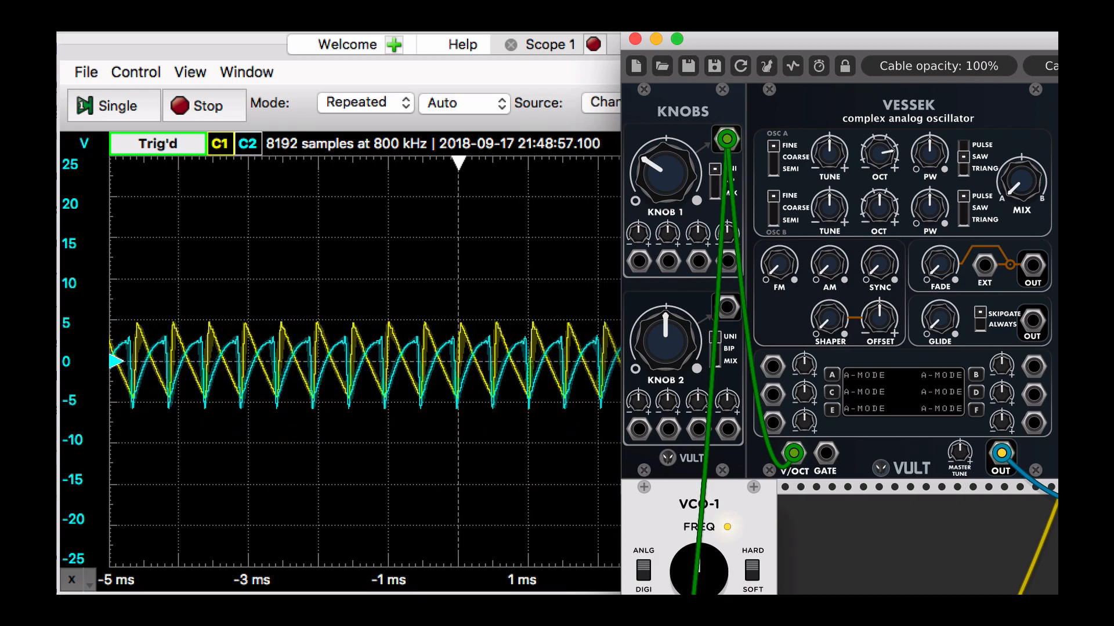
Run Spectrum 1 in WaveForms to compare both saw spectra, and hide Trace 2 to isolate Vessek's.
{"action": "left_click", "coordinate": [499, 256]}
{"action": "left_click", "coordinate": [691, 46]}
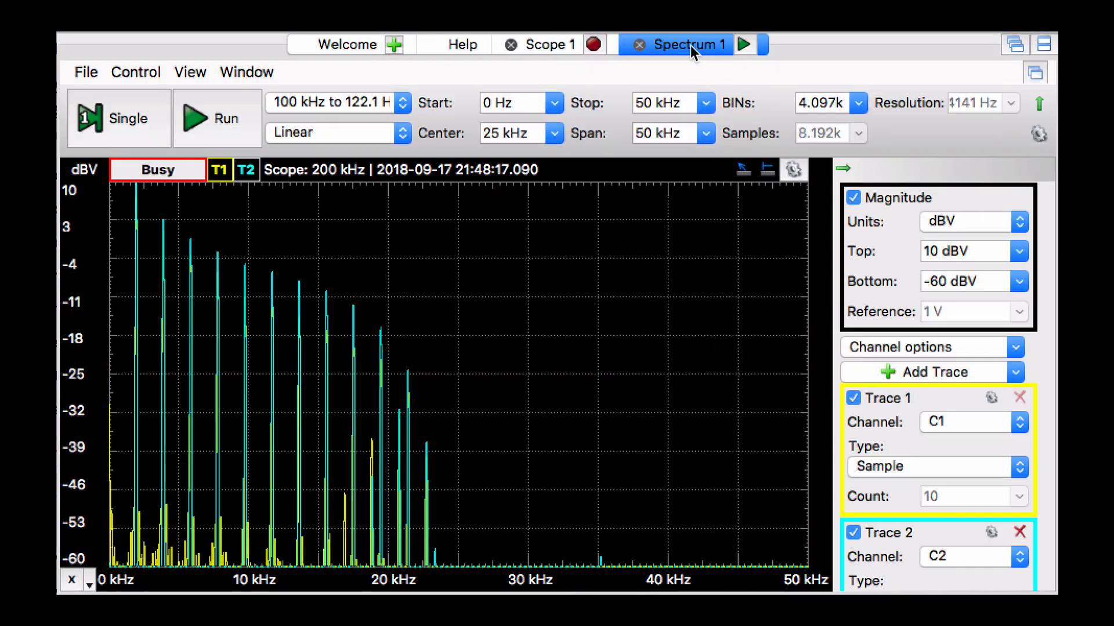
{"action": "left_click", "coordinate": [228, 122]}
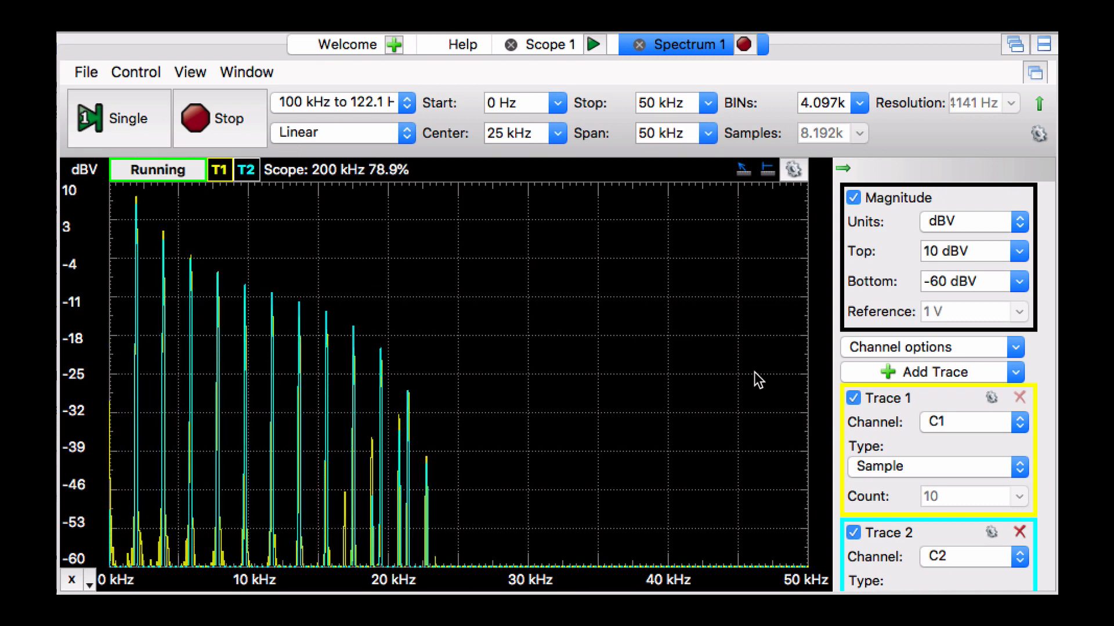
{"action": "left_click", "coordinate": [853, 533]}
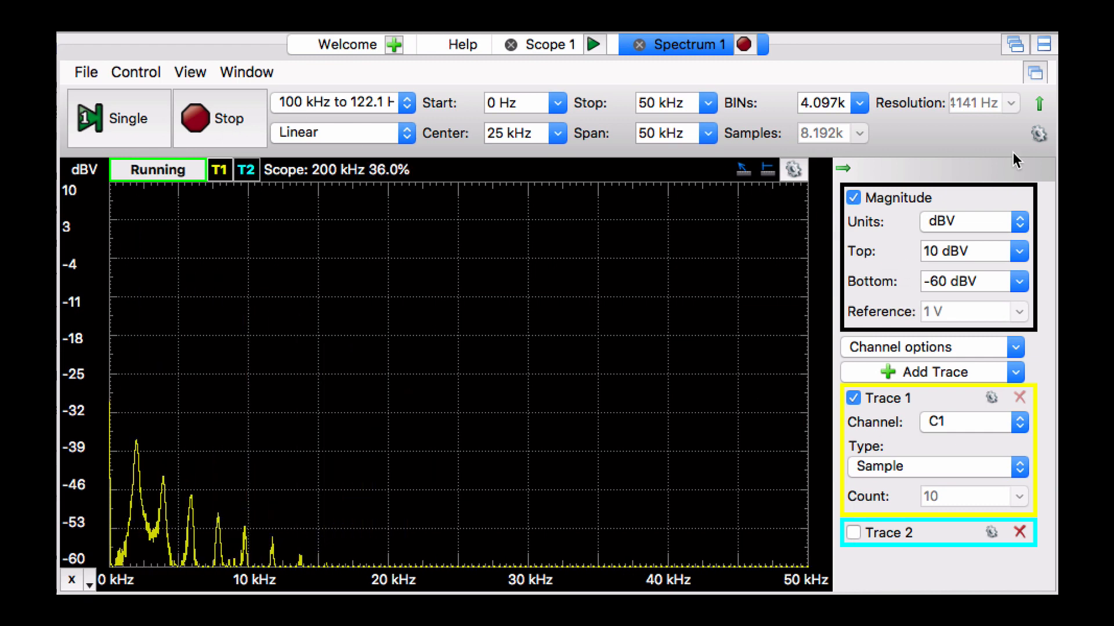
In VCV Rack, raise Vessek oscillator A's PW slightly and turn Knob 1 down until the fundamental sits at about 0.6 kHz.
{"action": "left_click", "coordinate": [1058, 104]}
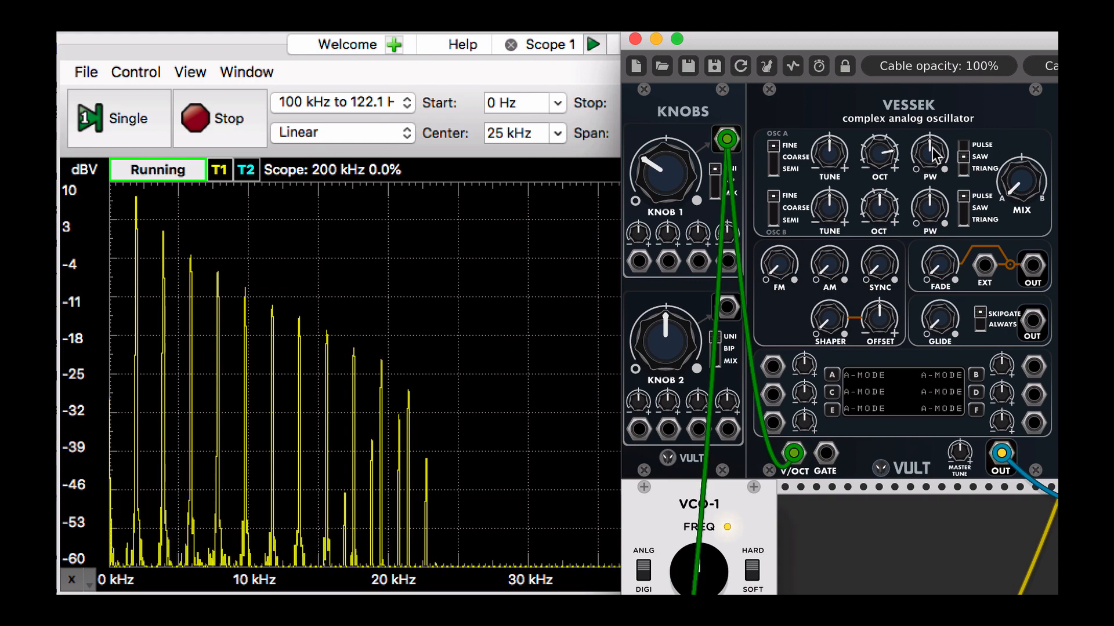
{"action": "mouse_move", "coordinate": [661, 174]}
{"action": "left_mouse_down"}
{"action": "mouse_move", "coordinate": [660, 140]}
{"action": "mouse_move", "coordinate": [660, 166]}
{"action": "left_mouse_up"}
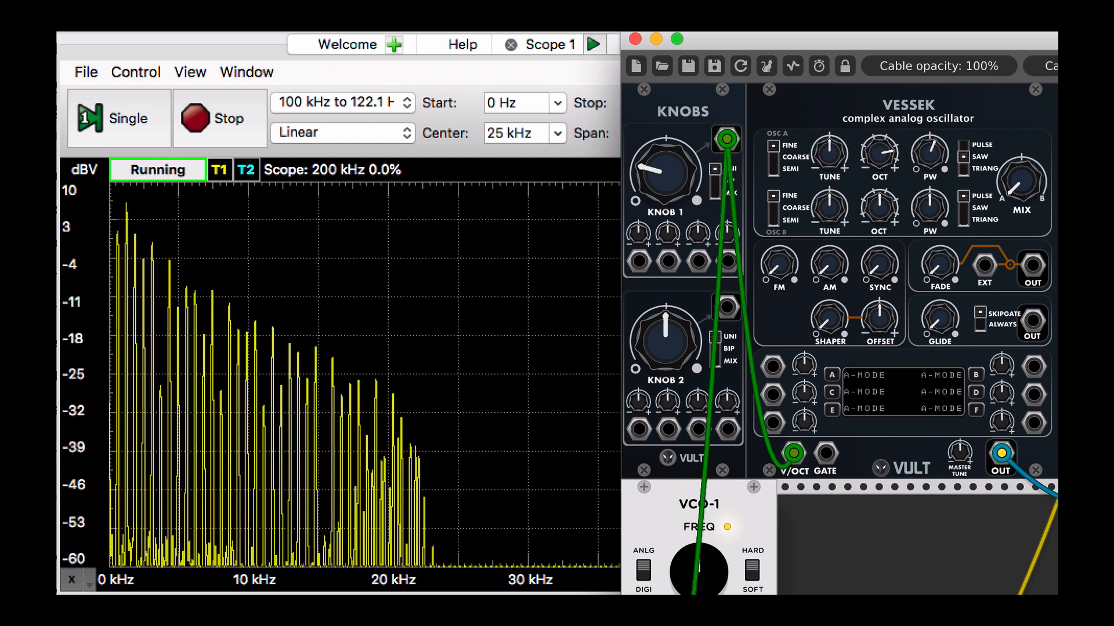
In VCV Rack, return Vessek oscillator A's PW to centre and raise Knob 1 until the fundamental sits at about 3 kHz.
{"action": "left_click", "coordinate": [536, 315]}
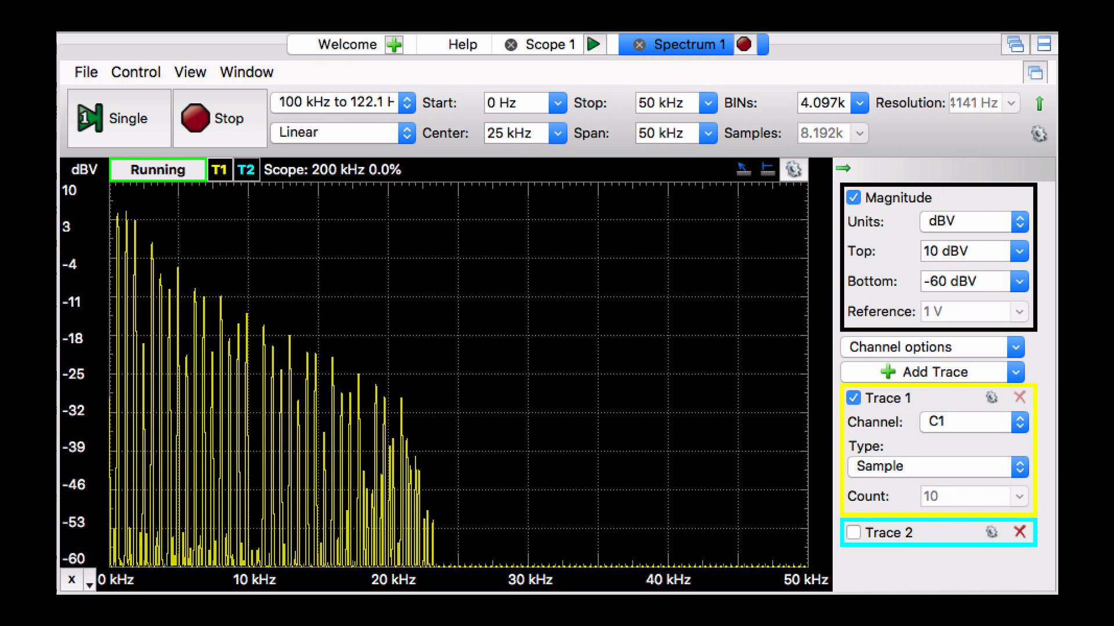
{"action": "left_click", "coordinate": [1057, 189]}
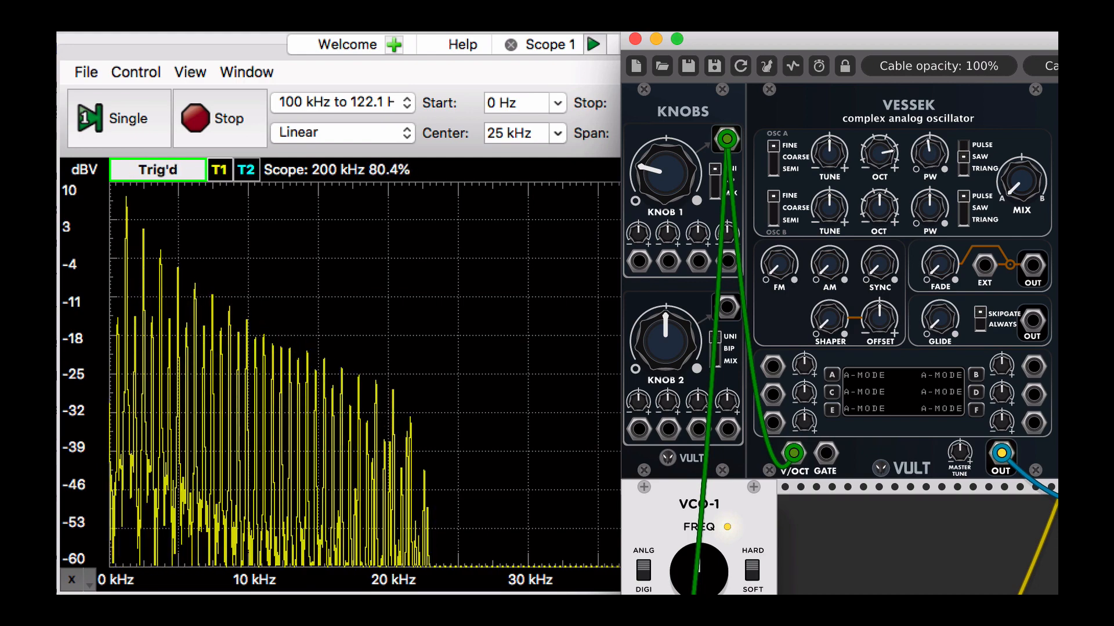
{"action": "left_click_drag", "start_coordinate": [929, 153], "coordinate": [929, 160]}
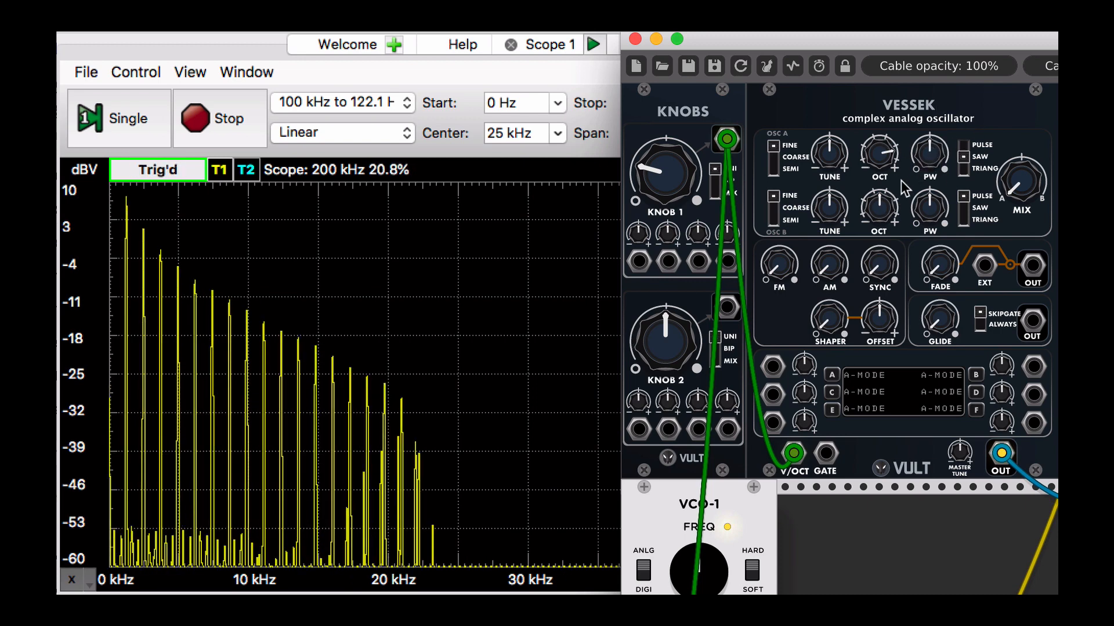
{"action": "left_click_drag", "start_coordinate": [775, 46], "coordinate": [1005, 36]}
{"action": "mouse_move", "coordinate": [897, 165]}
{"action": "left_mouse_down"}
{"action": "mouse_move", "coordinate": [897, 134]}
{"action": "mouse_move", "coordinate": [897, 192]}
{"action": "mouse_move", "coordinate": [897, 182]}
{"action": "left_mouse_up"}
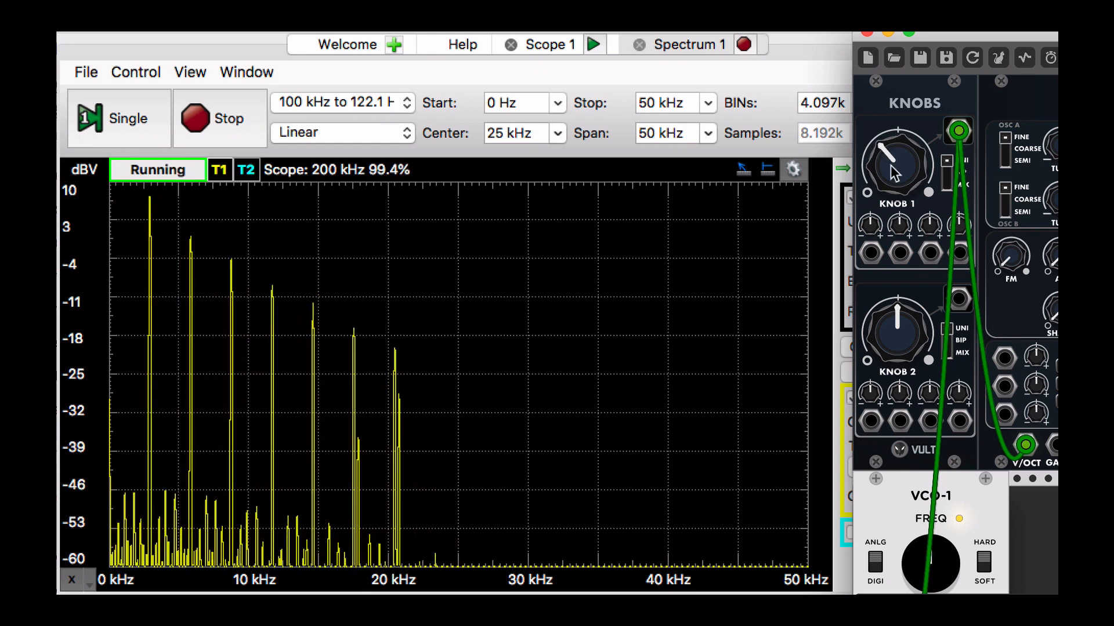
Show Trace 2 again in WaveForms, and lower Knob 1 in VCV Rack until the fundamental sits at about 2.5 kHz.
{"action": "left_click", "coordinate": [803, 68]}
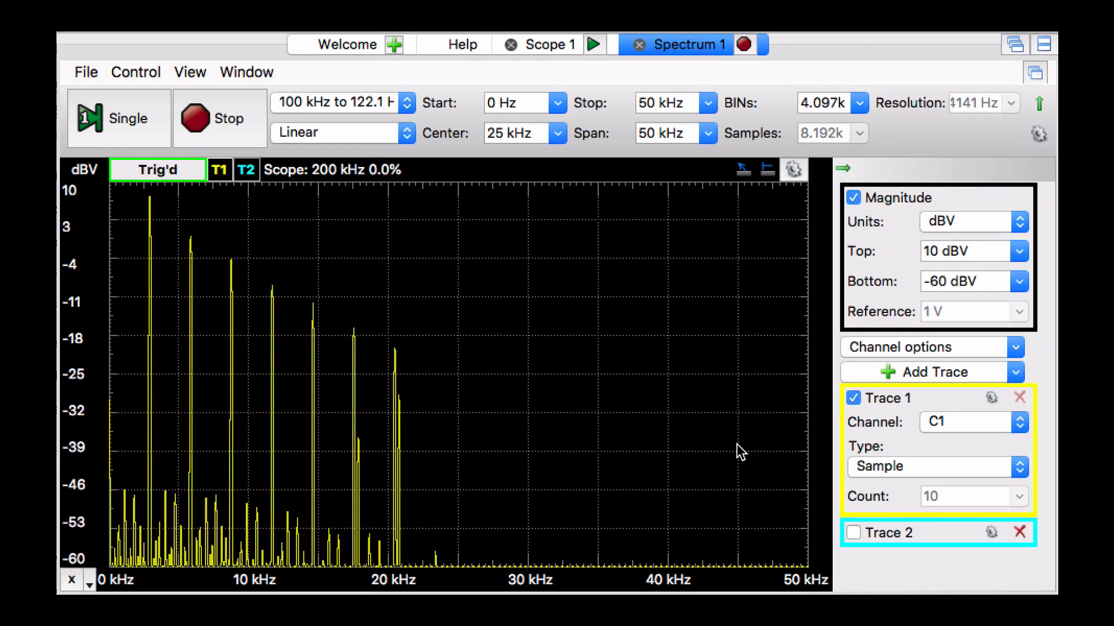
{"action": "left_click", "coordinate": [849, 530]}
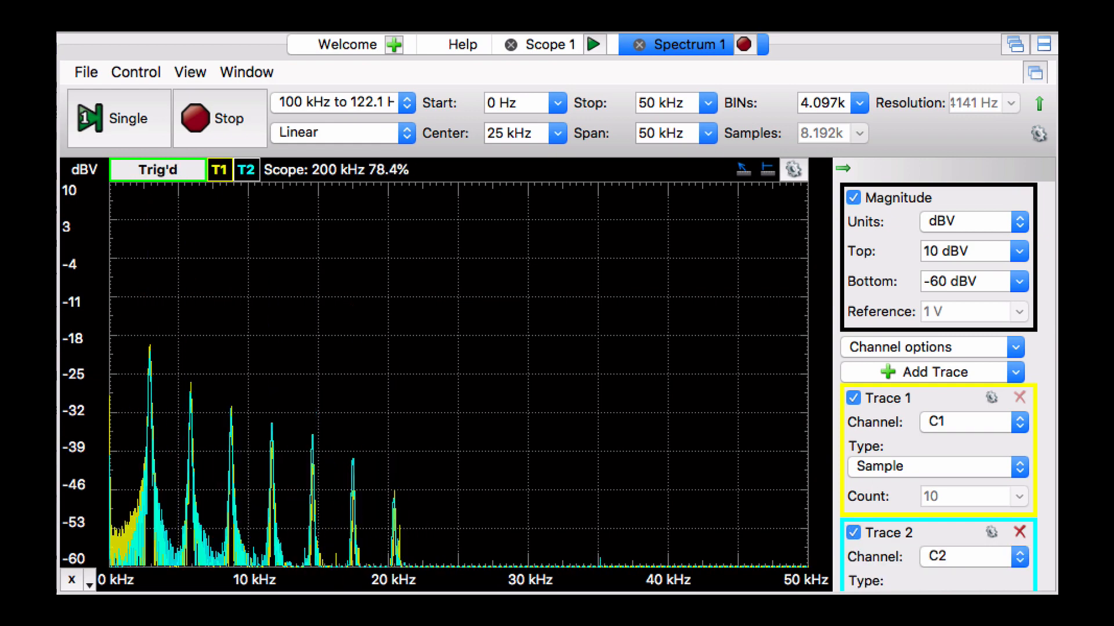
{"action": "left_click", "coordinate": [930, 560]}
{"action": "mouse_move", "coordinate": [897, 168]}
{"action": "left_mouse_down"}
{"action": "mouse_move", "coordinate": [898, 133]}
{"action": "mouse_move", "coordinate": [889, 176]}
{"action": "left_mouse_up"}
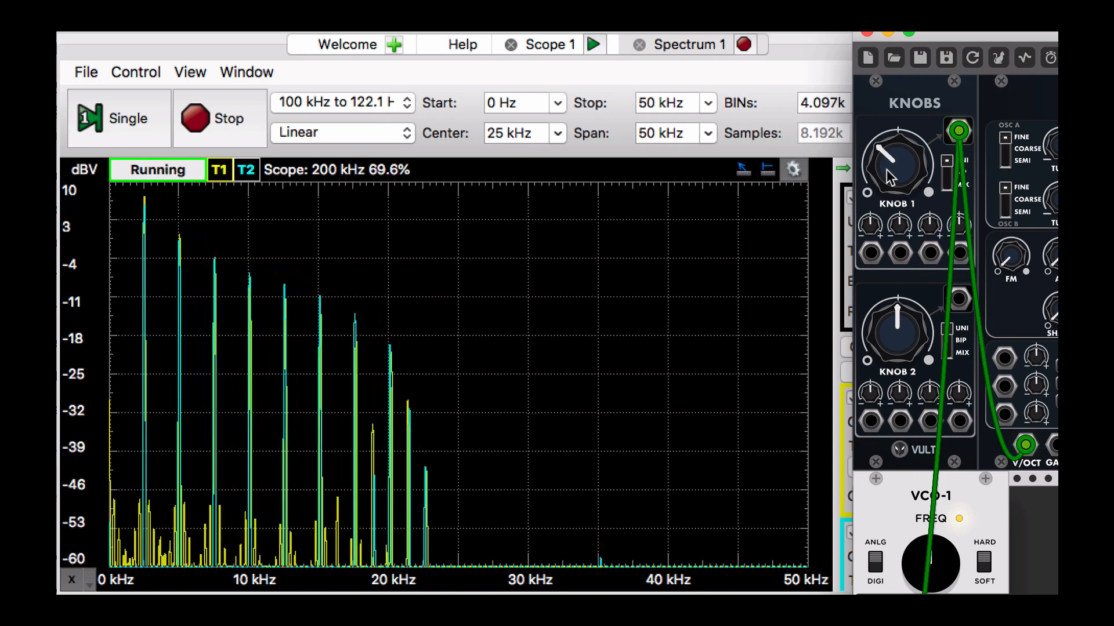
In WaveForms, narrow Spectrum 1 to roughly 10.7–25.4 kHz to examine both oscillators' upper harmonics and aliases.
{"action": "left_click", "coordinate": [432, 370]}
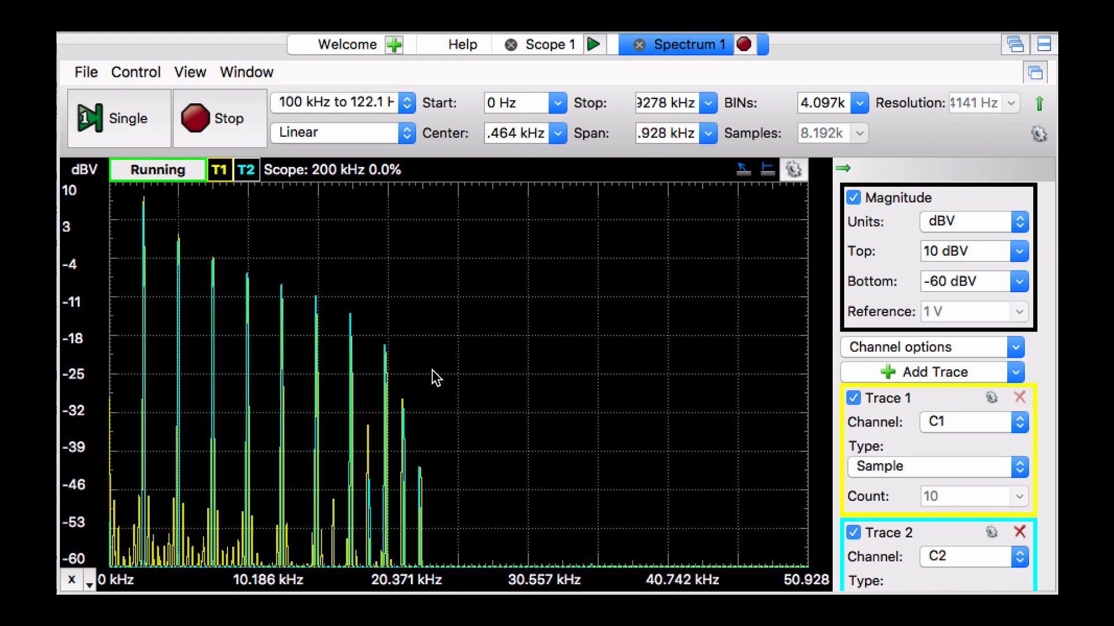
{"action": "scroll", "coordinate": [435, 377], "scroll_direction": "up", "scroll_amount": 6}
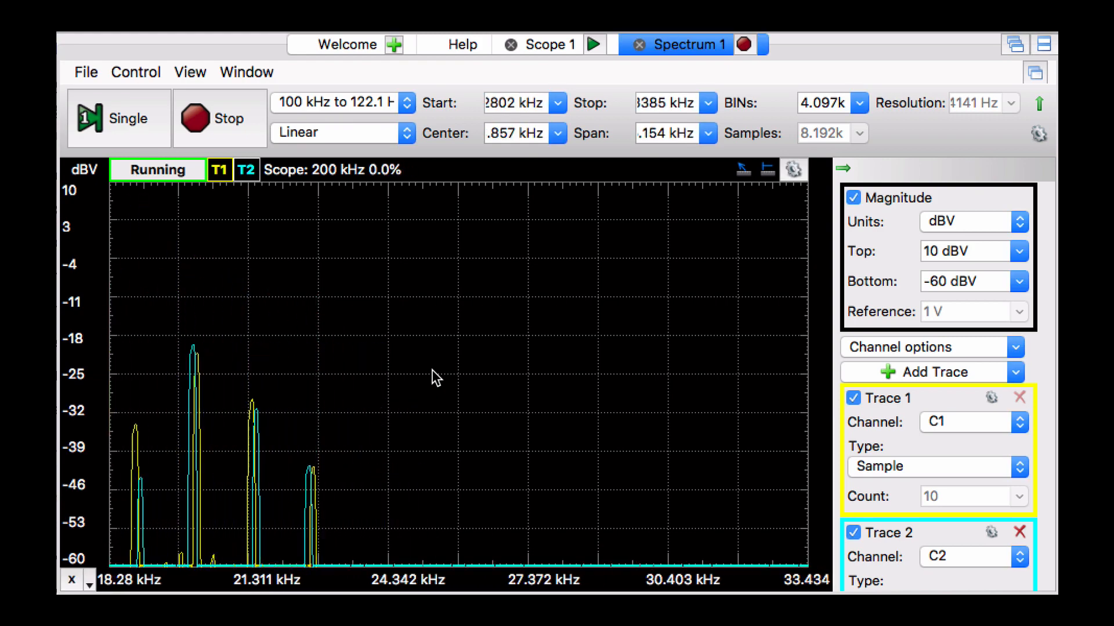
{"action": "scroll", "coordinate": [435, 377], "scroll_direction": "right", "scroll_amount": 1}
{"action": "scroll", "coordinate": [435, 377], "scroll_direction": "left", "scroll_amount": 4}
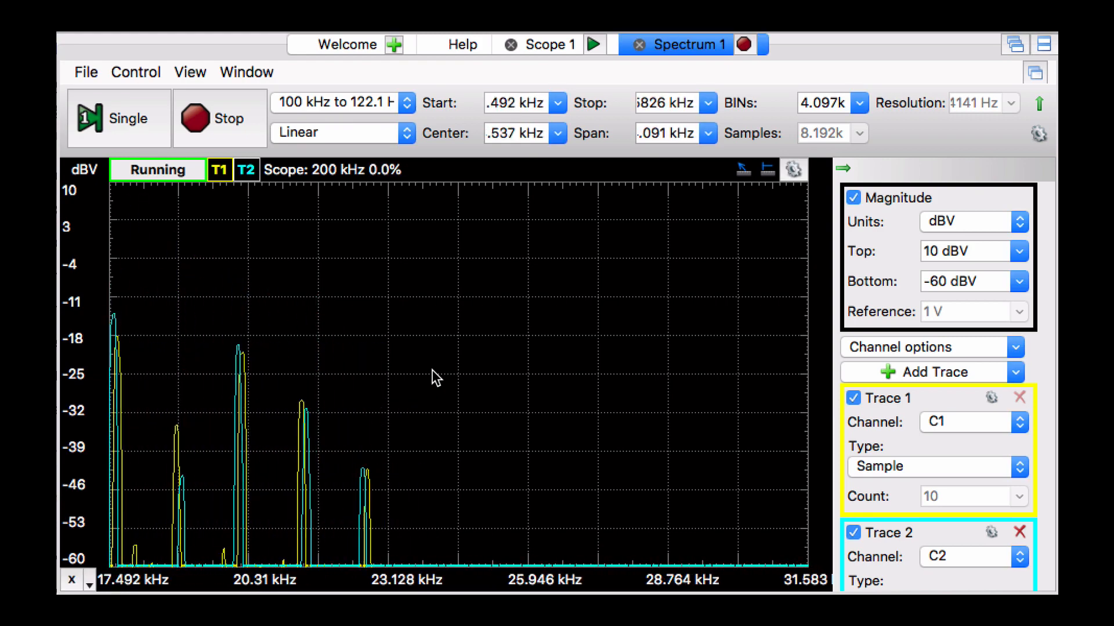
{"action": "scroll", "coordinate": [436, 378], "scroll_direction": "left", "scroll_amount": 2}
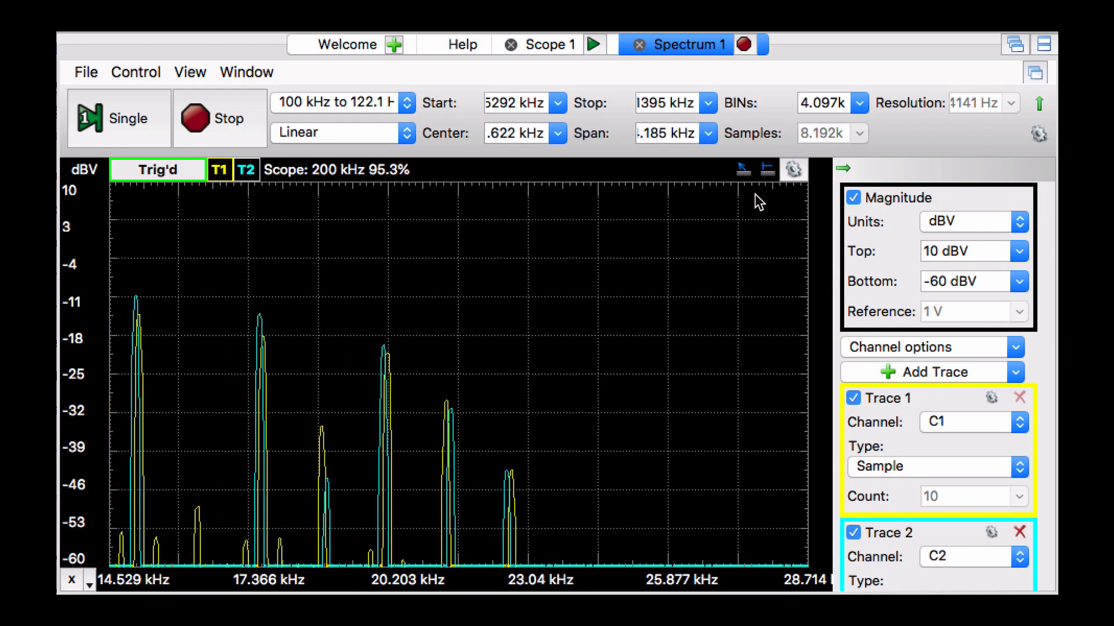
{"action": "scroll", "coordinate": [537, 287], "scroll_direction": "left", "scroll_amount": 4}
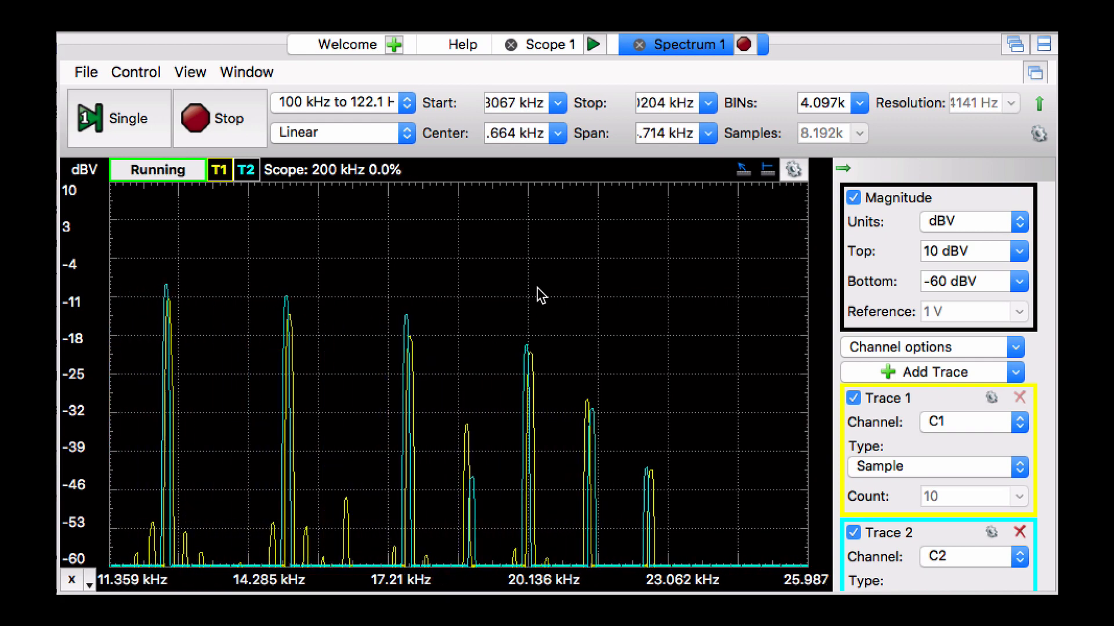
{"action": "scroll", "coordinate": [537, 287], "scroll_direction": "left", "scroll_amount": 1}
In VCV Rack, sweep Knob 1 up to about three-quarters to watch how both oscillators' aliases move in the spectrum.
{"action": "left_click", "coordinate": [1073, 145]}
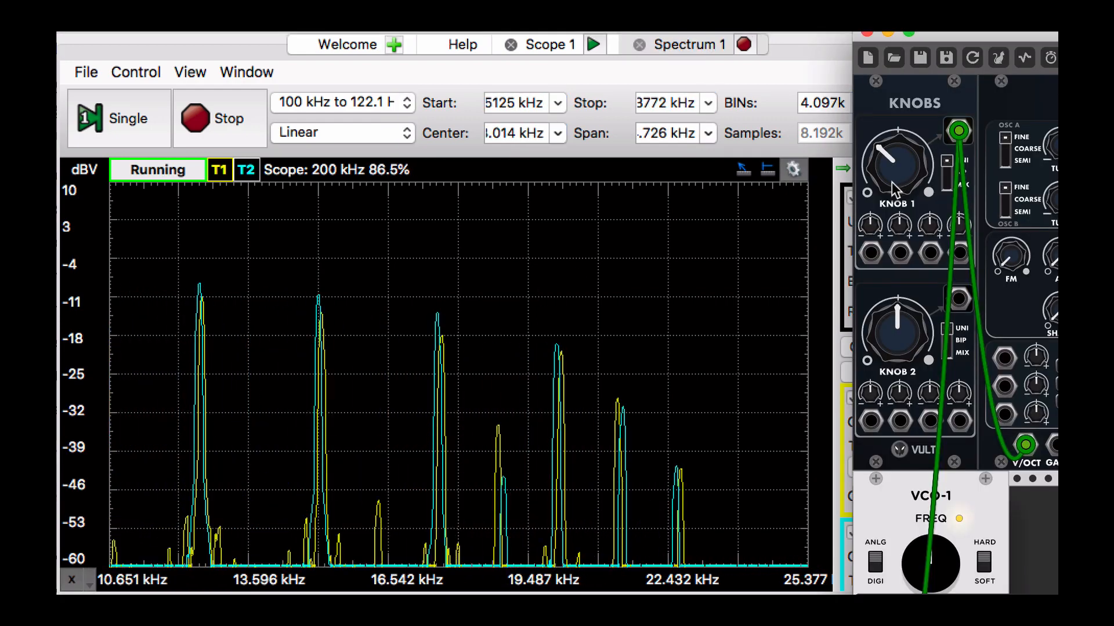
{"action": "left_click_drag", "start_coordinate": [894, 189], "coordinate": [887, 186]}
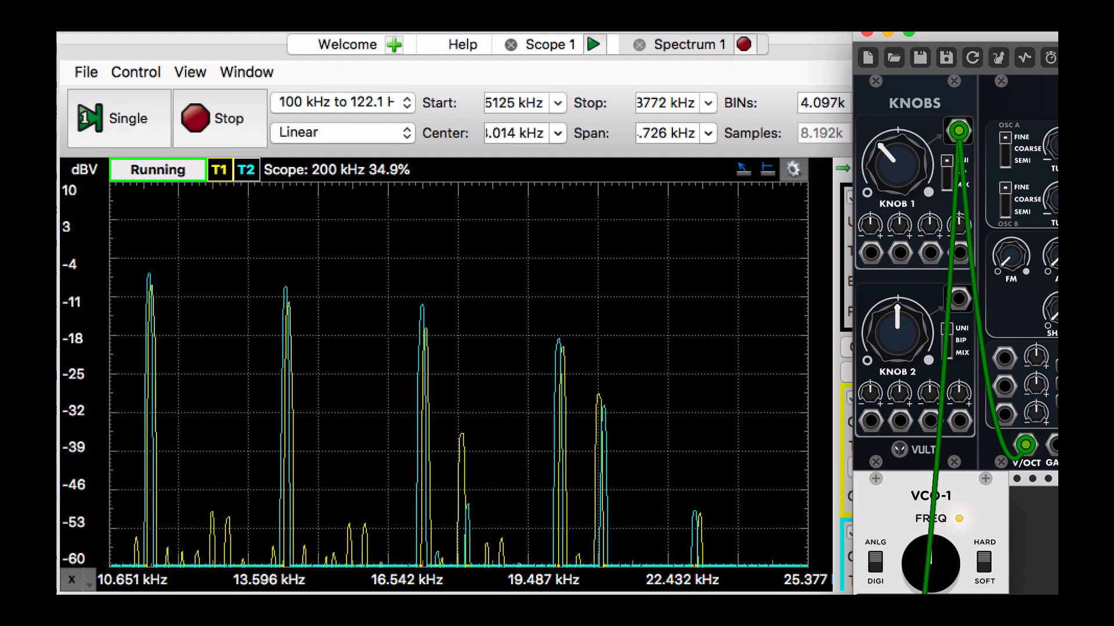
{"action": "left_click_drag", "start_coordinate": [893, 174], "coordinate": [893, 118]}
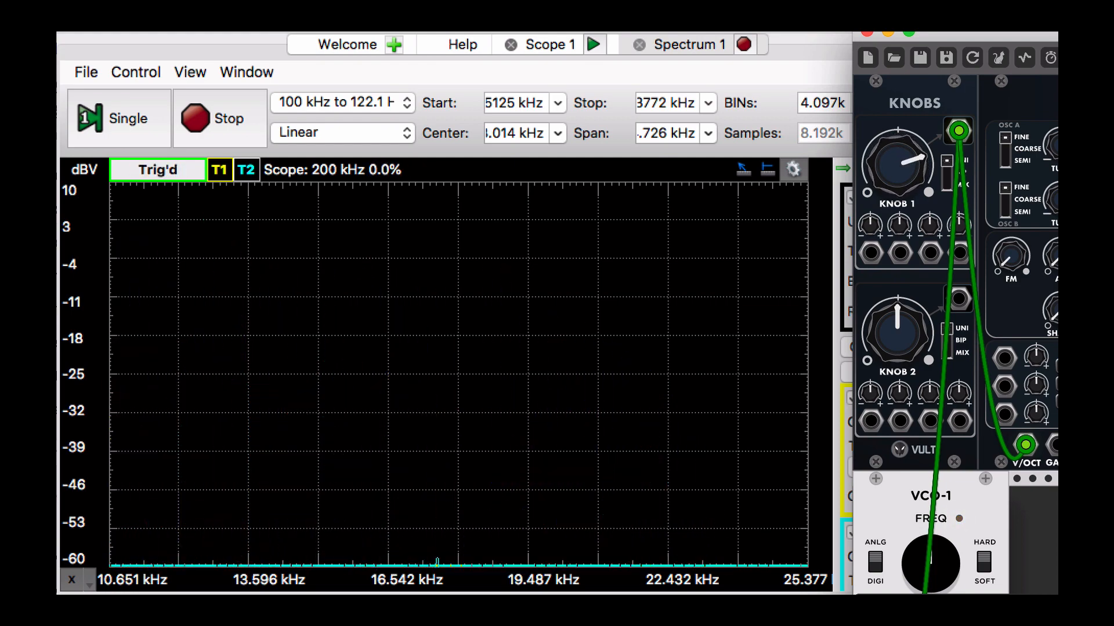
Set Spectrum 1's Stop frequency to 50 kHz in WaveForms, and turn Knob 1 in VCV Rack down to a fundamental of about 2.3 kHz.
{"action": "left_click", "coordinate": [710, 103]}
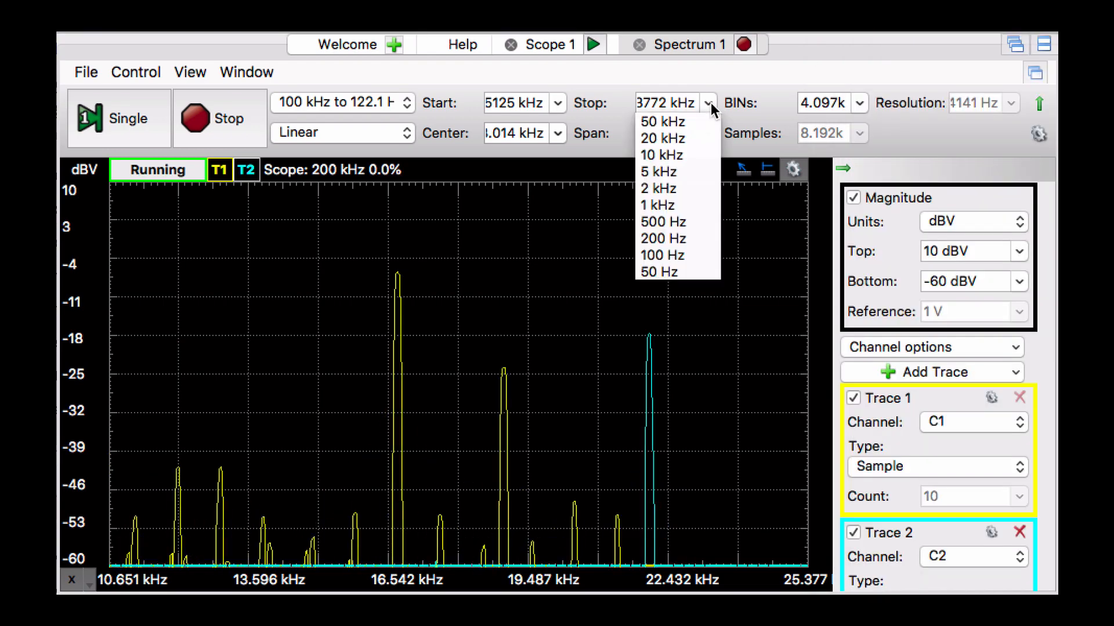
{"action": "left_click", "coordinate": [687, 123]}
{"action": "key", "text": "super+Tab"}
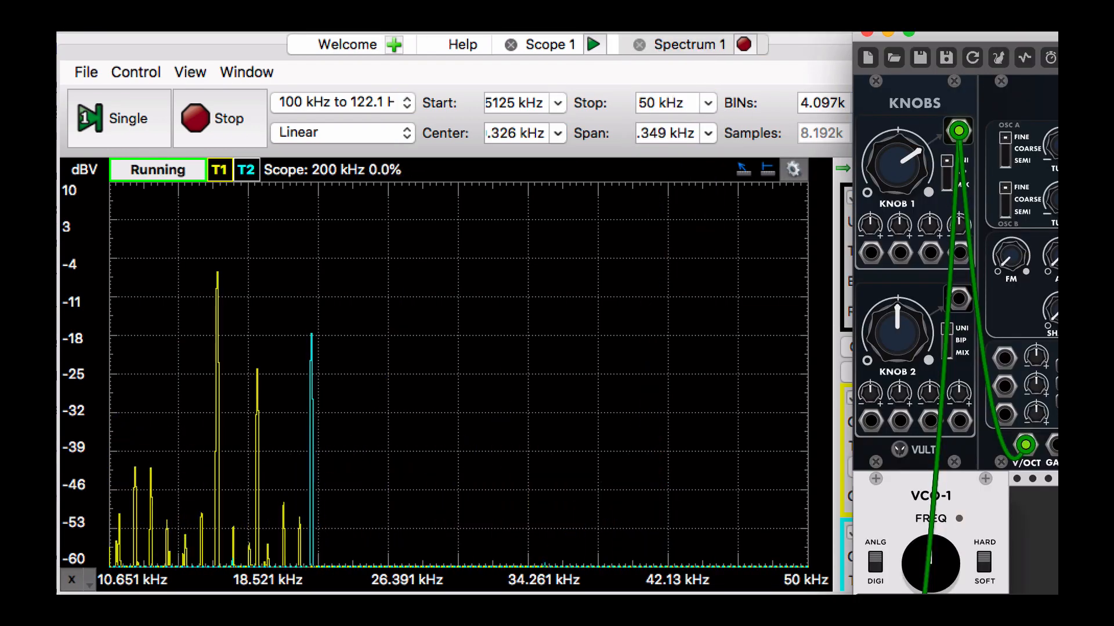
{"action": "left_click_drag", "start_coordinate": [897, 165], "coordinate": [897, 326]}
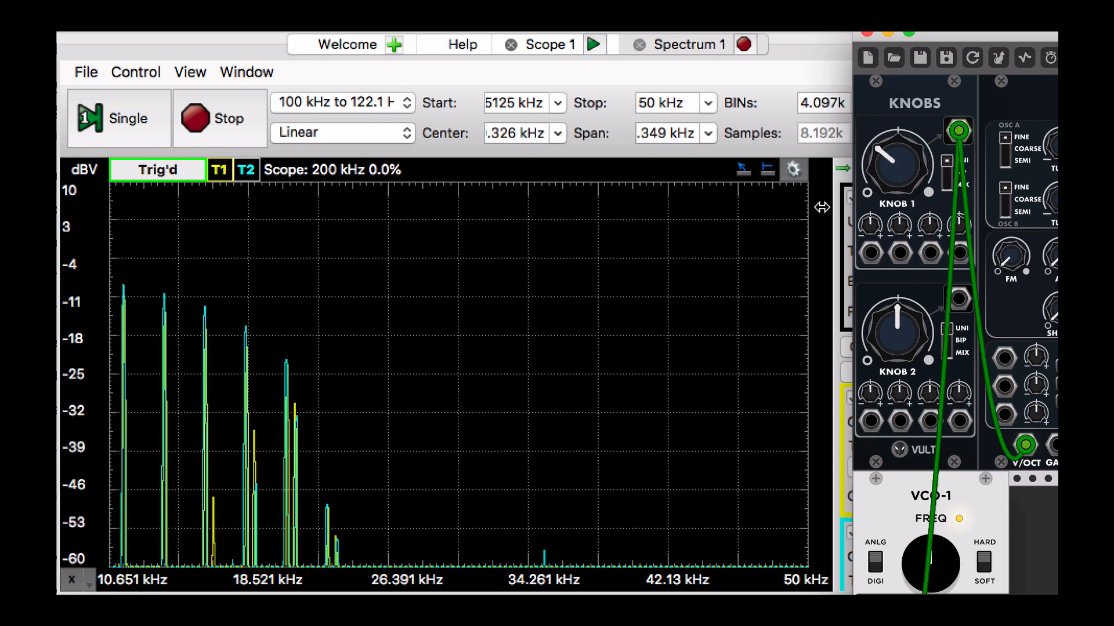
Hide Trace 2 in WaveForms' Spectrum 1 to isolate Vessek's saw spectrum.
{"action": "left_click", "coordinate": [816, 344]}
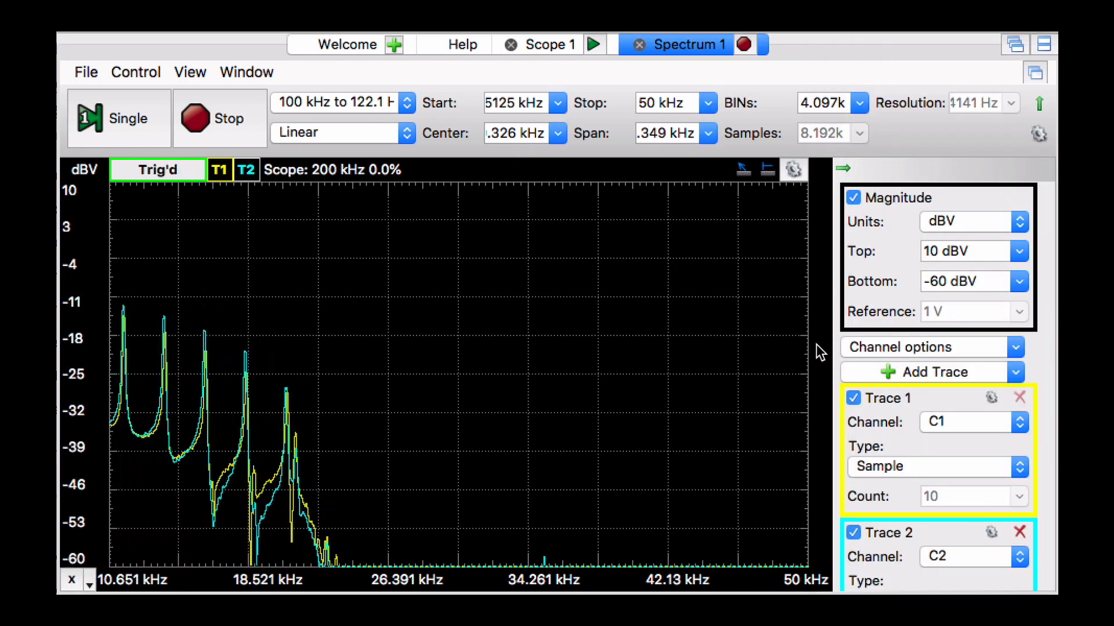
{"action": "left_click", "coordinate": [851, 531]}
{"action": "key", "text": "super+Tab"}
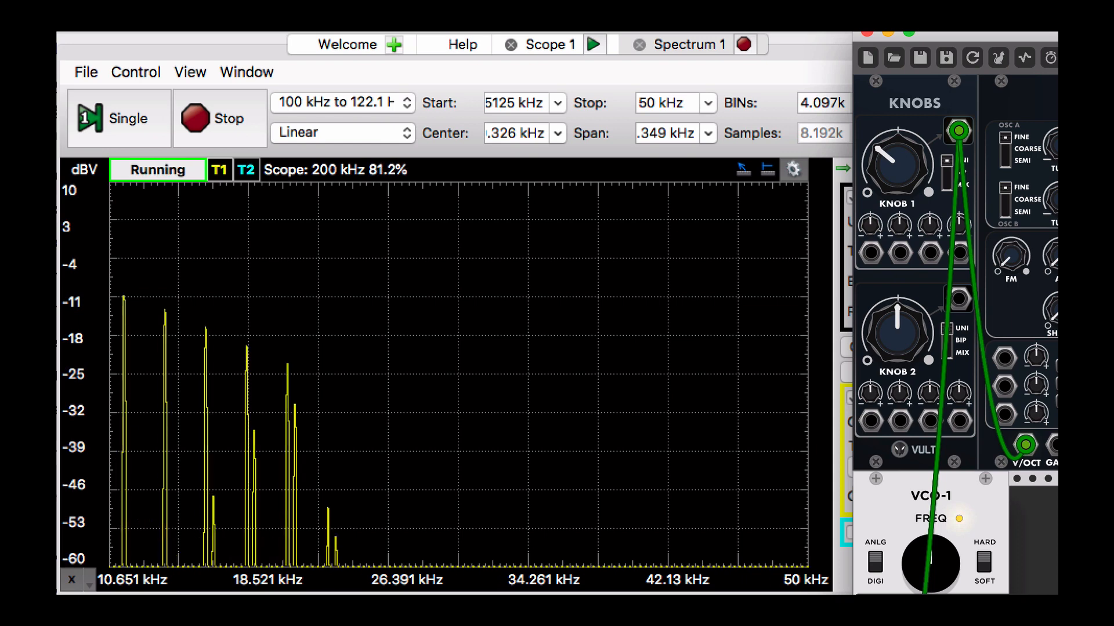
Set Spectrum 1's Start frequency to 0 Hz in WaveForms.
{"action": "left_click", "coordinate": [750, 262]}
{"action": "left_click", "coordinate": [557, 104]}
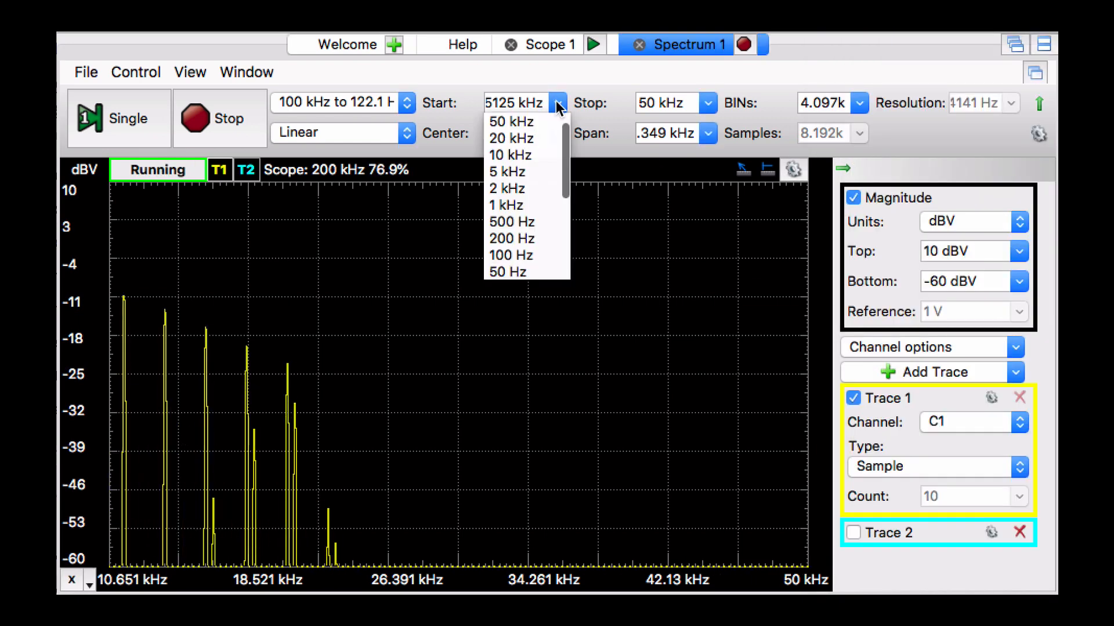
{"action": "scroll", "coordinate": [520, 186], "scroll_direction": "up", "scroll_amount": 1}
{"action": "left_click", "coordinate": [517, 105]}
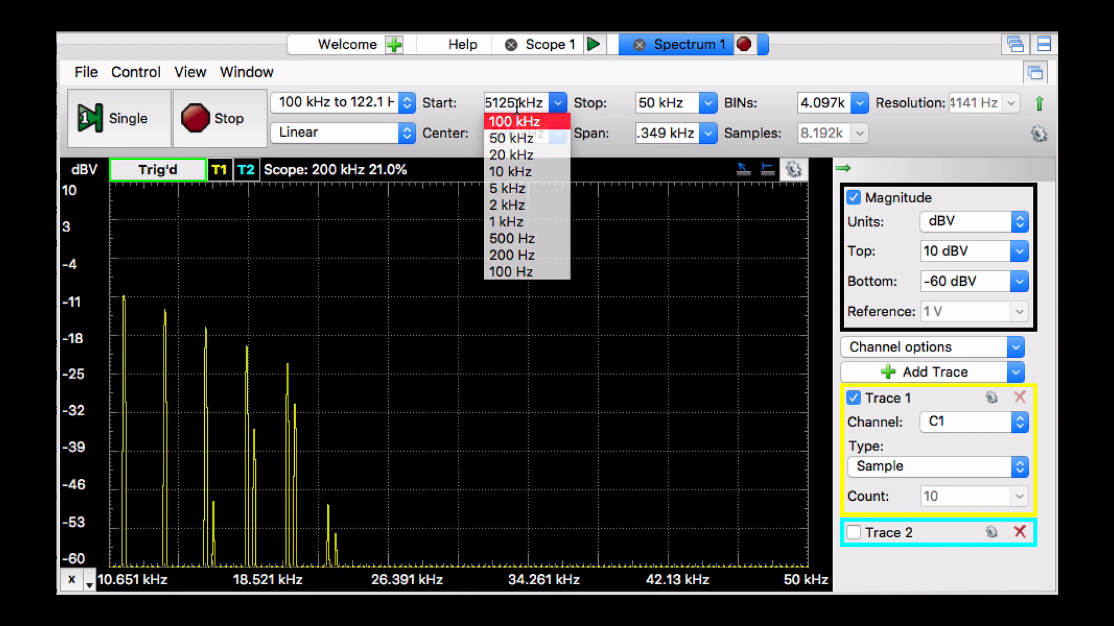
{"action": "double_click", "coordinate": [517, 105]}
{"action": "type", "text": "10.0"}
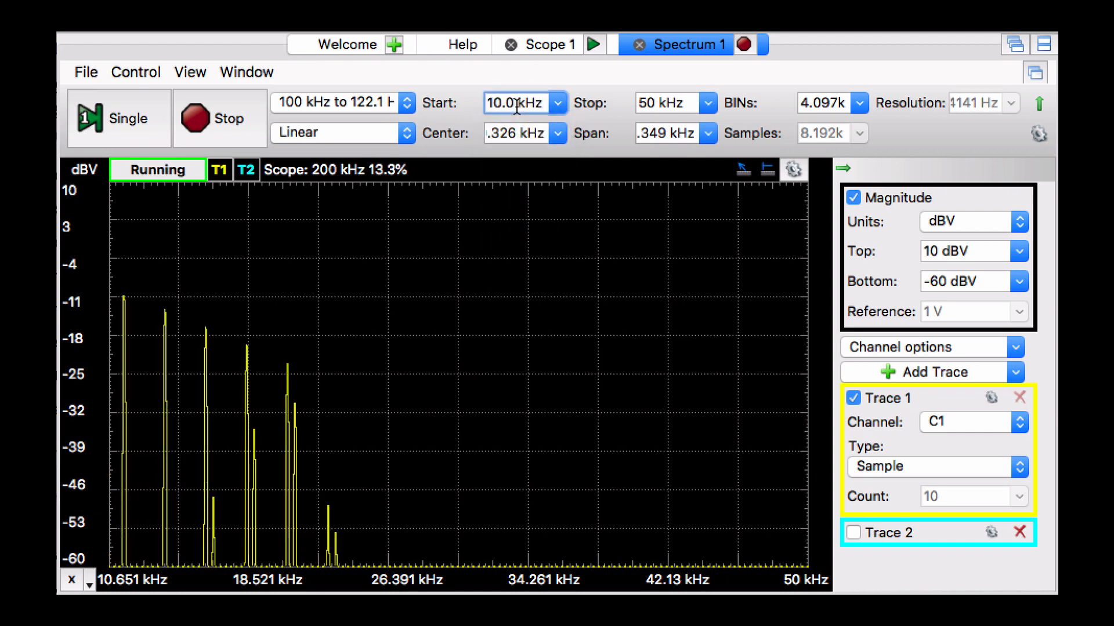
{"action": "triple_click", "coordinate": [517, 106]}
{"action": "type", "text": "0"}
{"action": "key", "text": "Return"}
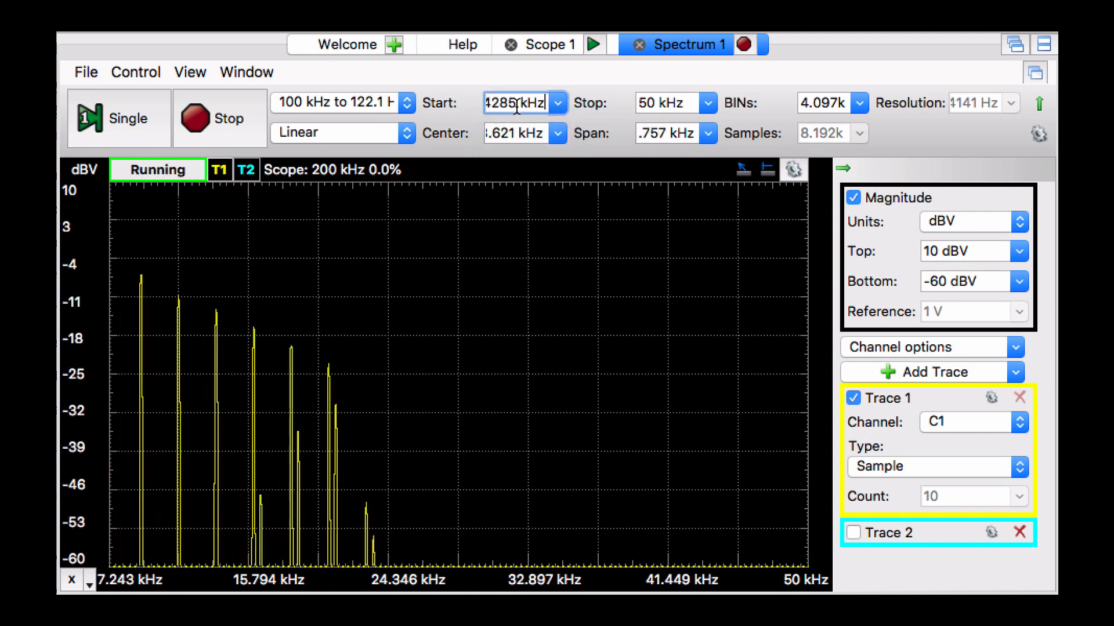
In VCV Rack, raise Vessek's FM amount to about three-quarters.
{"action": "key", "text": "super+Tab"}
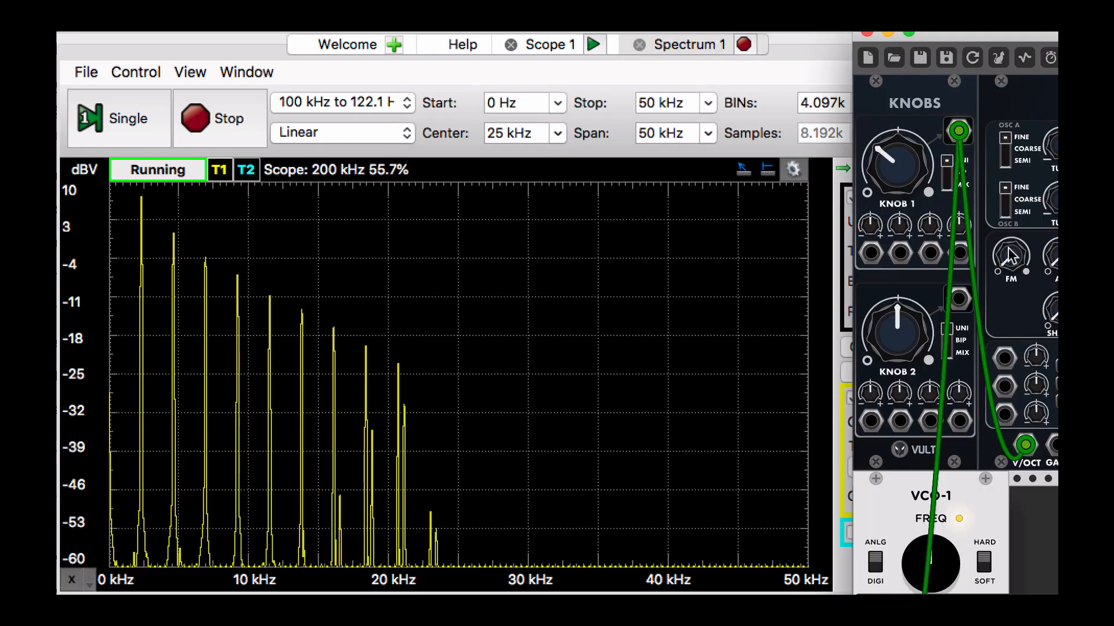
{"action": "left_click_drag", "start_coordinate": [1008, 252], "coordinate": [1008, 246]}
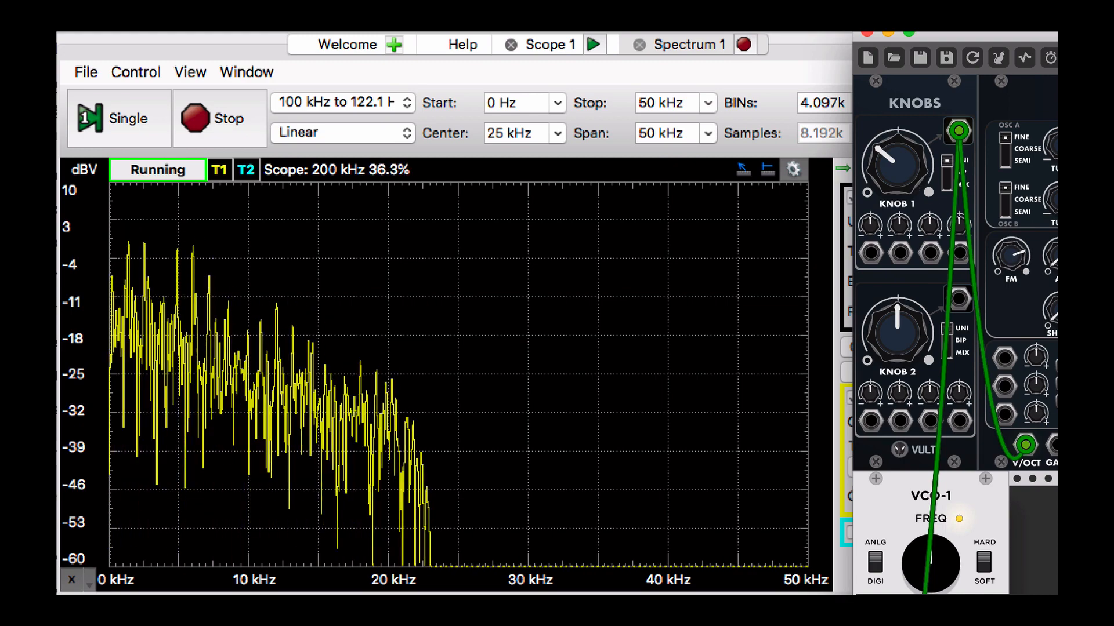
Sweep Knob 1 up and down to examine aliasing in Vessek's FM spectrum, leaving the knob at about nine o'clock.
{"action": "left_click_drag", "start_coordinate": [897, 165], "coordinate": [897, 103]}
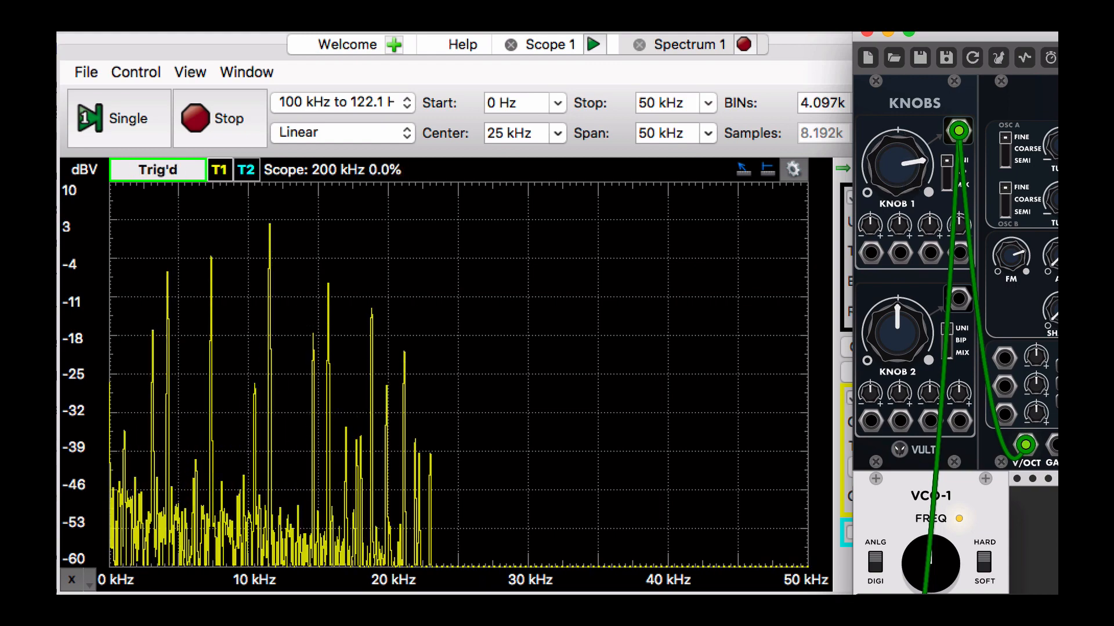
{"action": "left_click_drag", "start_coordinate": [898, 165], "coordinate": [898, 230]}
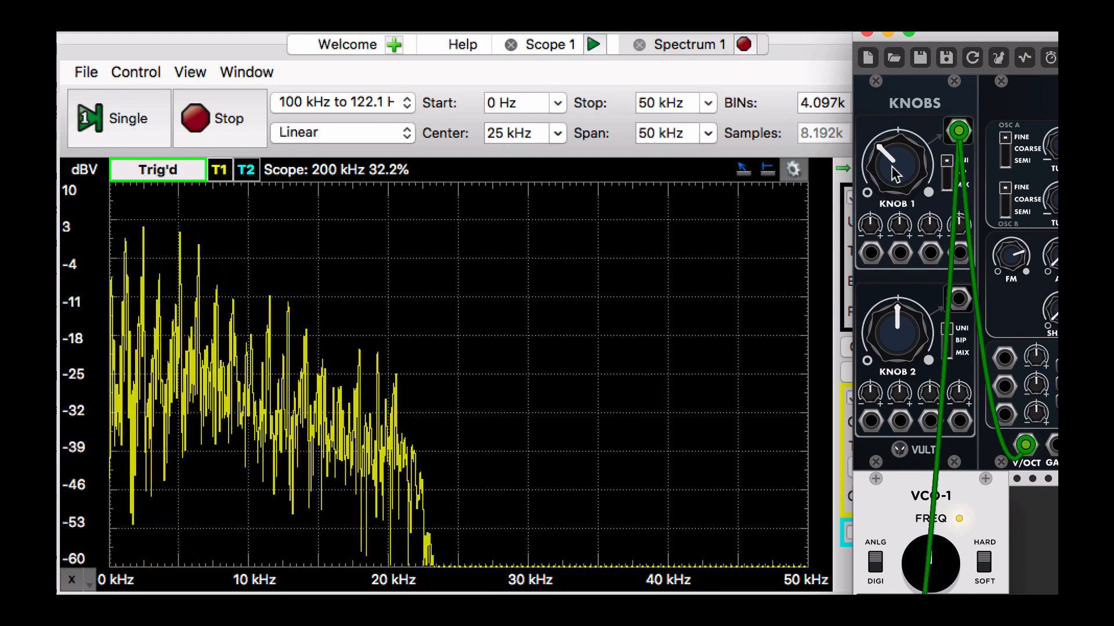
{"action": "left_click_drag", "start_coordinate": [888, 174], "coordinate": [888, 127]}
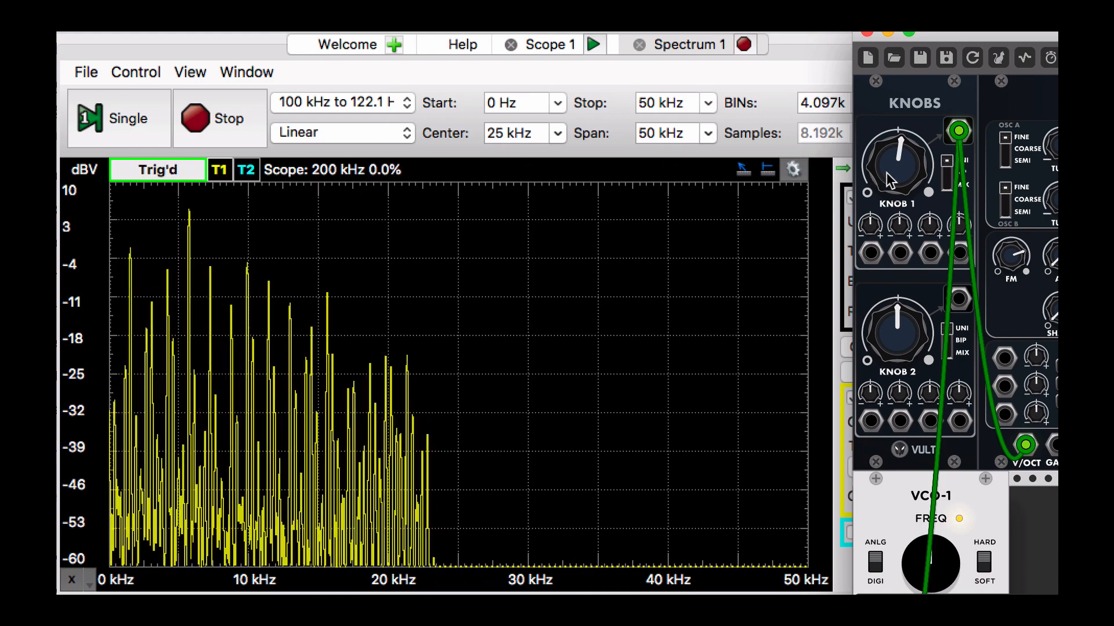
{"action": "mouse_move", "coordinate": [887, 172]}
{"action": "left_mouse_down"}
{"action": "mouse_move", "coordinate": [886, 269]}
{"action": "mouse_move", "coordinate": [887, 173]}
{"action": "left_mouse_up"}
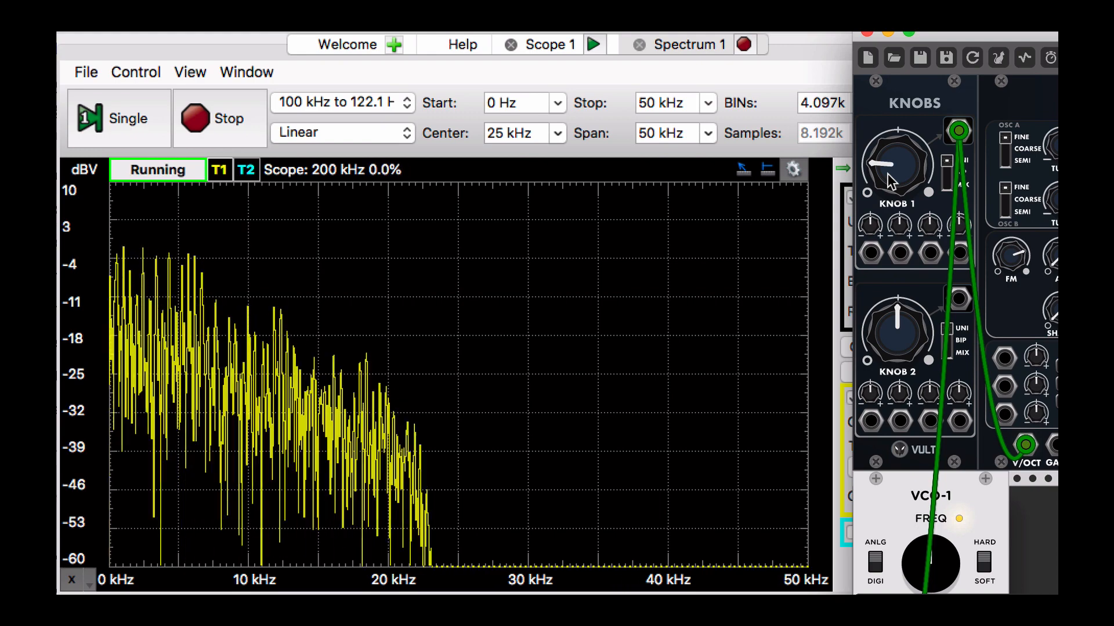
{"action": "mouse_move", "coordinate": [888, 172]}
{"action": "left_mouse_down"}
{"action": "mouse_move", "coordinate": [887, 143]}
{"action": "mouse_move", "coordinate": [888, 163]}
{"action": "left_mouse_up"}
Set the Audio module's sample rate to 96000 Hz and VCV Rack's internal sample rate to 96000 Hz.
{"action": "left_click_drag", "start_coordinate": [973, 30], "coordinate": [391, 44]}
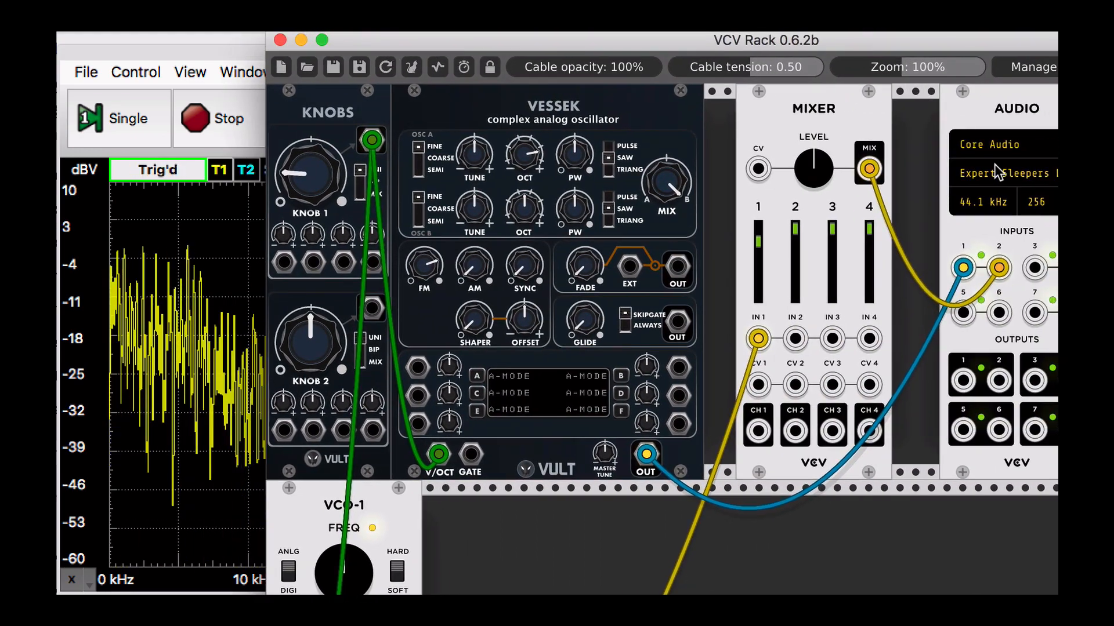
{"action": "left_click", "coordinate": [983, 202]}
{"action": "left_click", "coordinate": [1005, 305]}
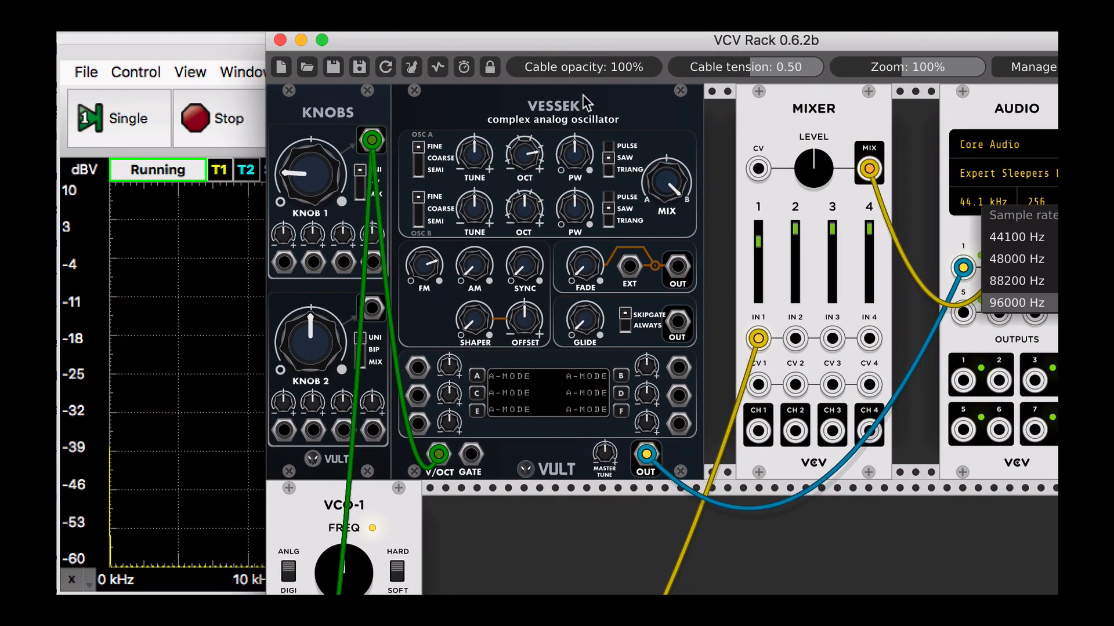
{"action": "left_click", "coordinate": [439, 69]}
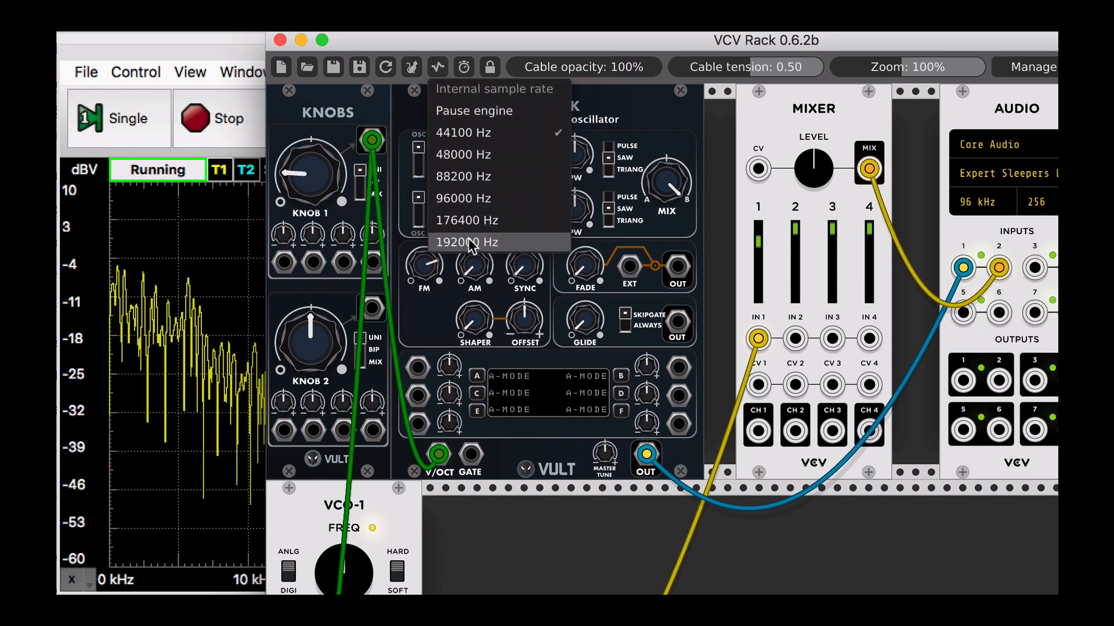
{"action": "left_click", "coordinate": [477, 203]}
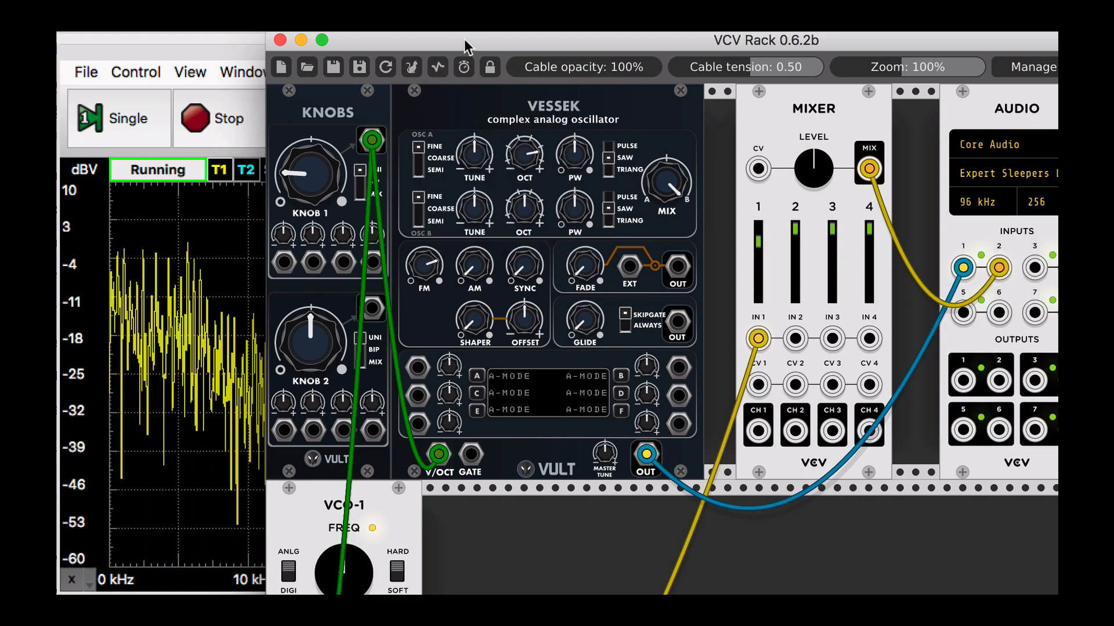
Uncover WaveForms' Spectrum 1 to examine Vessek's FM spectrum at the 96 kHz sample rate.
{"action": "left_click_drag", "start_coordinate": [462, 45], "coordinate": [1070, 60]}
{"action": "left_click", "coordinate": [637, 163]}
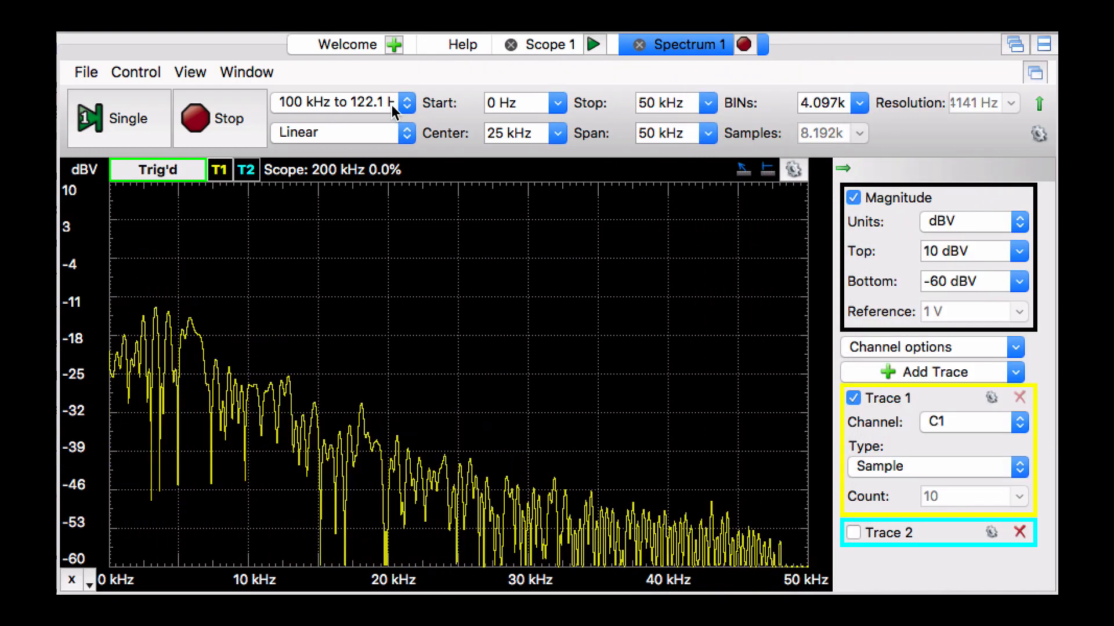
Extend Spectrum 1's frequency range by setting its stop frequency to 100 kHz.
{"action": "left_click", "coordinate": [708, 104]}
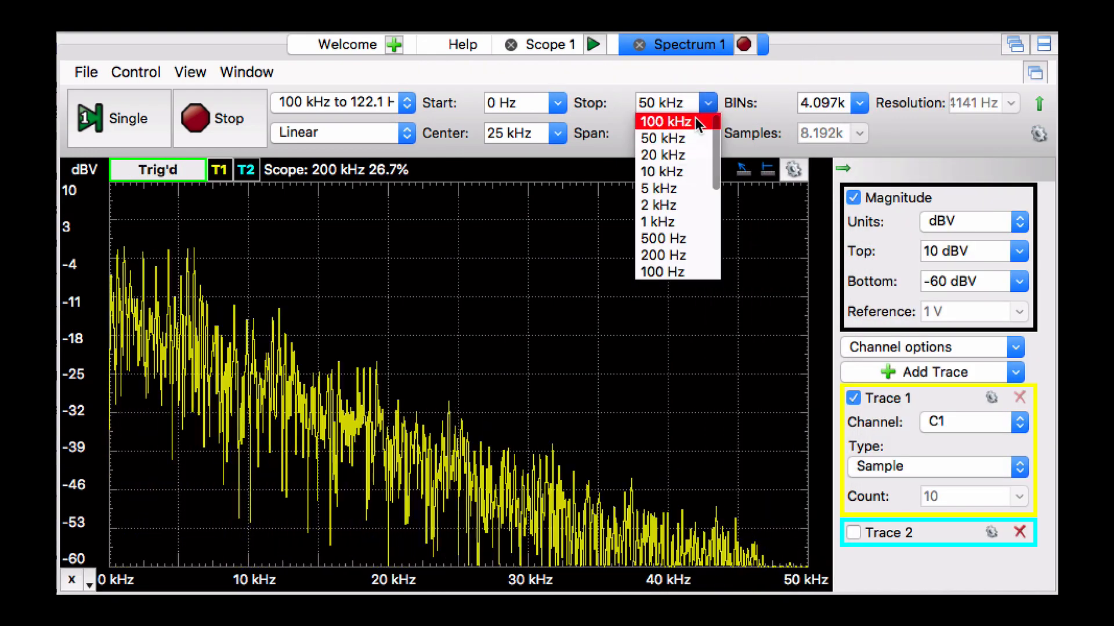
{"action": "left_click", "coordinate": [696, 120]}
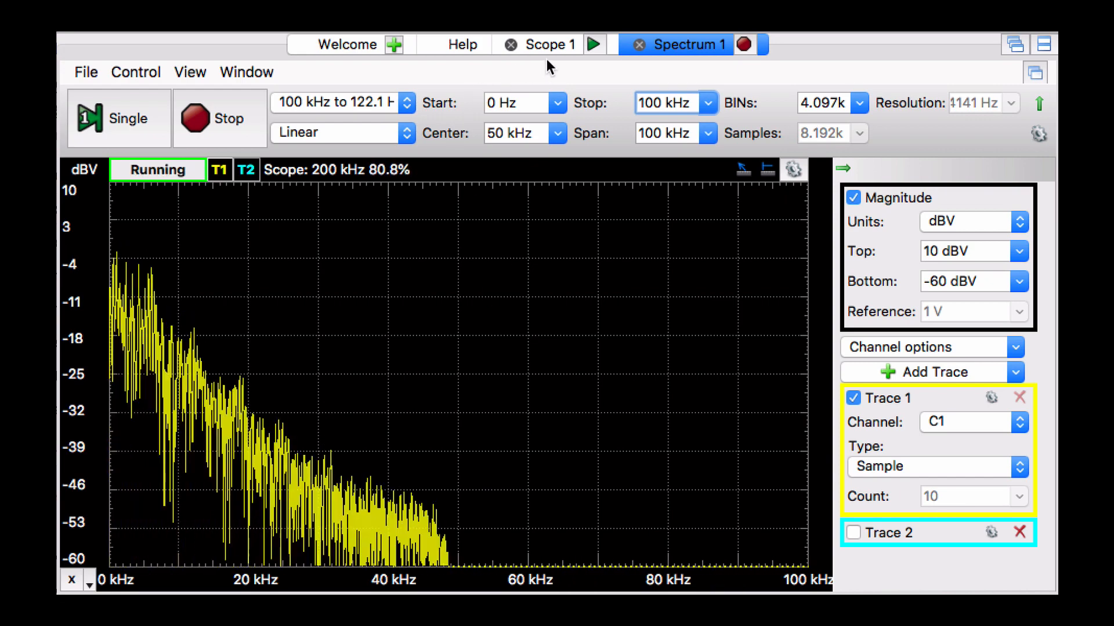
Run Scope 1 to view Vessek's waveform, and in VCV Rack turn Vessek's FM amount down to minimum.
{"action": "left_click", "coordinate": [555, 44]}
{"action": "left_click", "coordinate": [191, 106]}
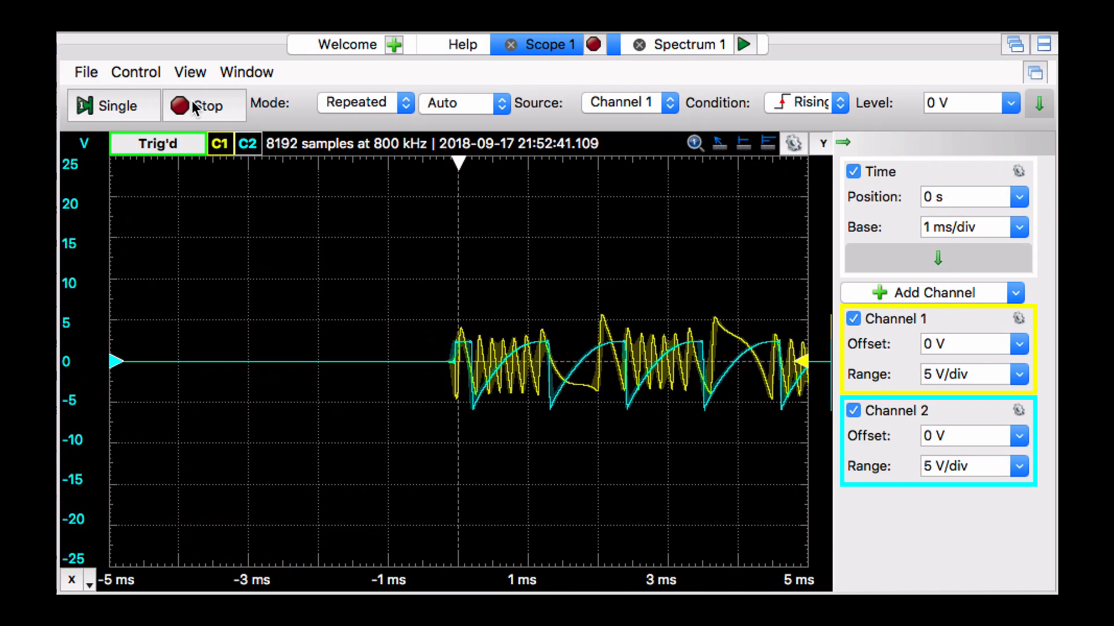
{"action": "left_click", "coordinate": [1073, 221]}
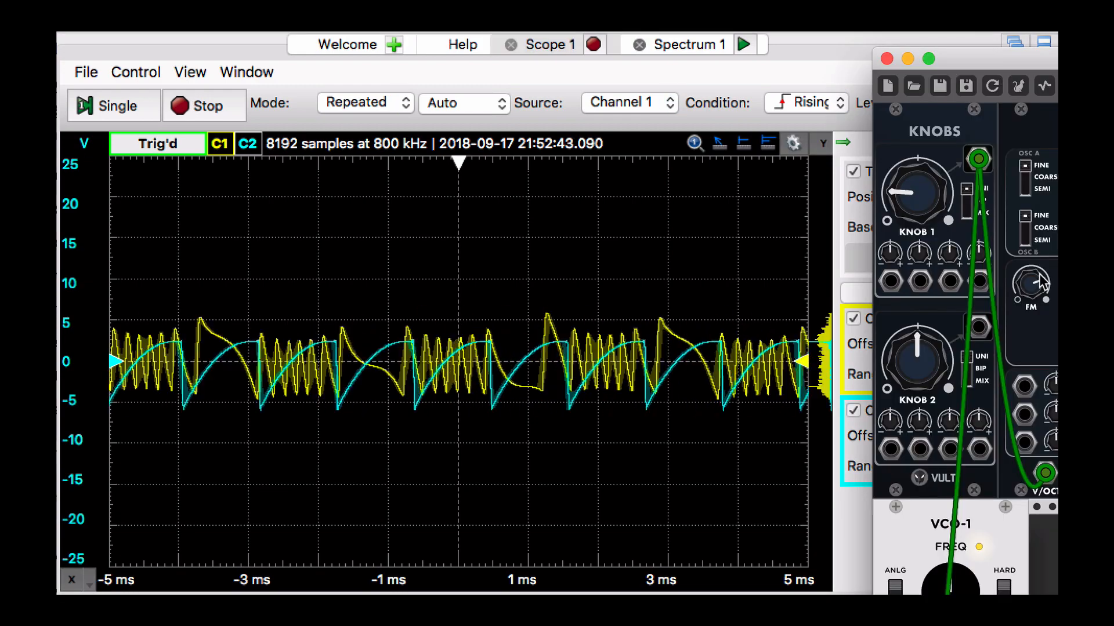
{"action": "left_click_drag", "start_coordinate": [1040, 284], "coordinate": [1035, 308]}
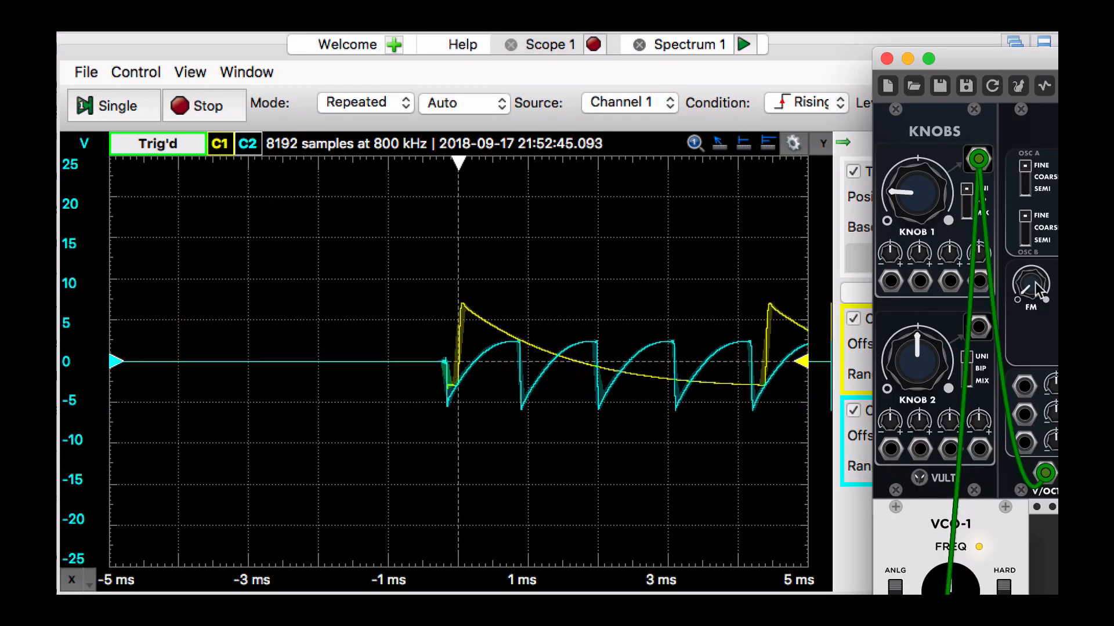
Return to WaveForms' Spectrum 1, run it, and set Trace 1's type to Linear RMS Average.
{"action": "left_click", "coordinate": [684, 49]}
{"action": "left_click", "coordinate": [684, 49]}
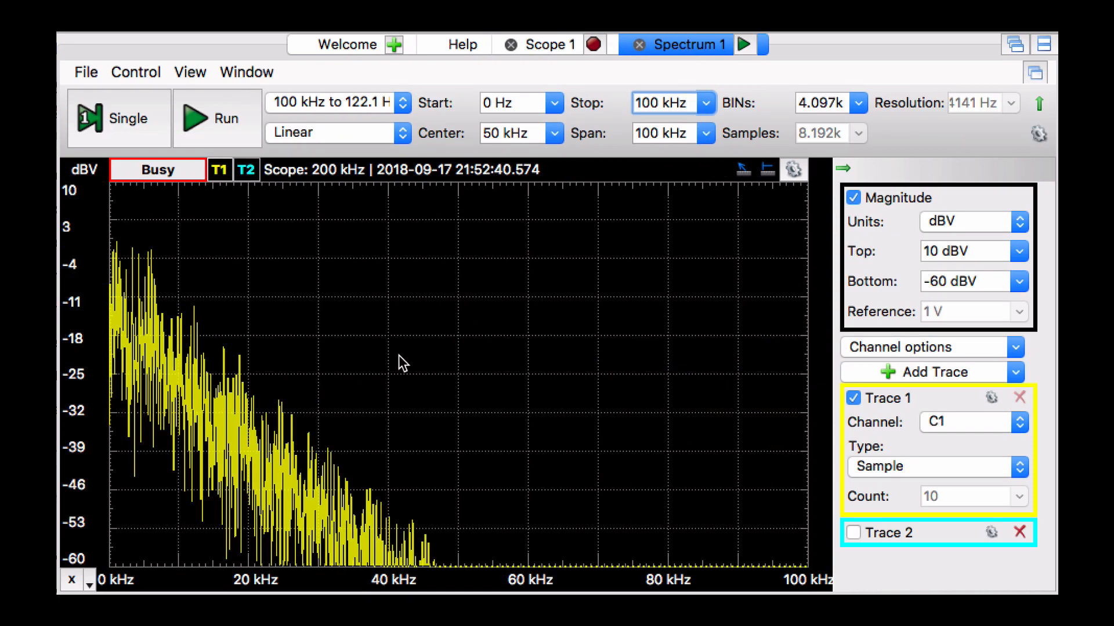
{"action": "left_click", "coordinate": [226, 140]}
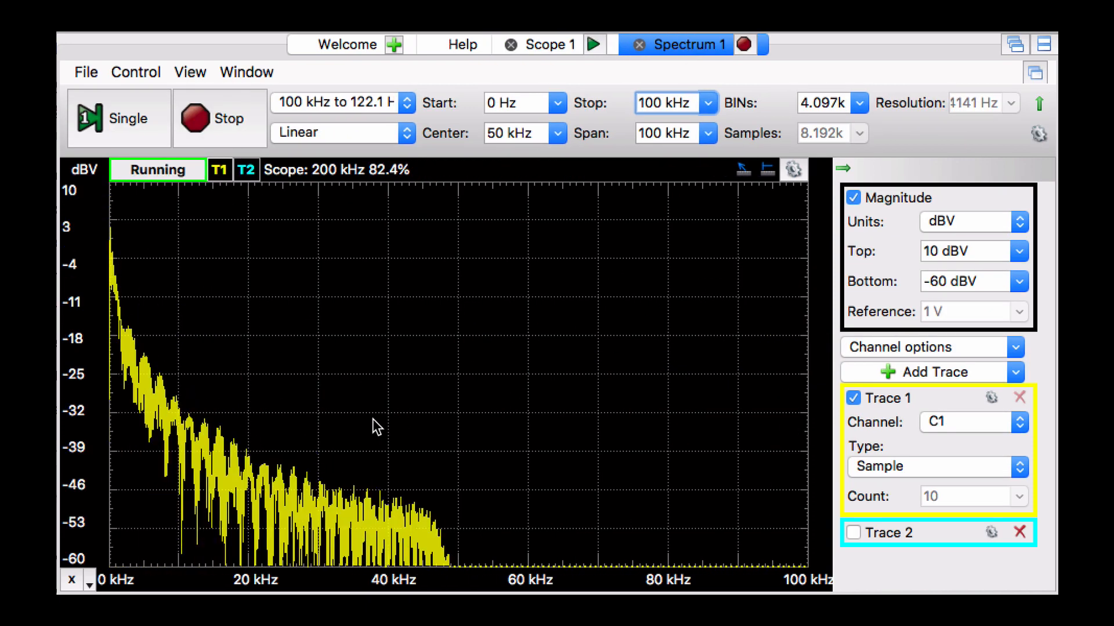
{"action": "left_click", "coordinate": [1020, 467]}
{"action": "left_click", "coordinate": [949, 563]}
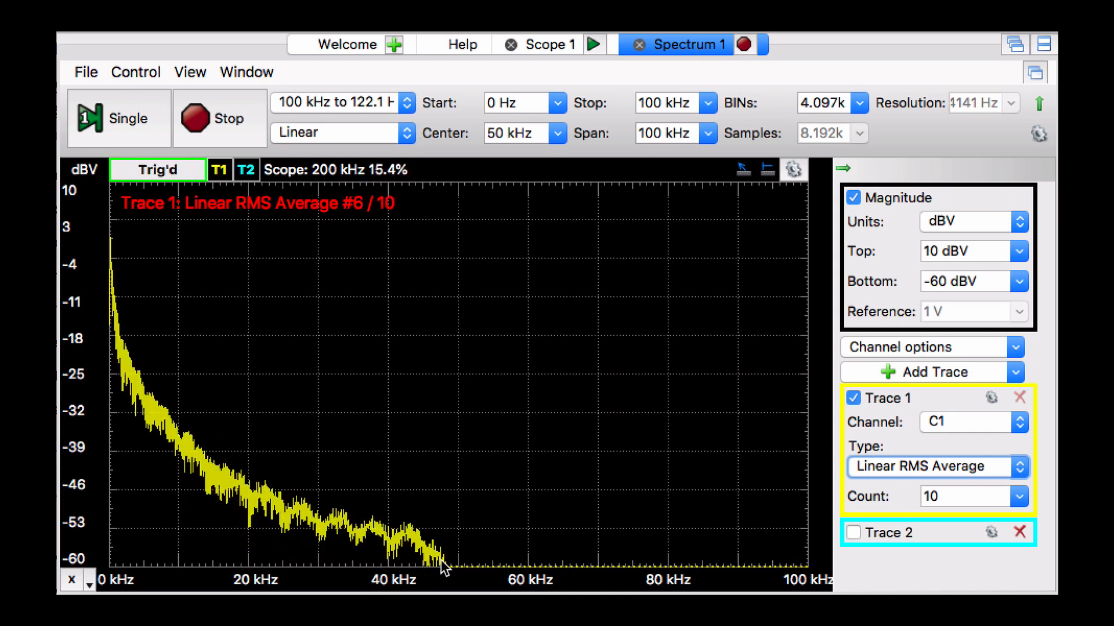
In VCV Rack, raise Vessek's FM amount to about three o'clock and move the window to reveal the whole Vessek module.
{"action": "key", "text": "super+Tab"}
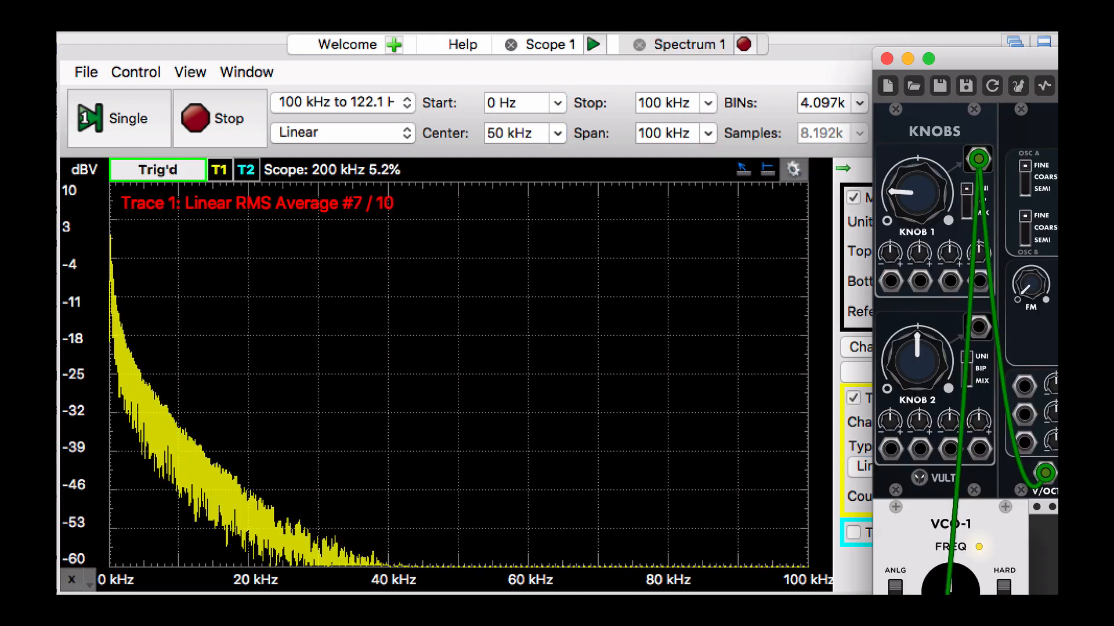
{"action": "mouse_move", "coordinate": [1041, 296]}
{"action": "left_mouse_down"}
{"action": "mouse_move", "coordinate": [1041, 278]}
{"action": "mouse_move", "coordinate": [1044, 290]}
{"action": "left_mouse_up"}
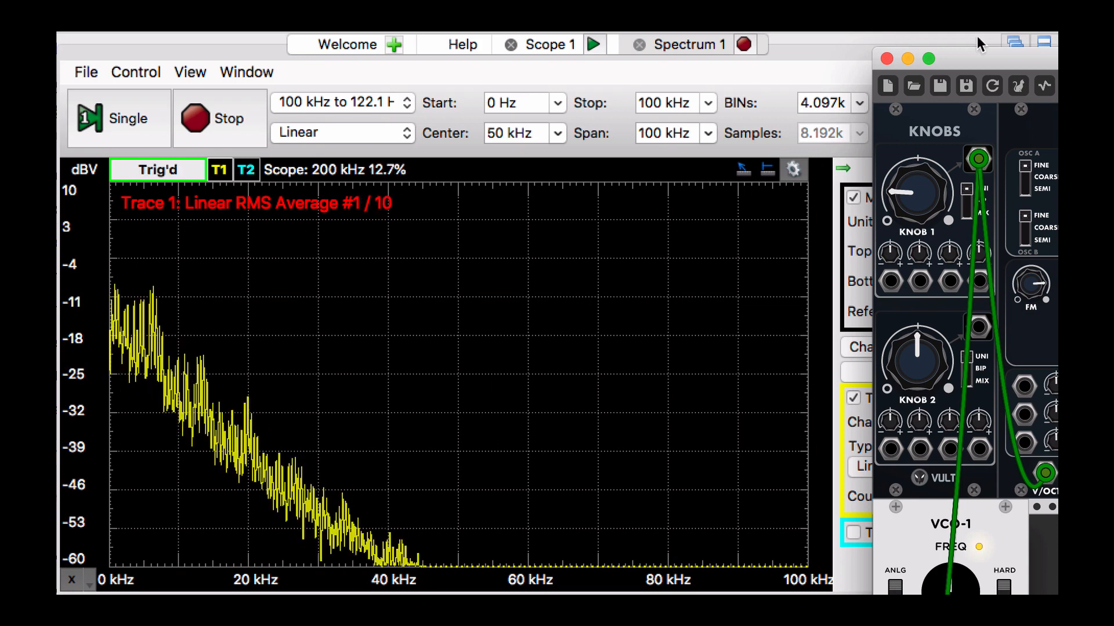
{"action": "left_click_drag", "start_coordinate": [975, 58], "coordinate": [707, 31]}
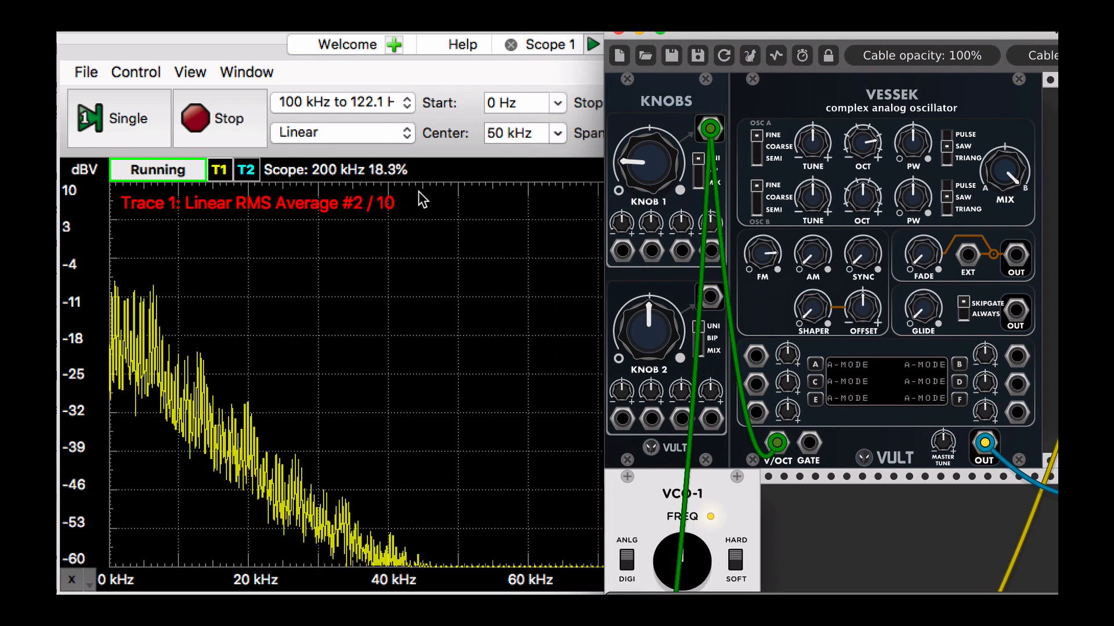